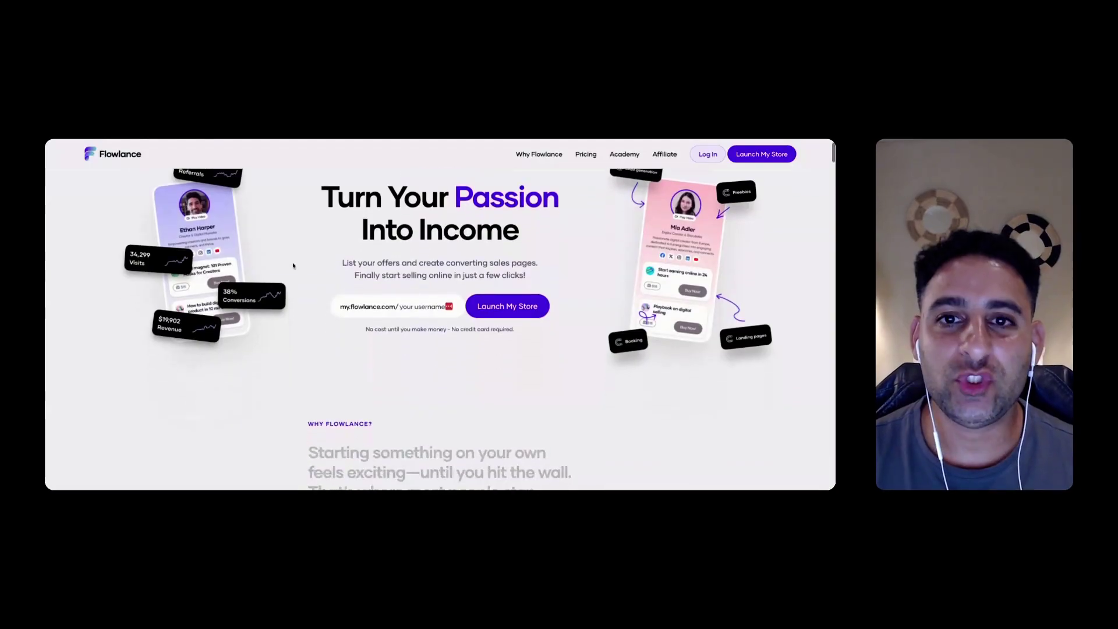
Claim a free Flowlance store link, shortening the chosen username until it is available
{"action": "scroll", "coordinate": [293, 266], "scroll_direction": "down", "scroll_amount": 4}
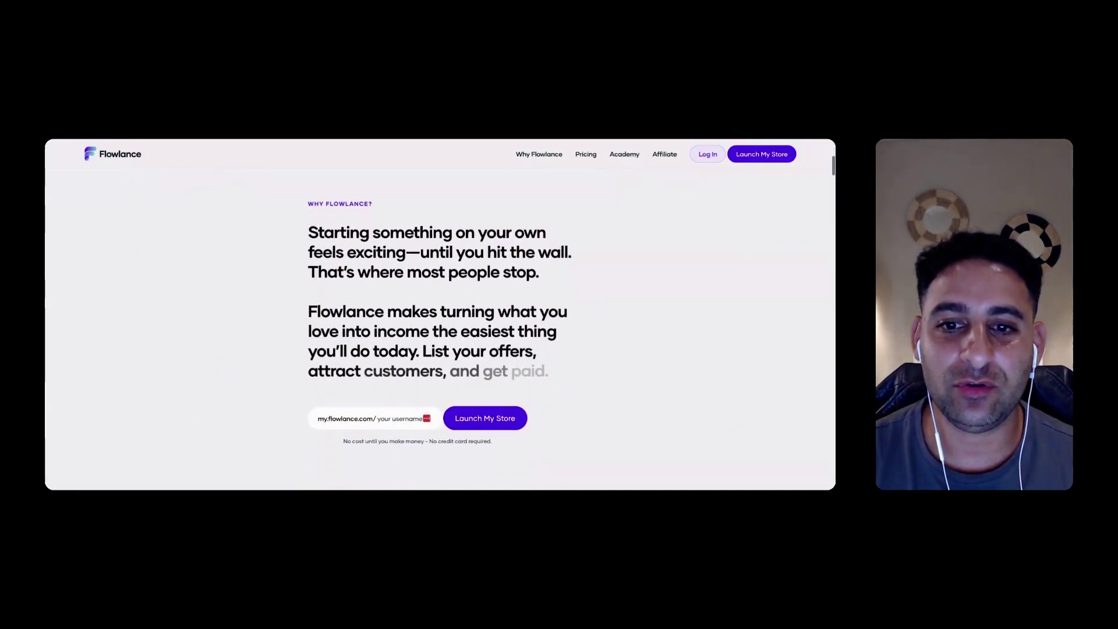
{"action": "scroll", "coordinate": [440, 314], "scroll_direction": "down", "scroll_amount": 5}
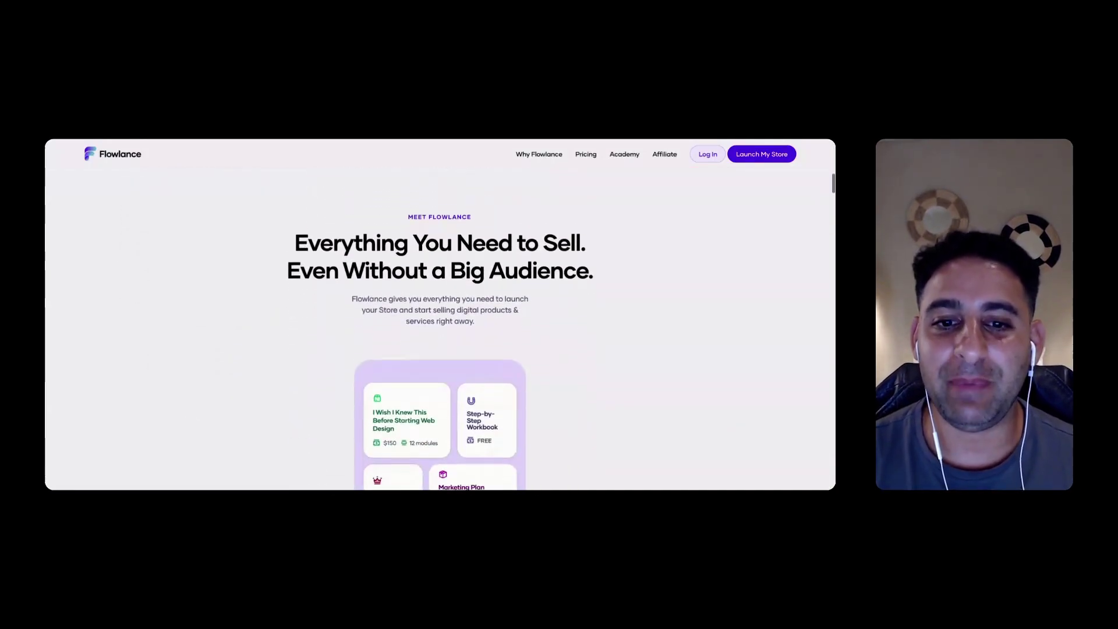
{"action": "scroll", "coordinate": [440, 314], "scroll_direction": "down", "scroll_amount": 3}
{"action": "scroll", "coordinate": [440, 315], "scroll_direction": "down", "scroll_amount": 3}
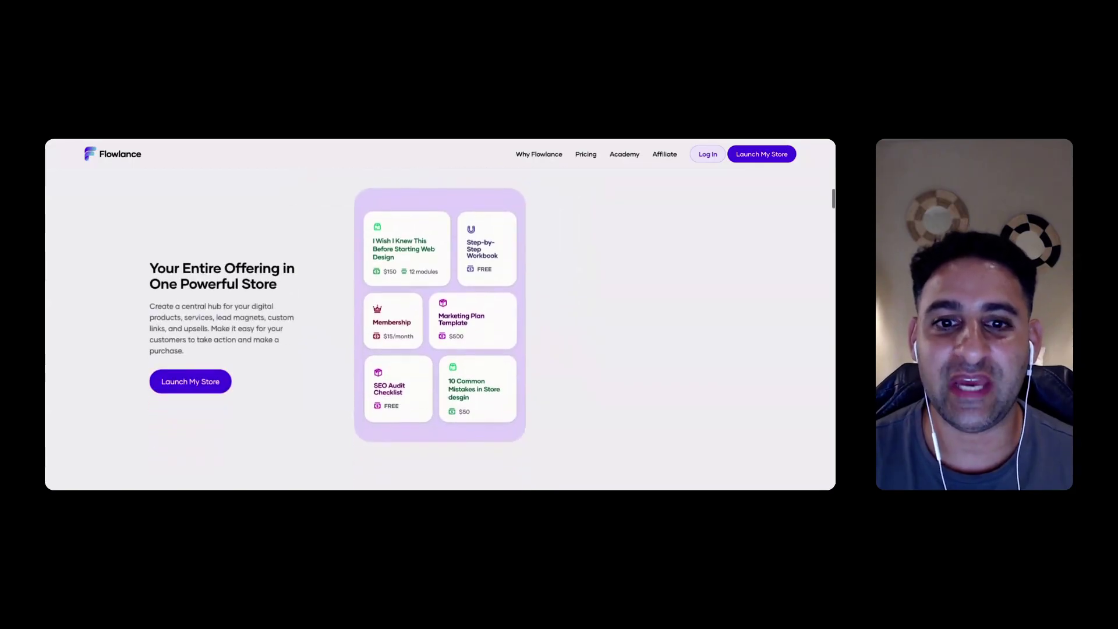
{"action": "scroll", "coordinate": [440, 315], "scroll_direction": "down", "scroll_amount": 5}
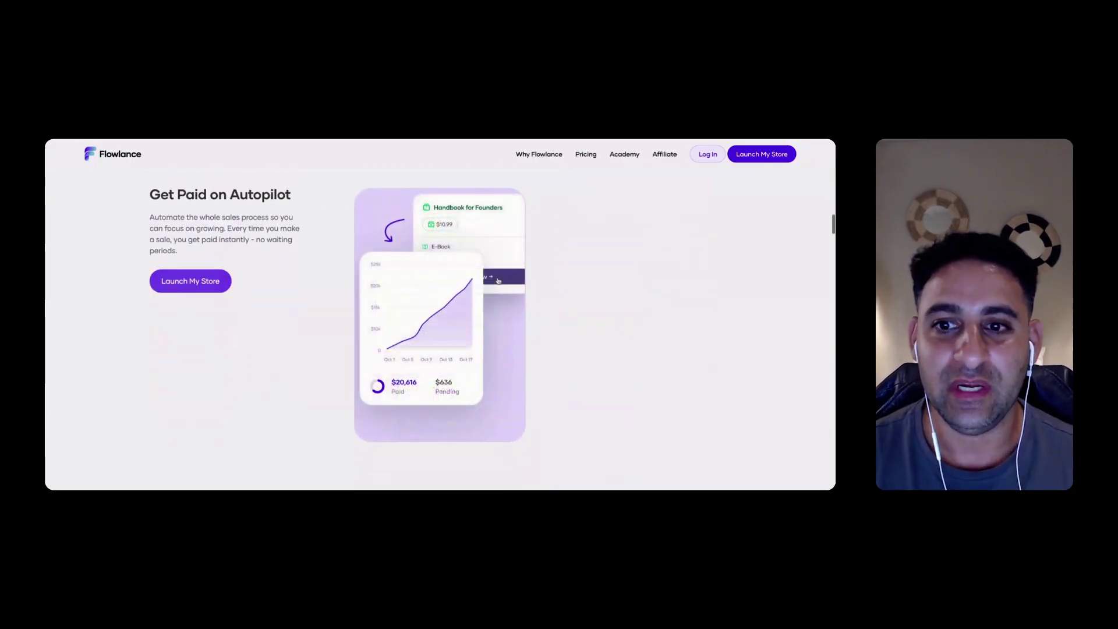
{"action": "scroll", "coordinate": [566, 329], "scroll_direction": "down", "scroll_amount": 5}
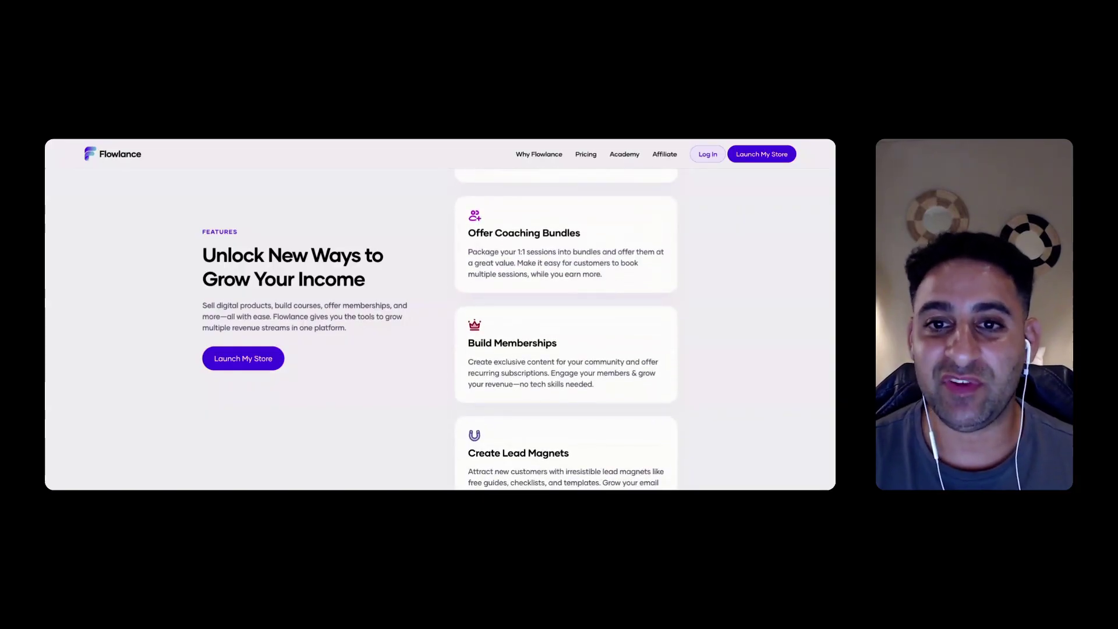
{"action": "scroll", "coordinate": [441, 329], "scroll_direction": "down", "scroll_amount": 8}
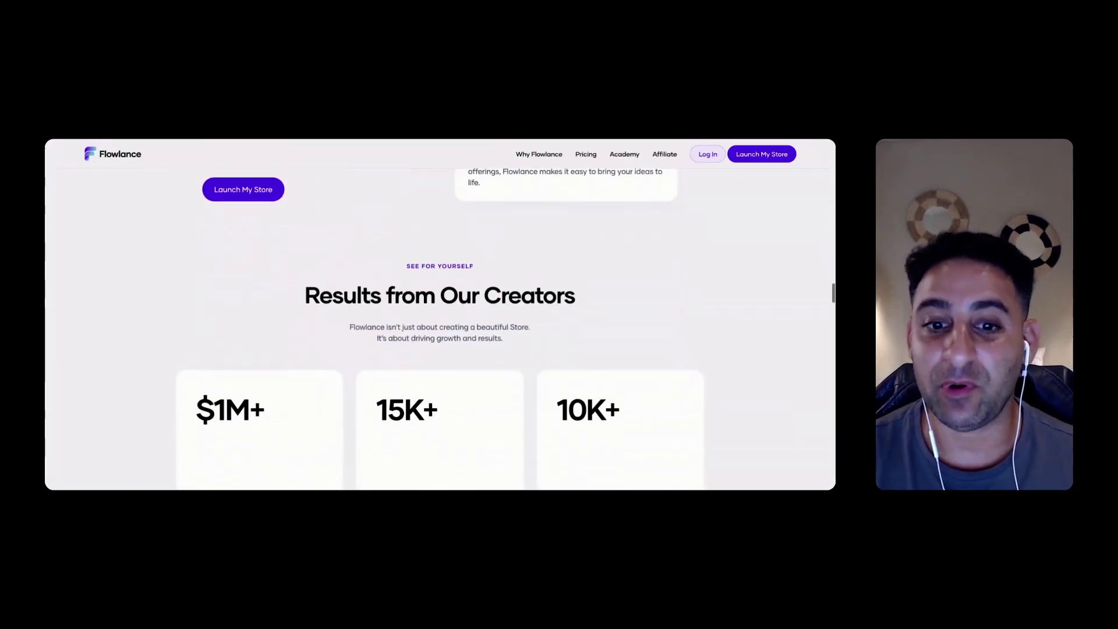
{"action": "scroll", "coordinate": [441, 329], "scroll_direction": "down", "scroll_amount": 4}
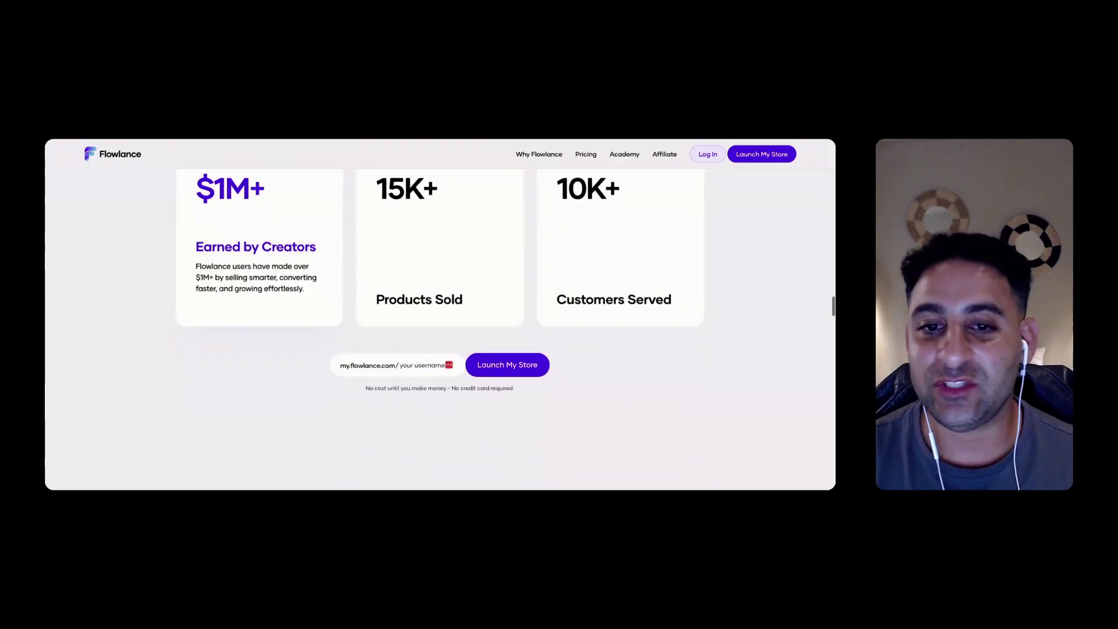
{"action": "scroll", "coordinate": [440, 329], "scroll_direction": "down", "scroll_amount": 5}
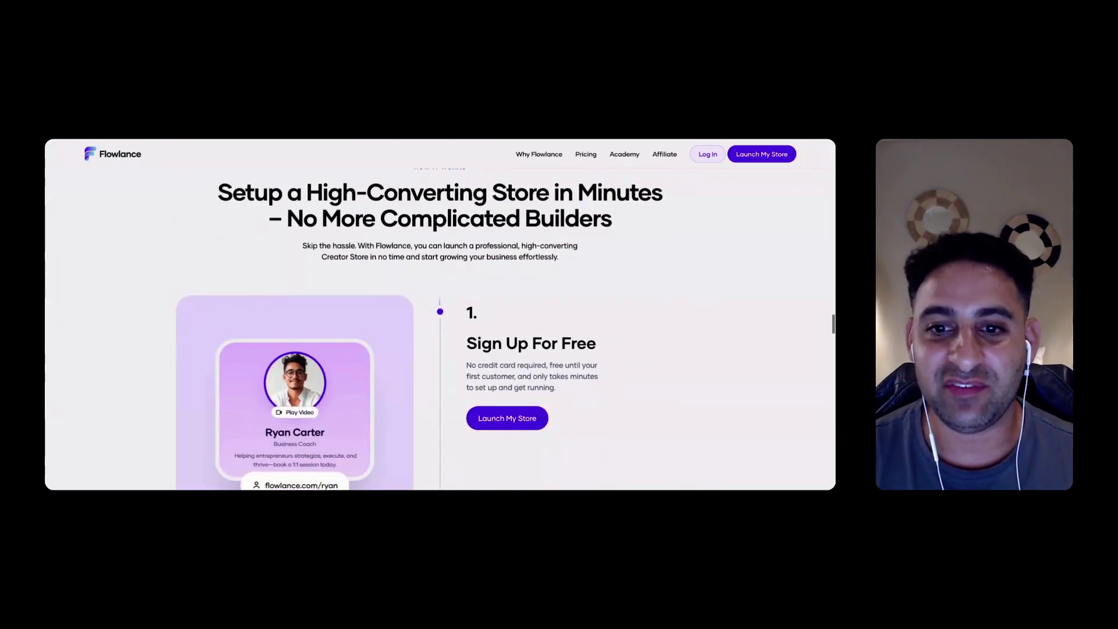
{"action": "scroll", "coordinate": [440, 329], "scroll_direction": "down", "scroll_amount": 5}
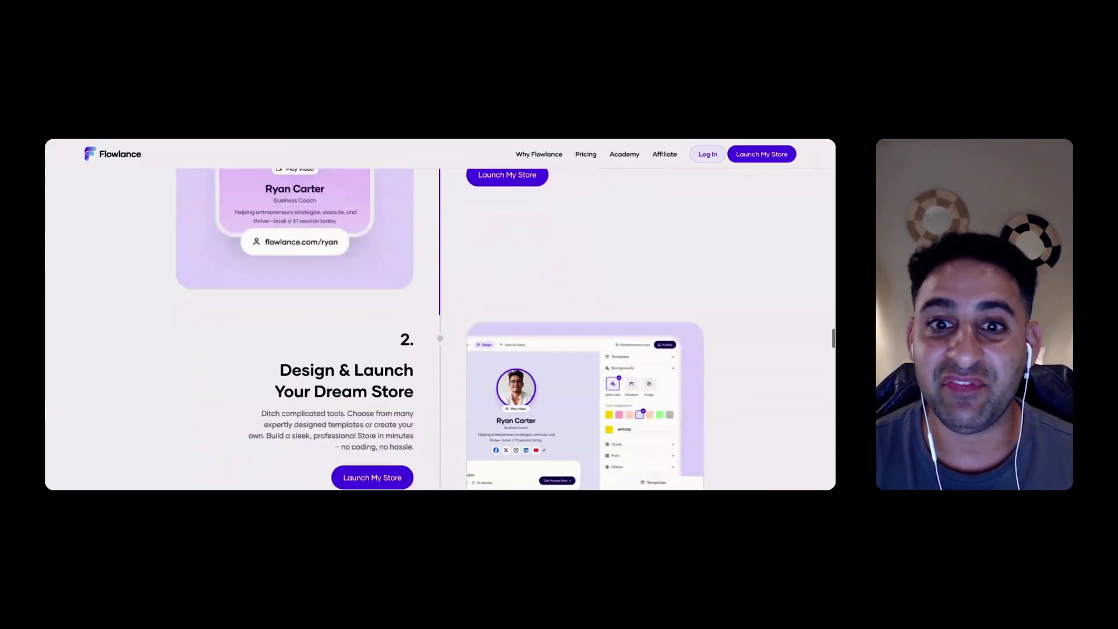
{"action": "scroll", "coordinate": [440, 329], "scroll_direction": "down", "scroll_amount": 5}
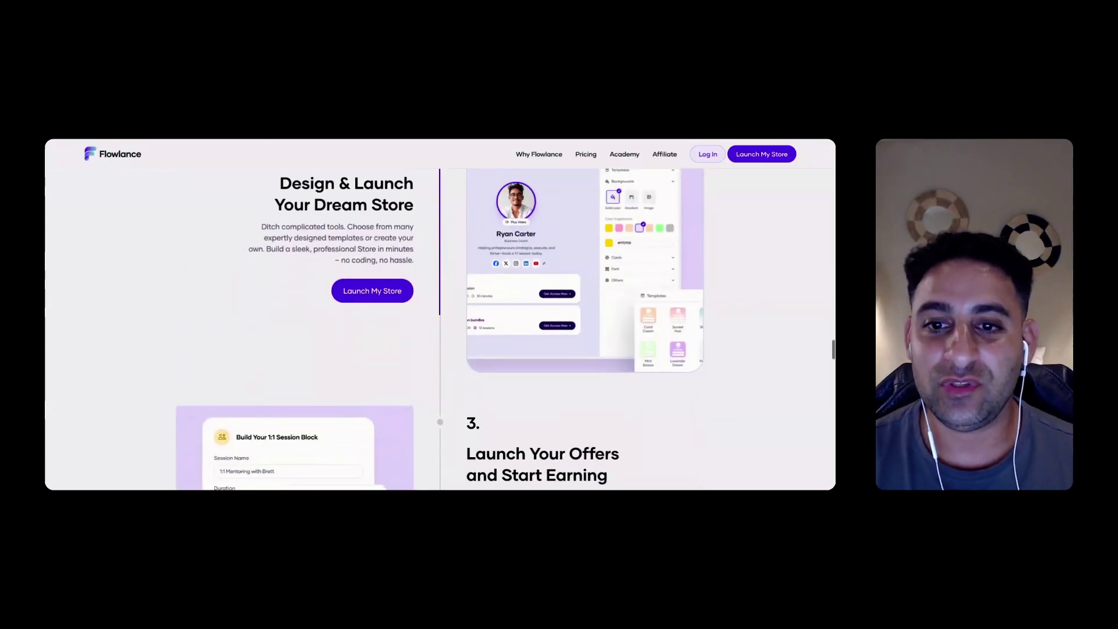
{"action": "scroll", "coordinate": [440, 329], "scroll_direction": "down", "scroll_amount": 5}
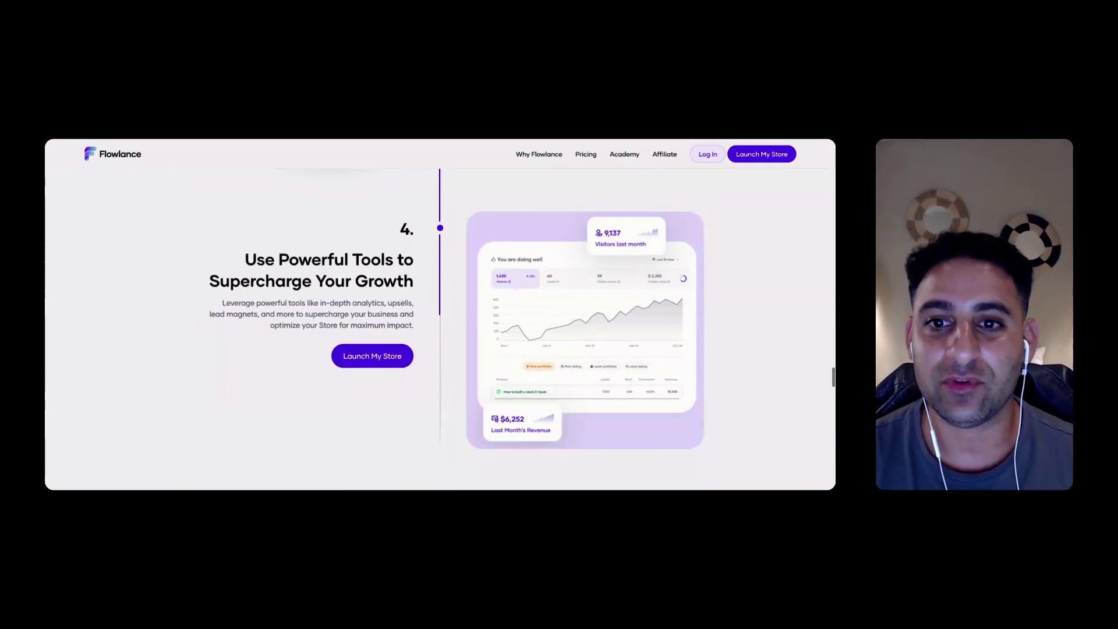
{"action": "scroll", "coordinate": [441, 329], "scroll_direction": "down", "scroll_amount": 3}
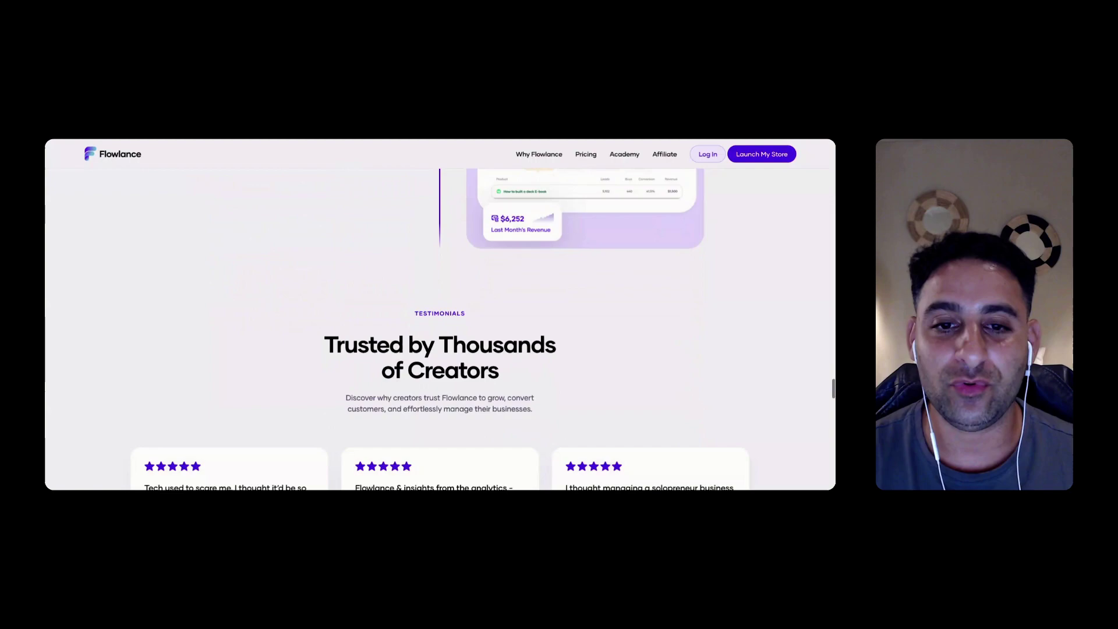
{"action": "scroll", "coordinate": [440, 329], "scroll_direction": "down", "scroll_amount": 3}
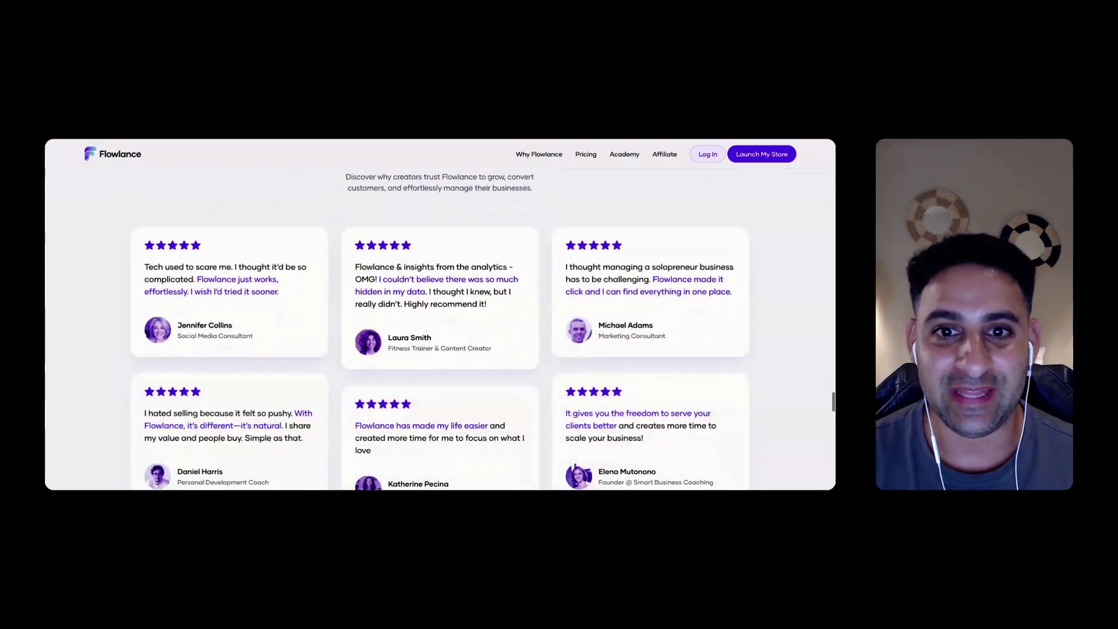
{"action": "scroll", "coordinate": [441, 329], "scroll_direction": "down", "scroll_amount": 5}
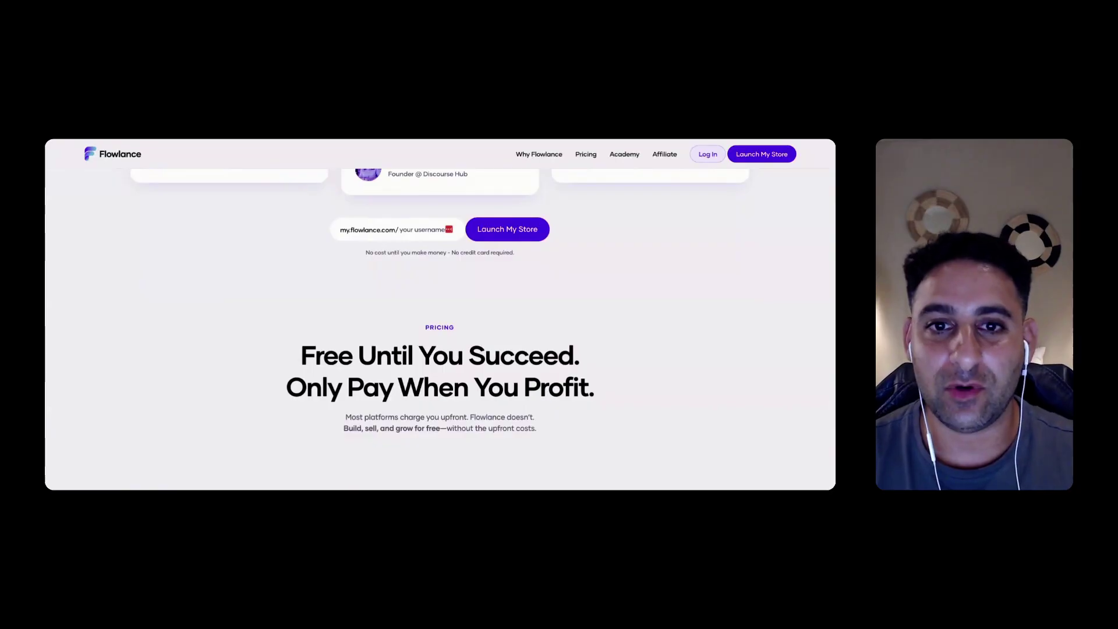
{"action": "scroll", "coordinate": [320, 248], "scroll_direction": "down", "scroll_amount": 2}
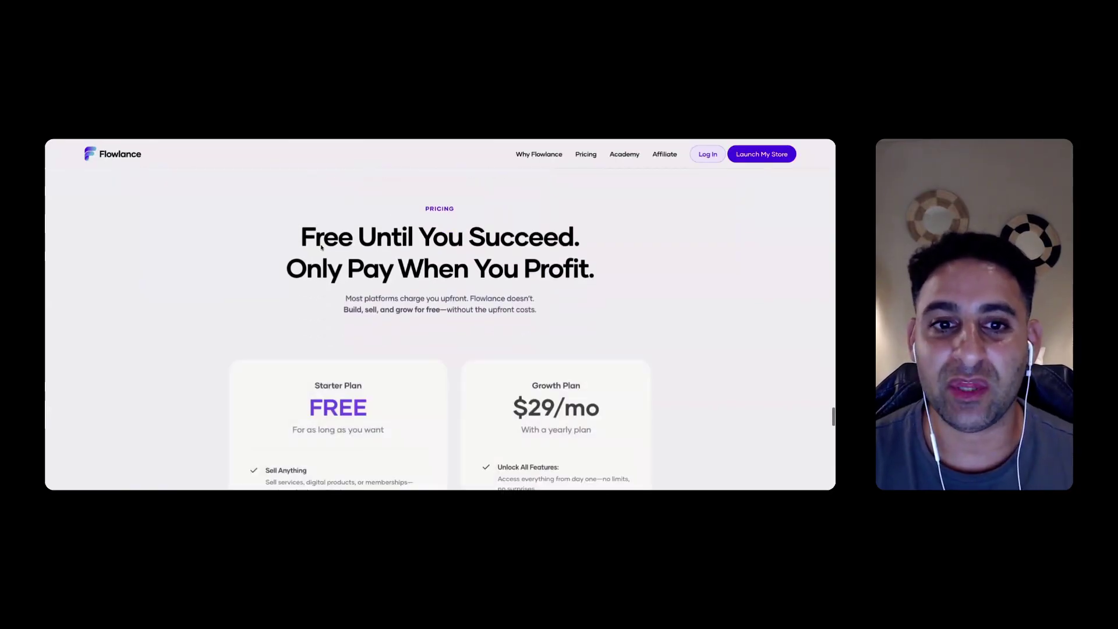
{"action": "scroll", "coordinate": [440, 329], "scroll_direction": "down", "scroll_amount": 7}
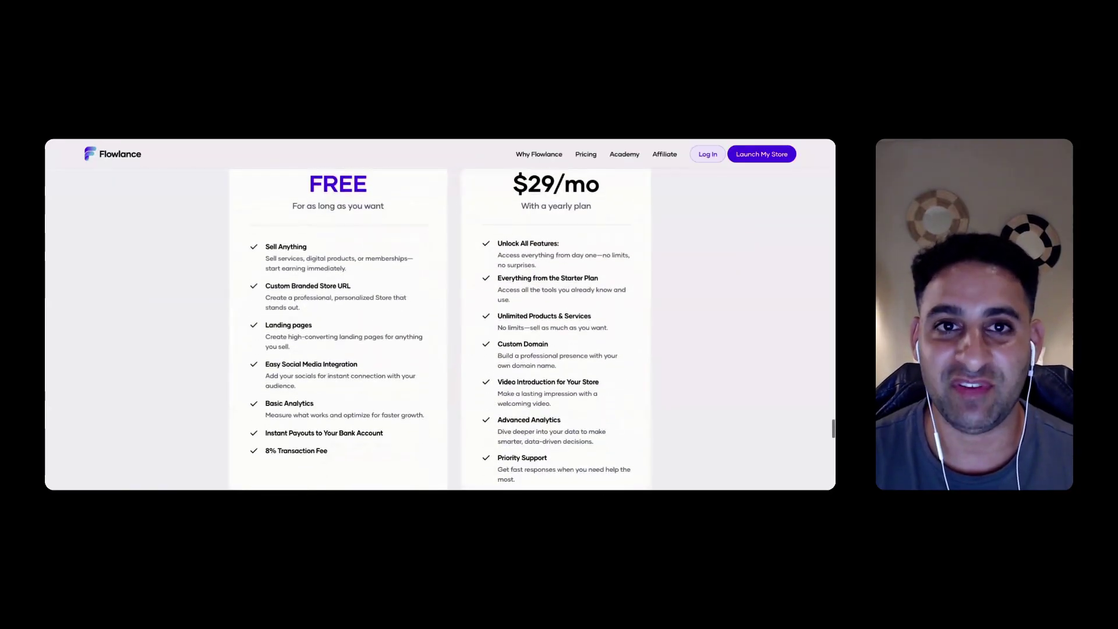
{"action": "scroll", "coordinate": [441, 329], "scroll_direction": "down", "scroll_amount": 1}
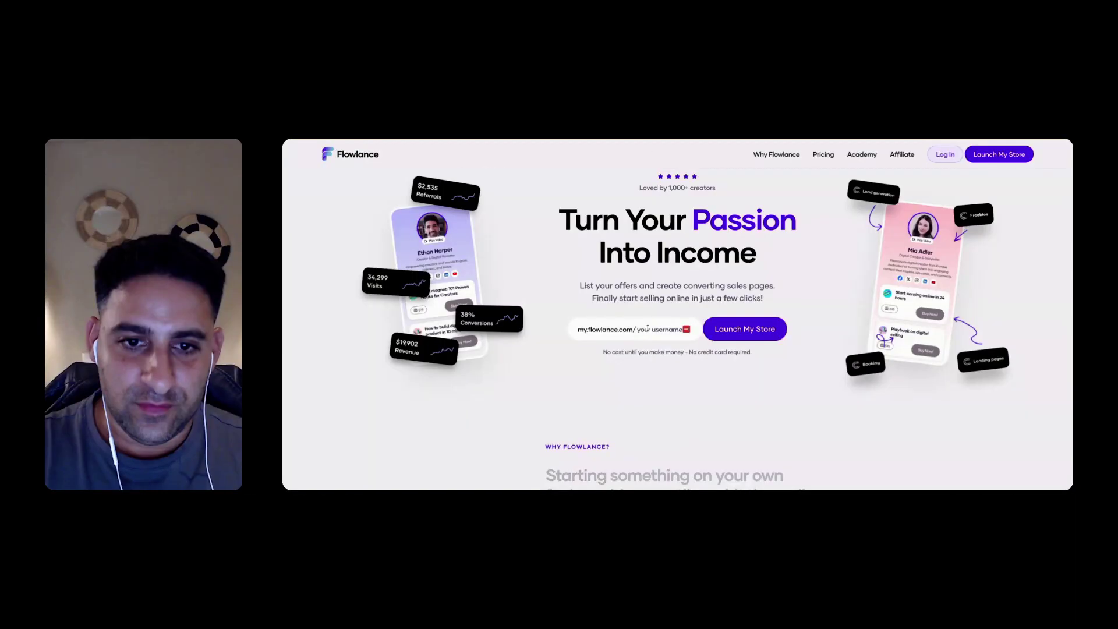
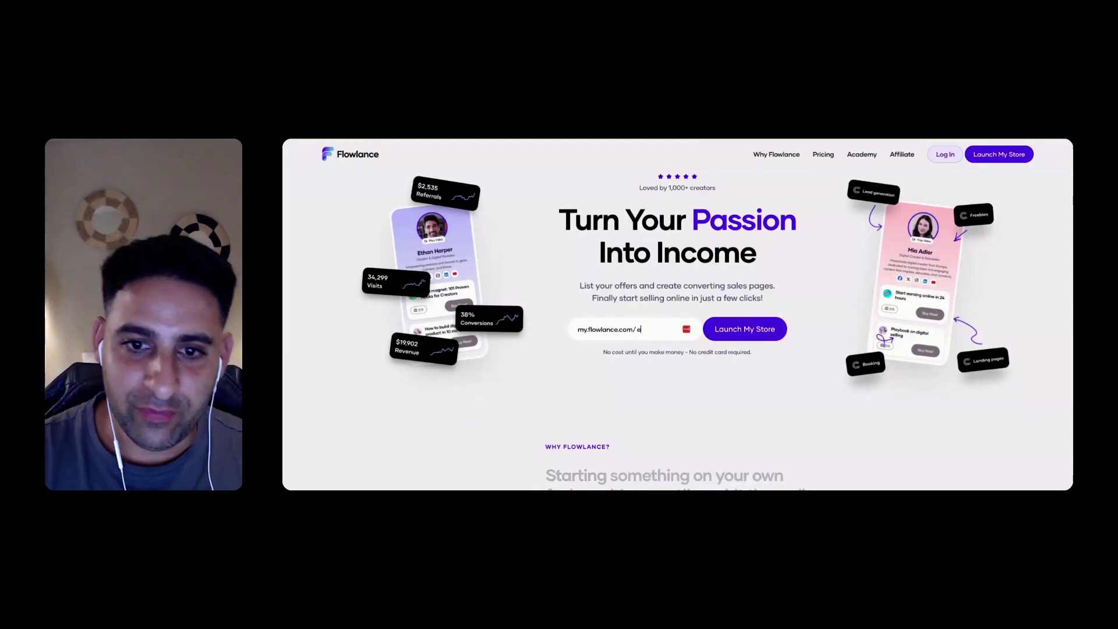
{"action": "left_click", "coordinate": [745, 329]}
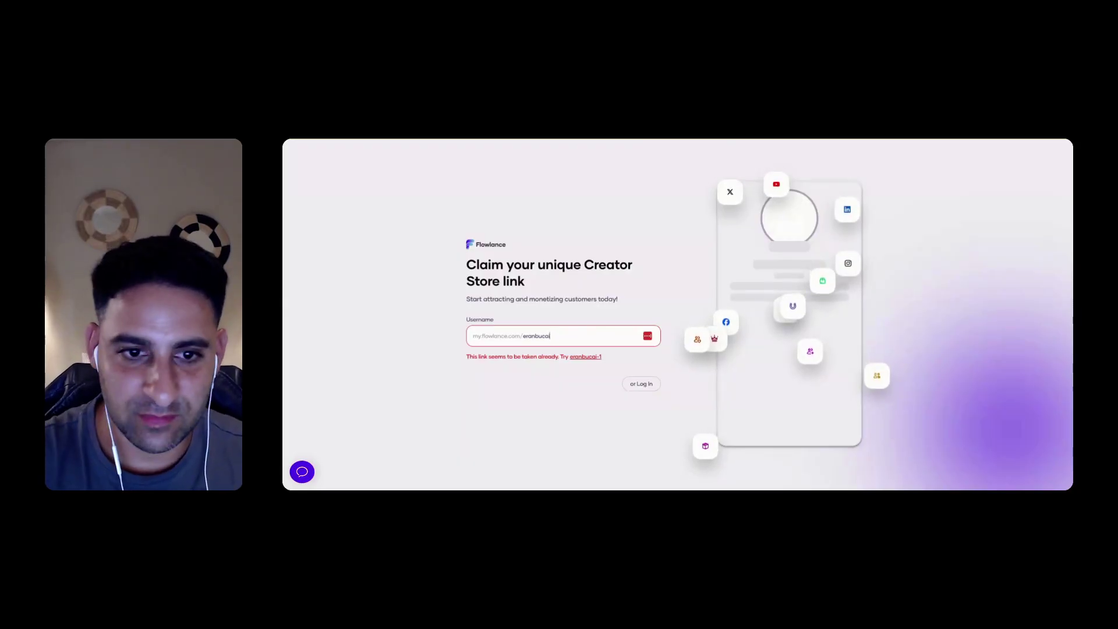
{"action": "key", "text": "BackSpace"}
{"action": "key", "text": "BackSpace"}
{"action": "key", "text": "BackSpace"}
{"action": "key", "text": "BackSpace"}
{"action": "key", "text": "BackSpace"}
{"action": "key", "text": "Return"}
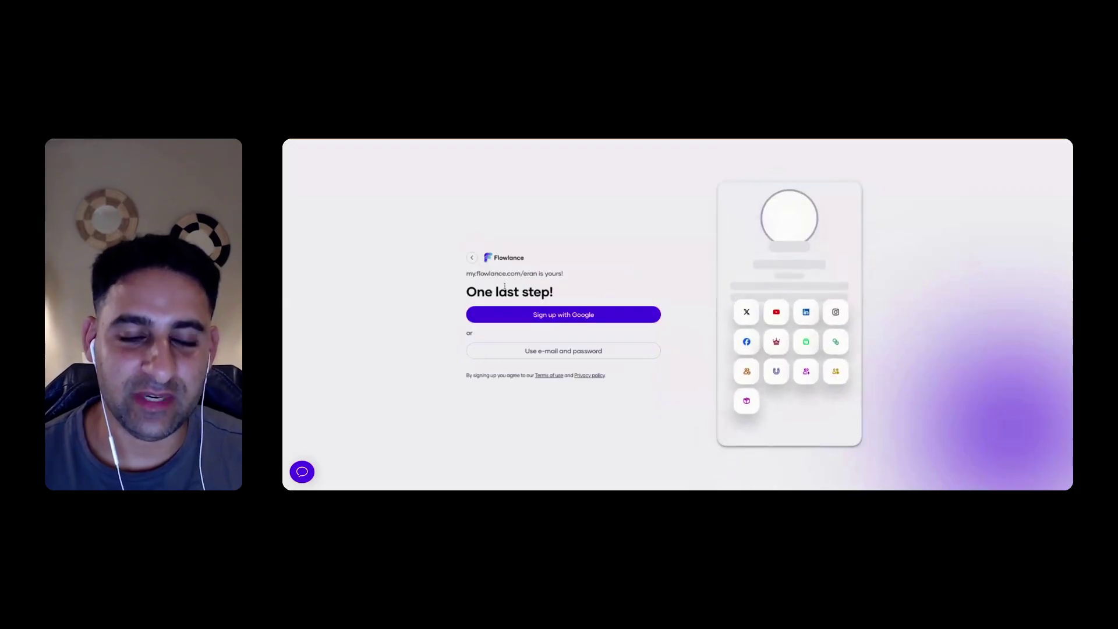
Sign up with e-mail and password, entering the account e-mail and password
{"action": "left_click", "coordinate": [579, 352]}
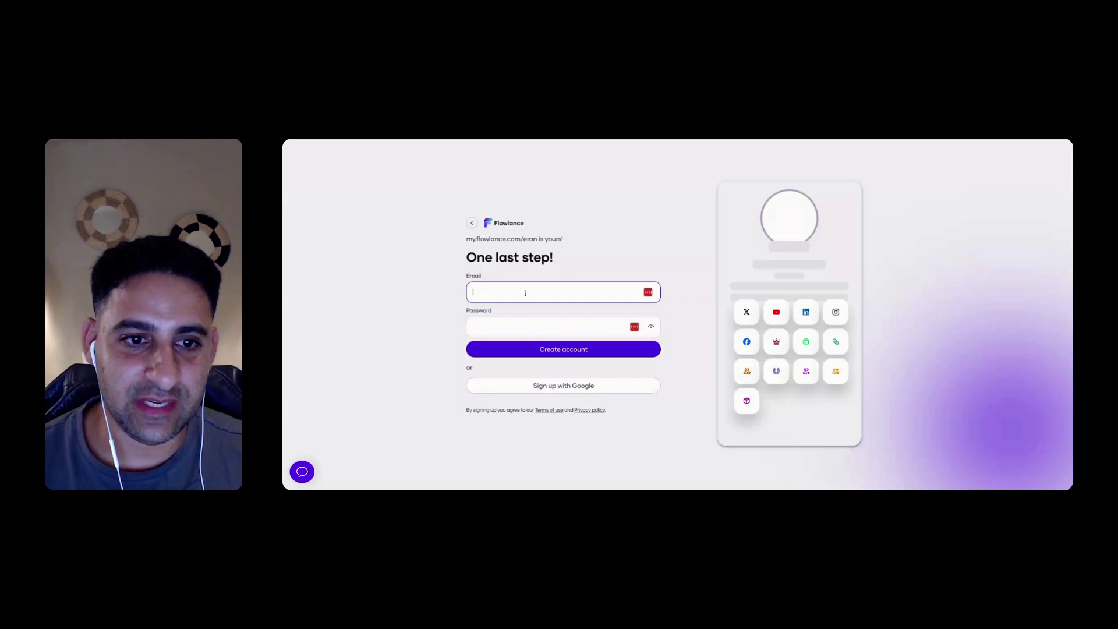
{"action": "key", "text": "ctrl+v"}
{"action": "left_click", "coordinate": [539, 327]}
{"action": "key", "text": "ctrl+v"}
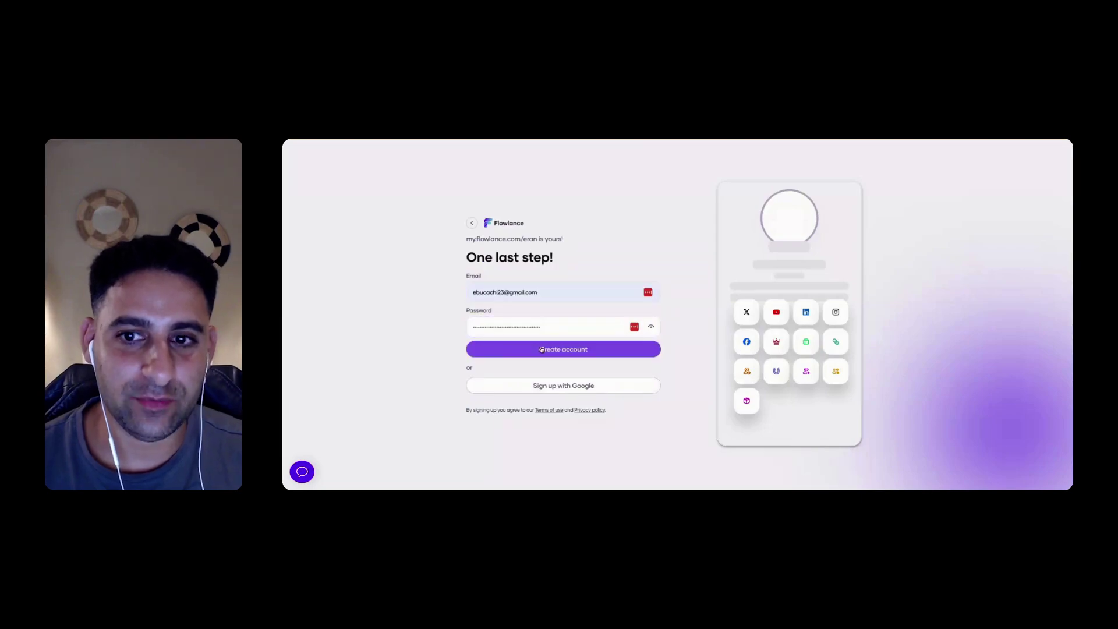
{"action": "left_click", "coordinate": [542, 349]}
Enter the owner's first and last name and finish creating the account
{"action": "left_click", "coordinate": [512, 292]}
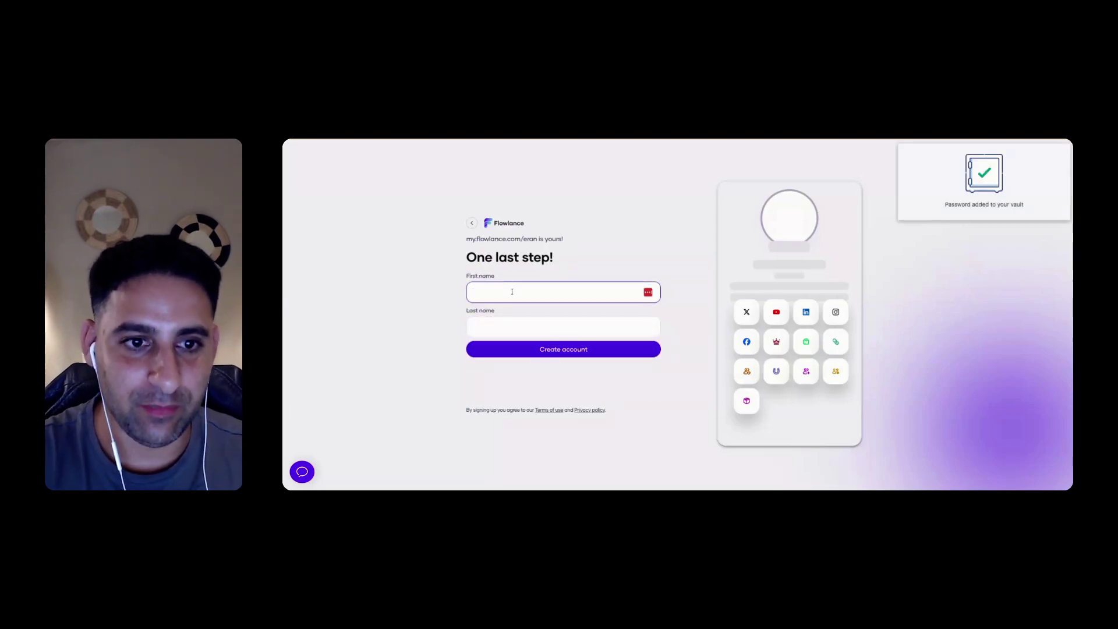
{"action": "key", "text": "Tab"}
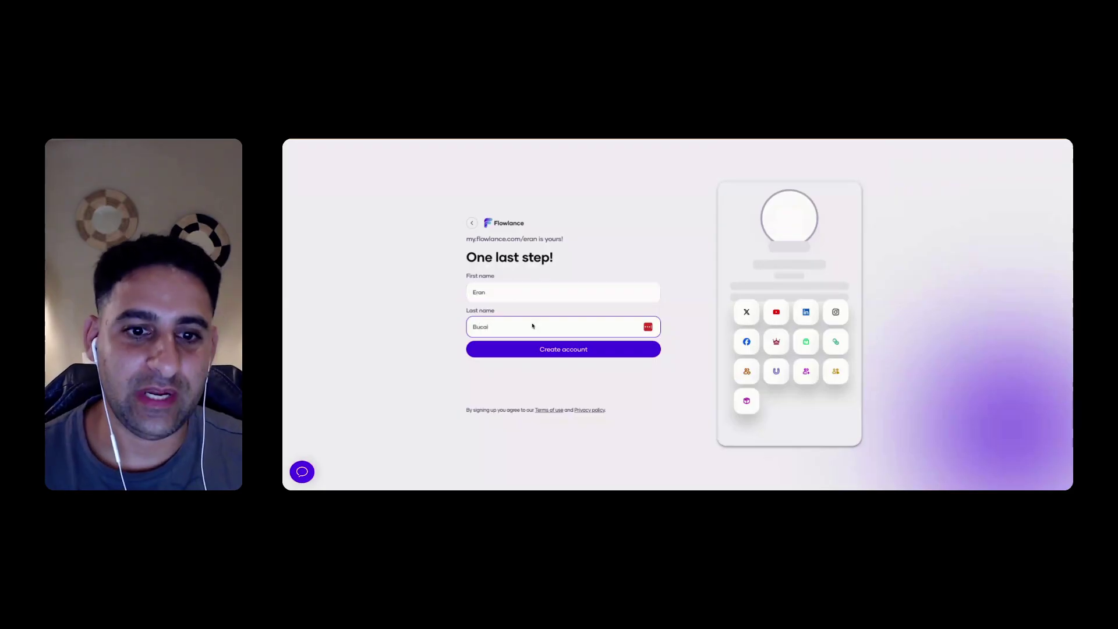
{"action": "left_click", "coordinate": [558, 351]}
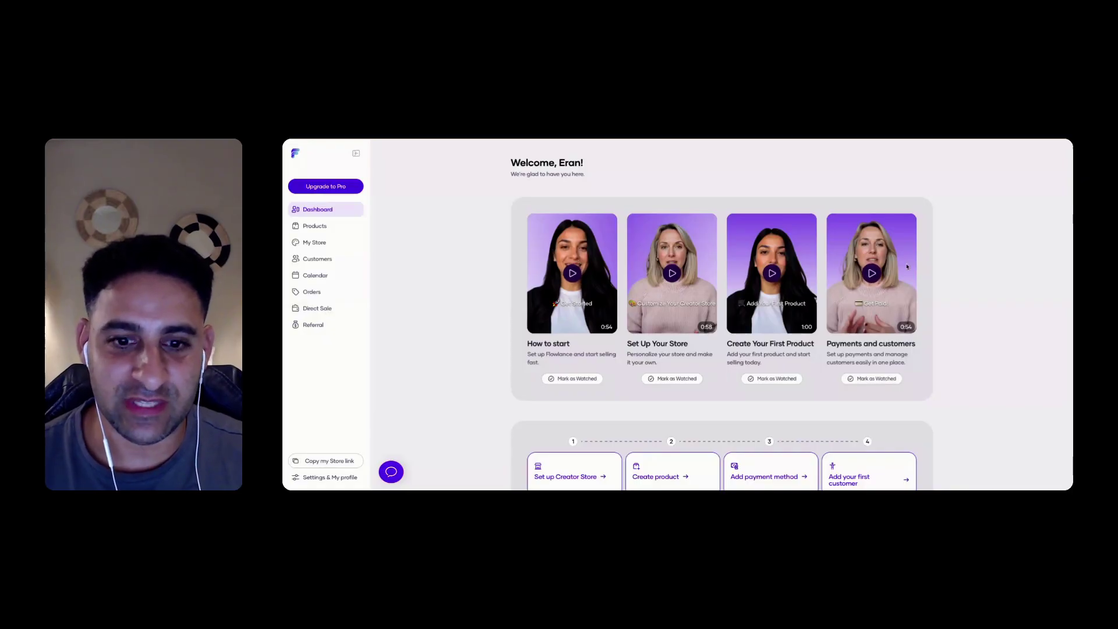
Review the Starter and Business plans on the Subscription page, then return to the dashboard
{"action": "scroll", "coordinate": [622, 257], "scroll_direction": "down", "scroll_amount": 6}
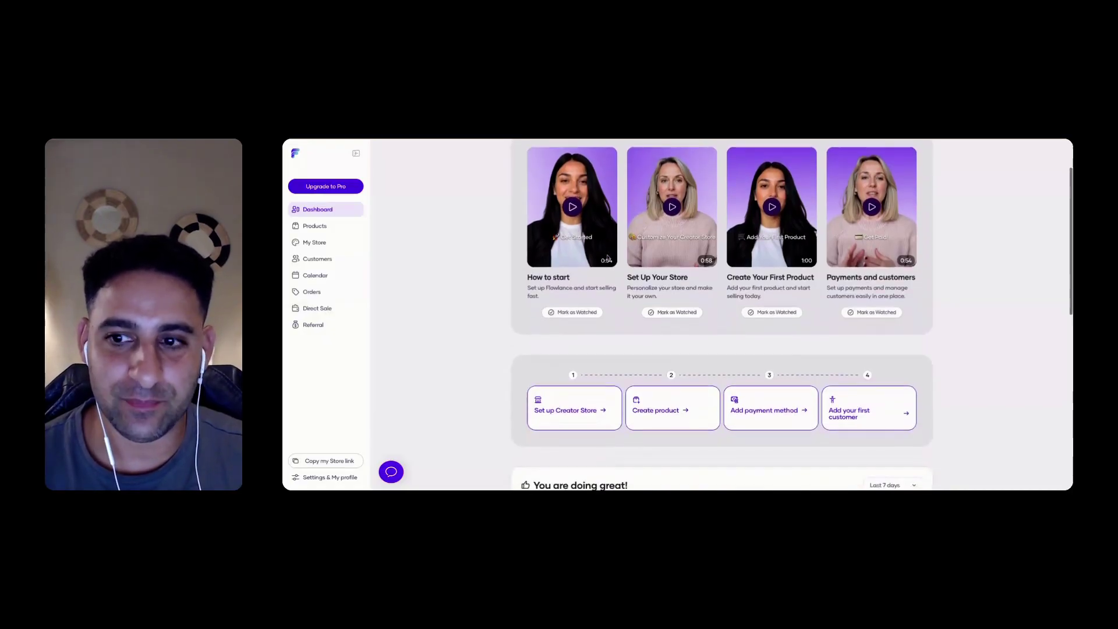
{"action": "scroll", "coordinate": [566, 275], "scroll_direction": "up", "scroll_amount": 2}
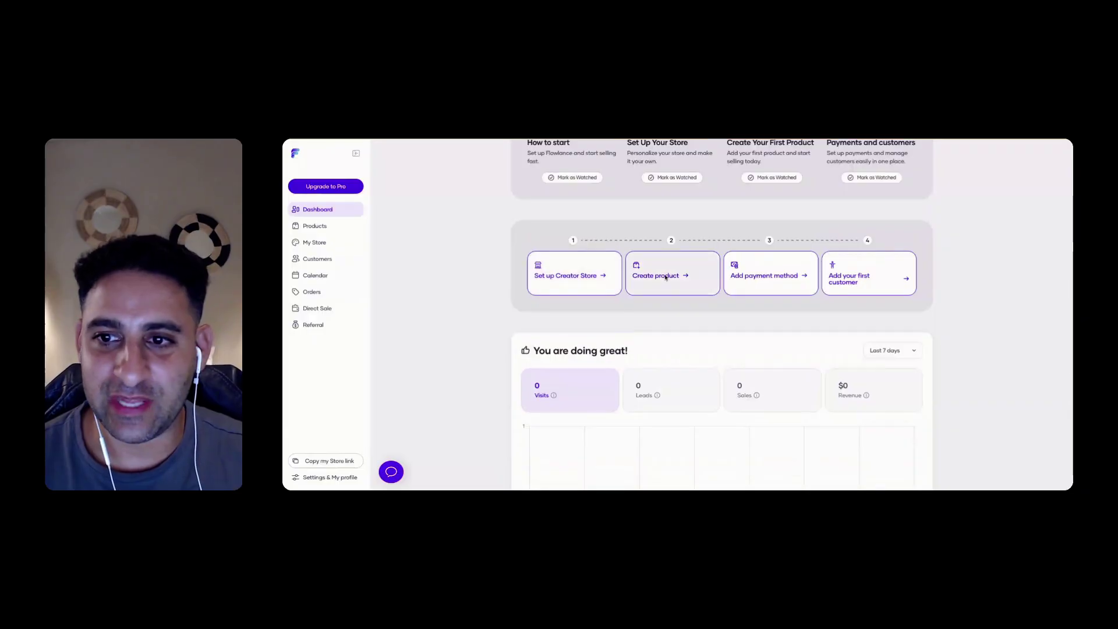
{"action": "left_click", "coordinate": [333, 188]}
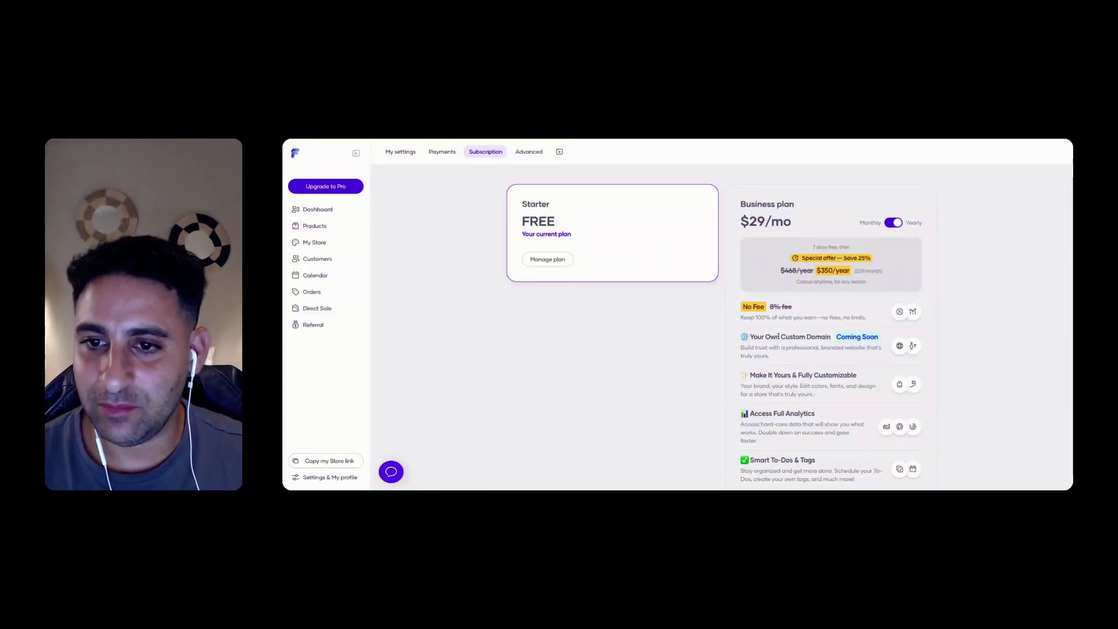
{"action": "scroll", "coordinate": [778, 337], "scroll_direction": "down", "scroll_amount": 3}
{"action": "scroll", "coordinate": [467, 309], "scroll_direction": "up", "scroll_amount": 3}
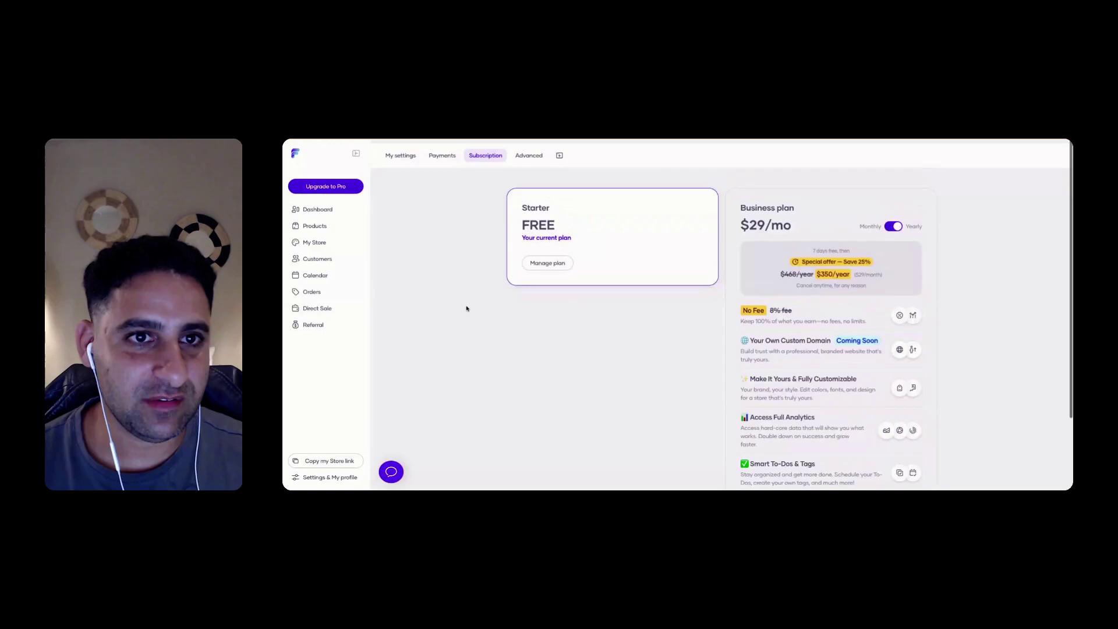
{"action": "left_click", "coordinate": [325, 212]}
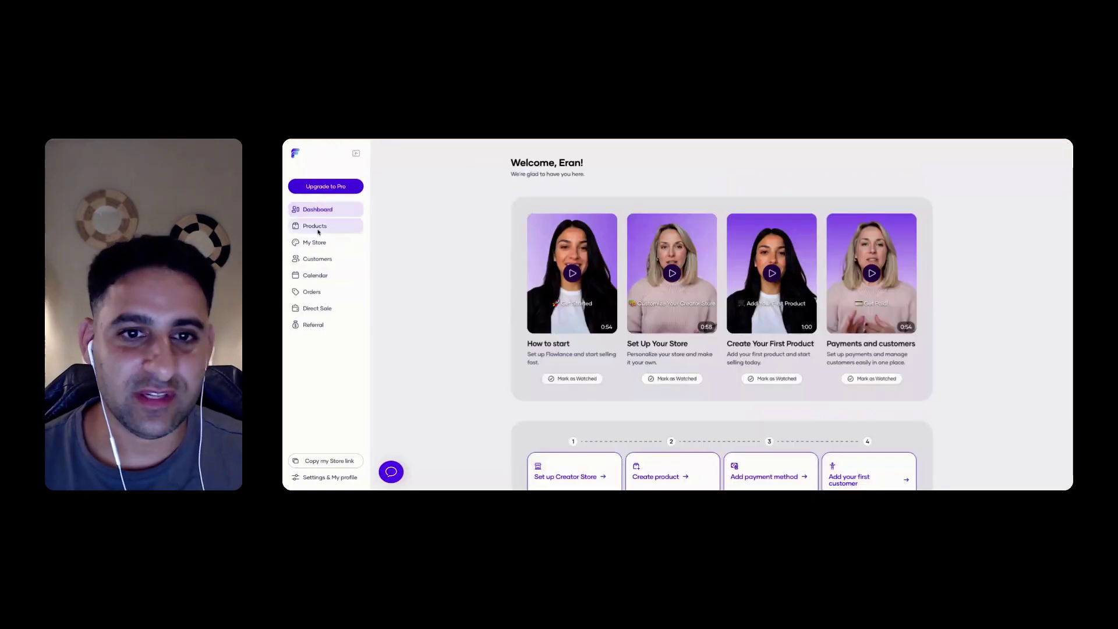
Edit the 1:1 Session product, confirm a cropped planning-illustration thumbnail, and try the large-image layout
{"action": "left_click", "coordinate": [321, 228]}
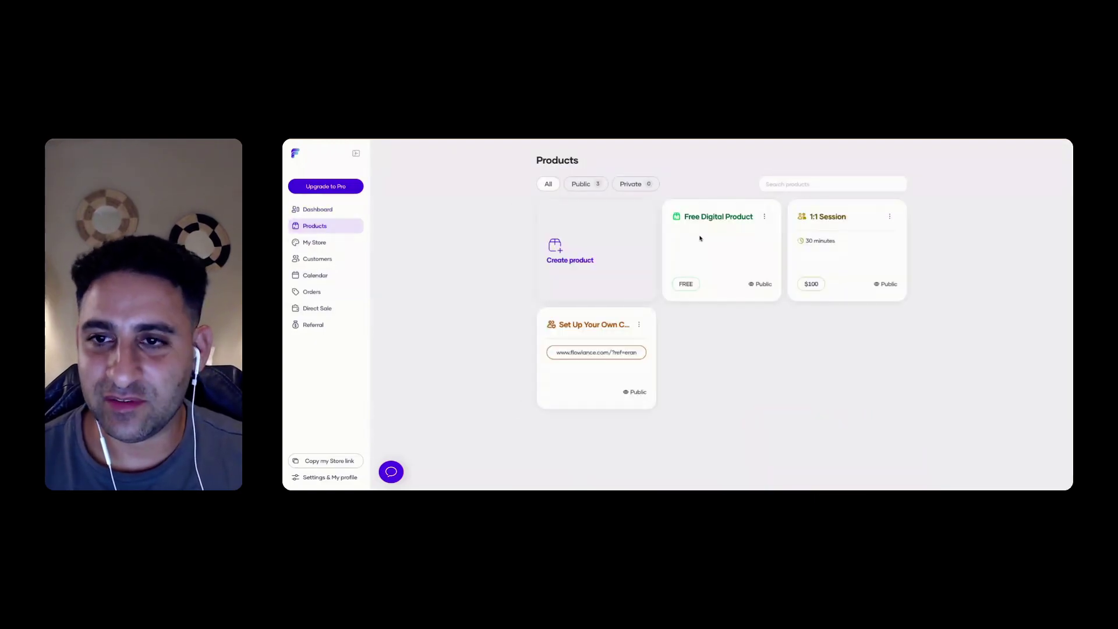
{"action": "left_click", "coordinate": [891, 219]}
{"action": "left_click", "coordinate": [845, 233]}
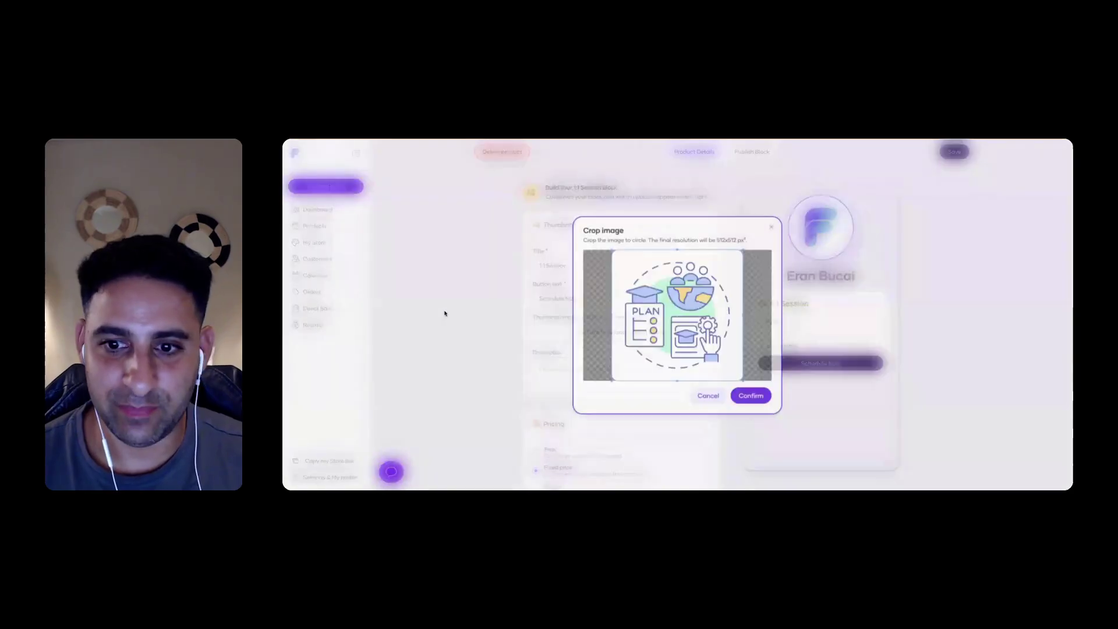
{"action": "key", "text": "Return"}
{"action": "scroll", "coordinate": [582, 302], "scroll_direction": "down", "scroll_amount": 2}
{"action": "left_click", "coordinate": [662, 274]}
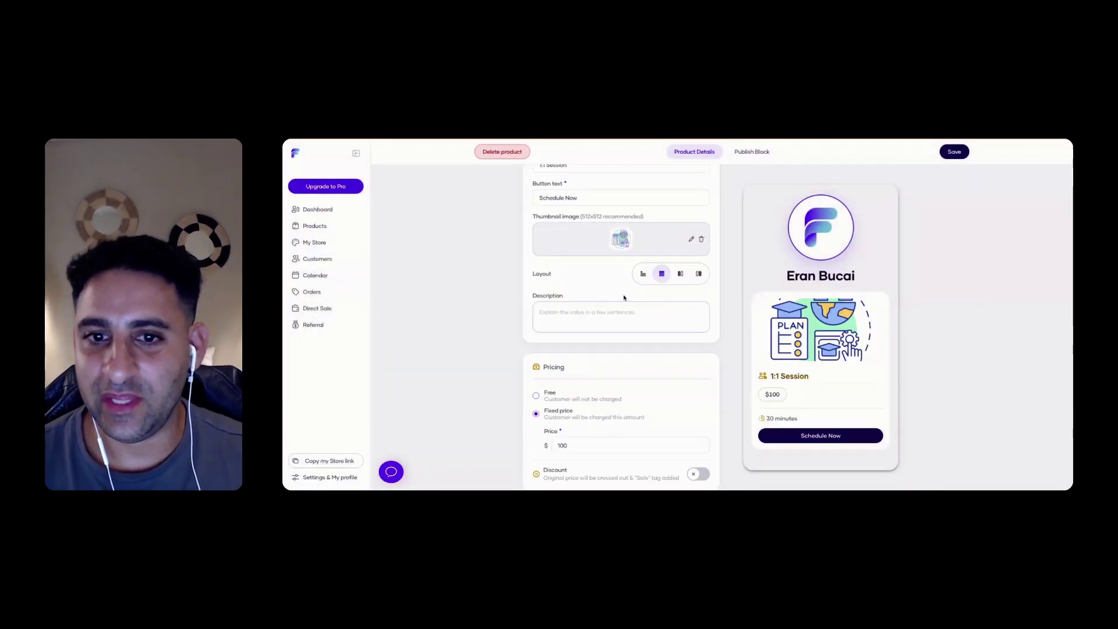
{"action": "scroll", "coordinate": [664, 280], "scroll_direction": "up", "scroll_amount": 1}
Set the 1:1 Session card layout to show the image right of the text
{"action": "left_click", "coordinate": [681, 320]}
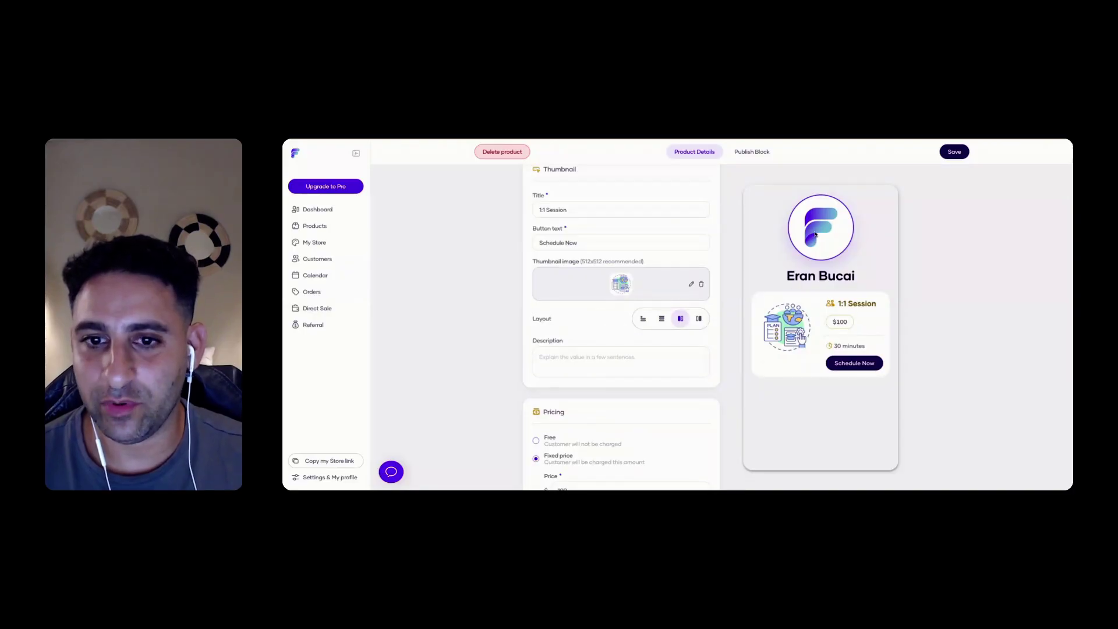
{"action": "left_click", "coordinate": [700, 320]}
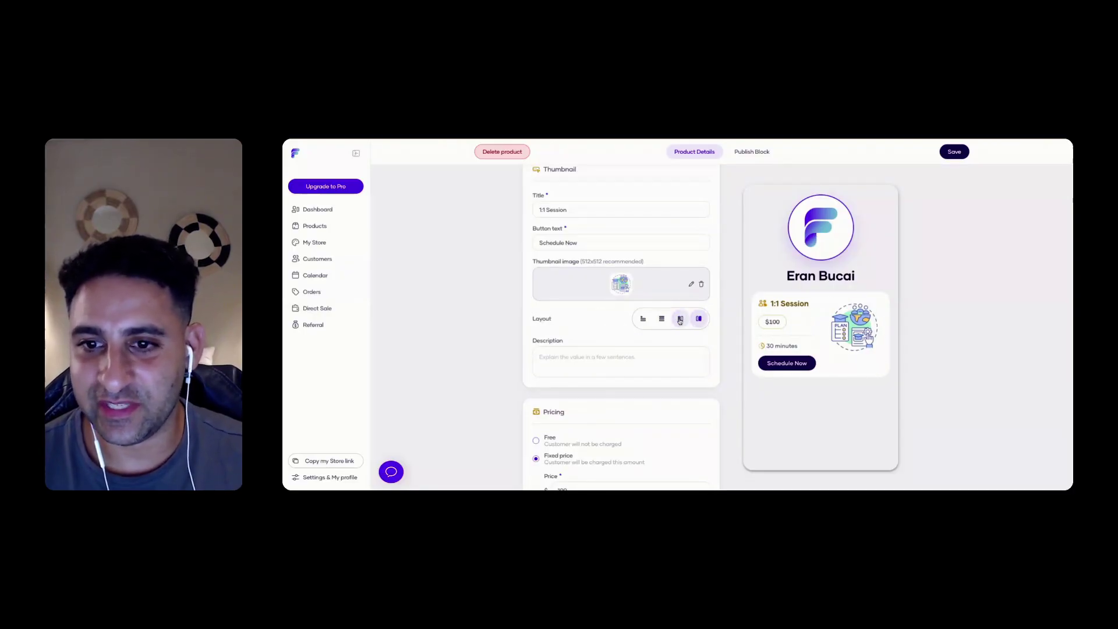
{"action": "left_click", "coordinate": [661, 319]}
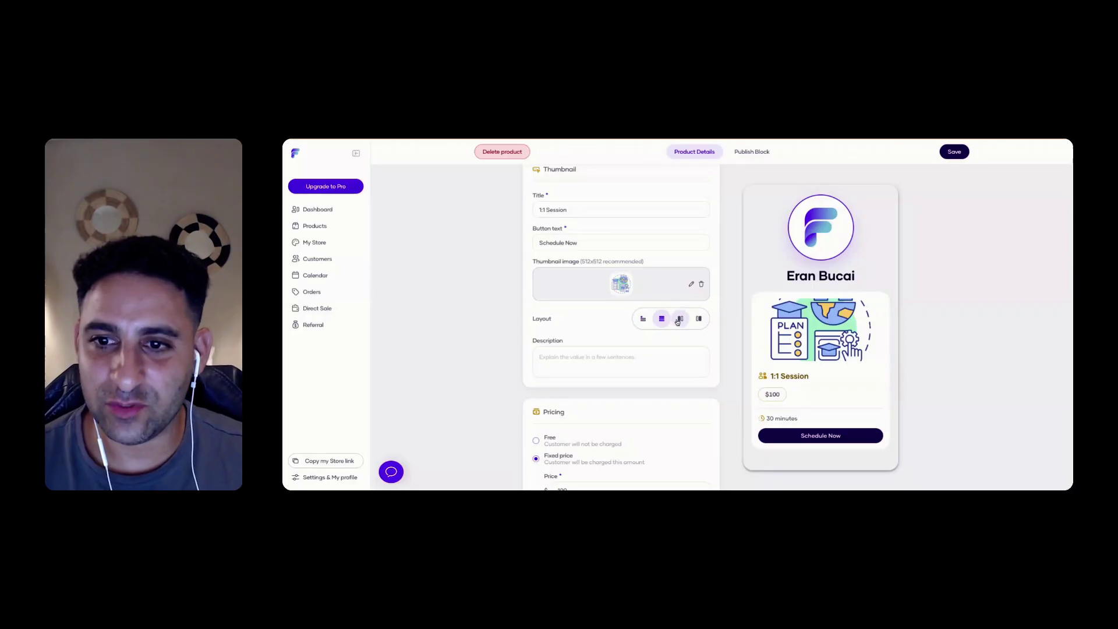
{"action": "left_click", "coordinate": [679, 319]}
{"action": "left_click", "coordinate": [699, 319]}
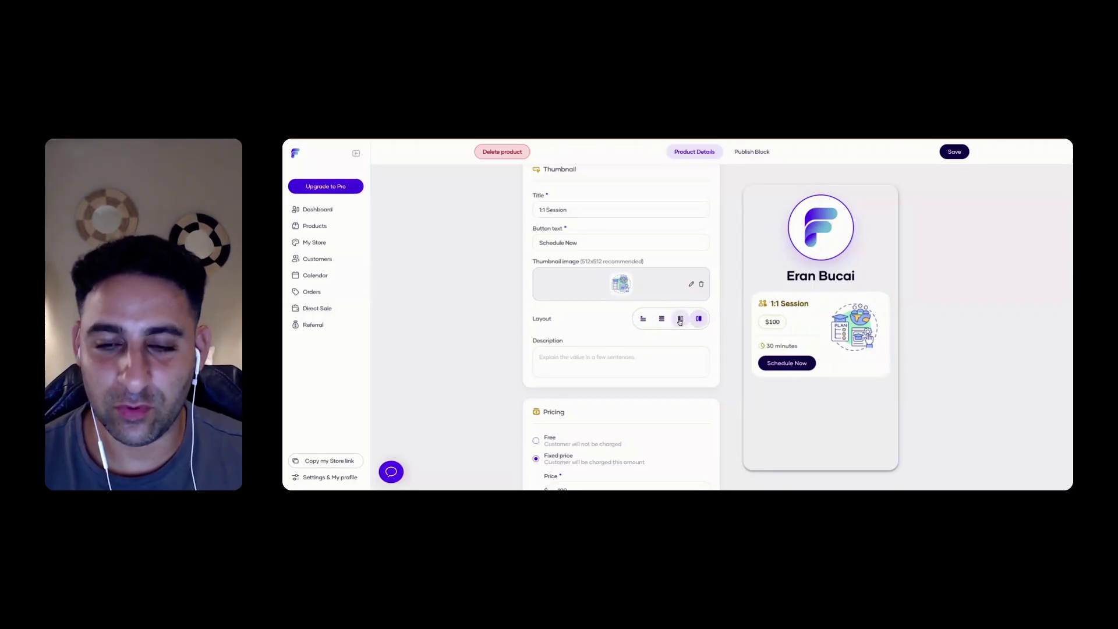
Add the description 'Book a Zoom consultation to help you choose the best software to manage your business'
{"action": "left_click", "coordinate": [574, 355]}
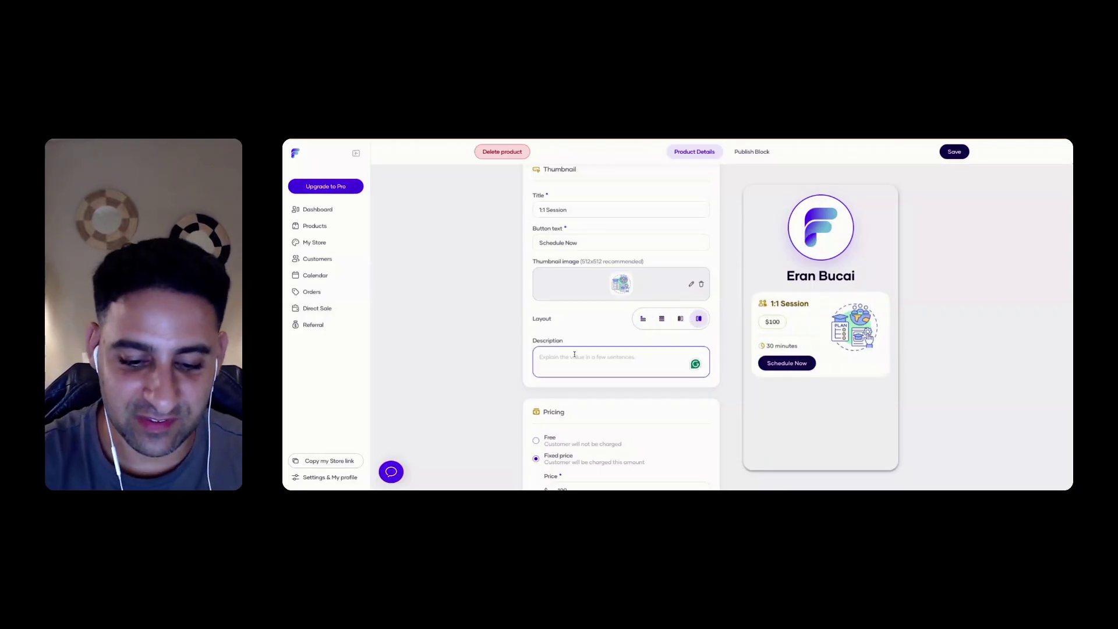
{"action": "type", "text": "Book a Z"}
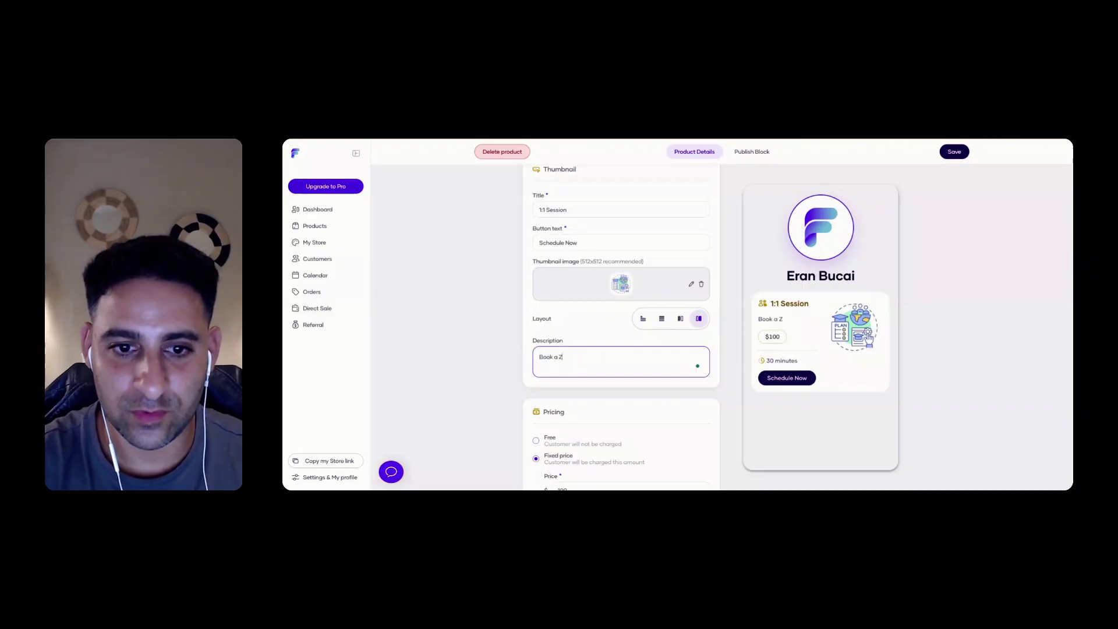
{"action": "type", "text": "oom consultation"}
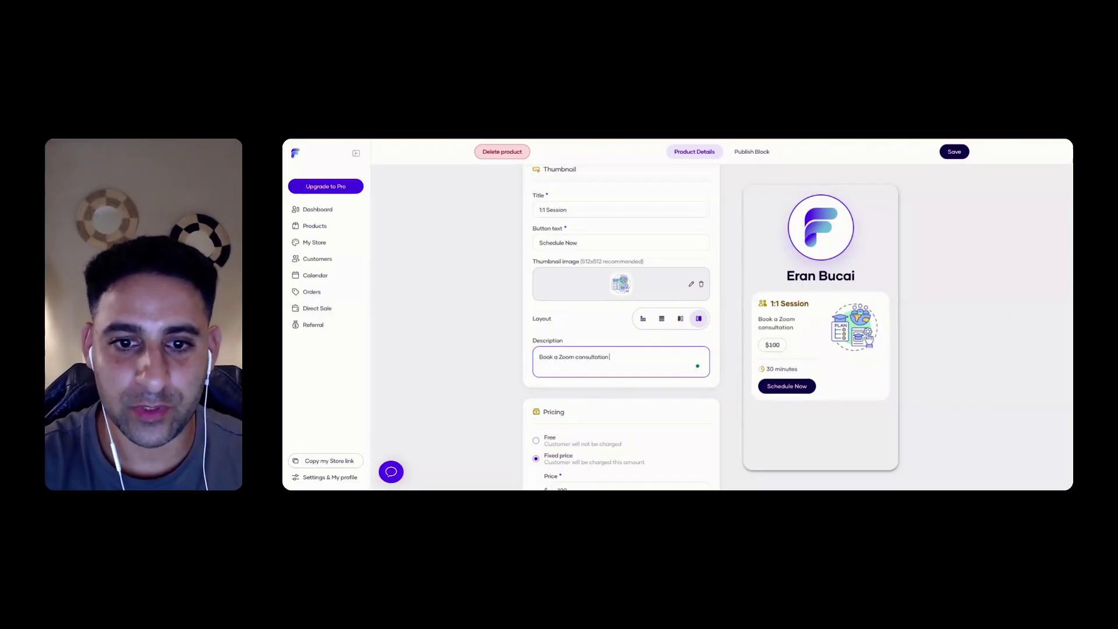
{"action": "type", "text": " to help you "}
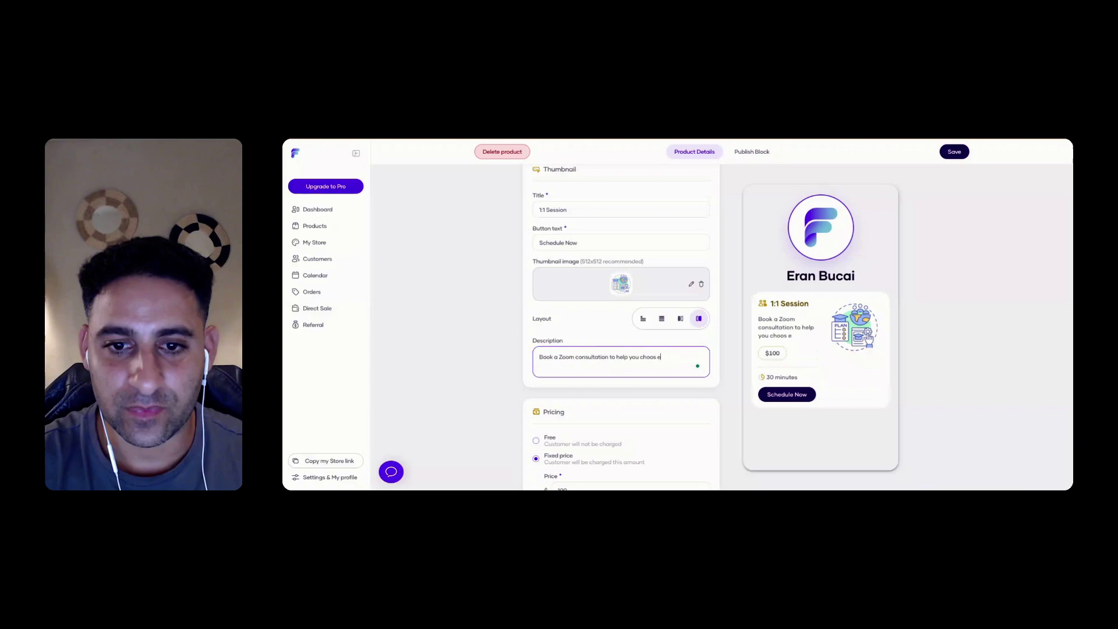
{"action": "type", "text": "choose the best so"}
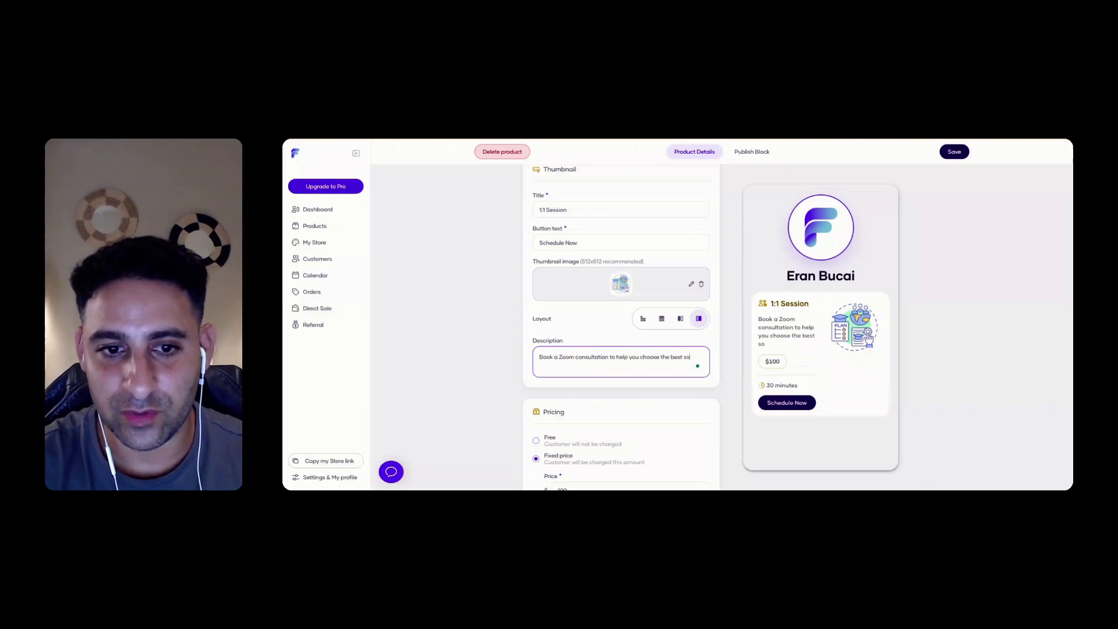
{"action": "type", "text": "ftware to manage"}
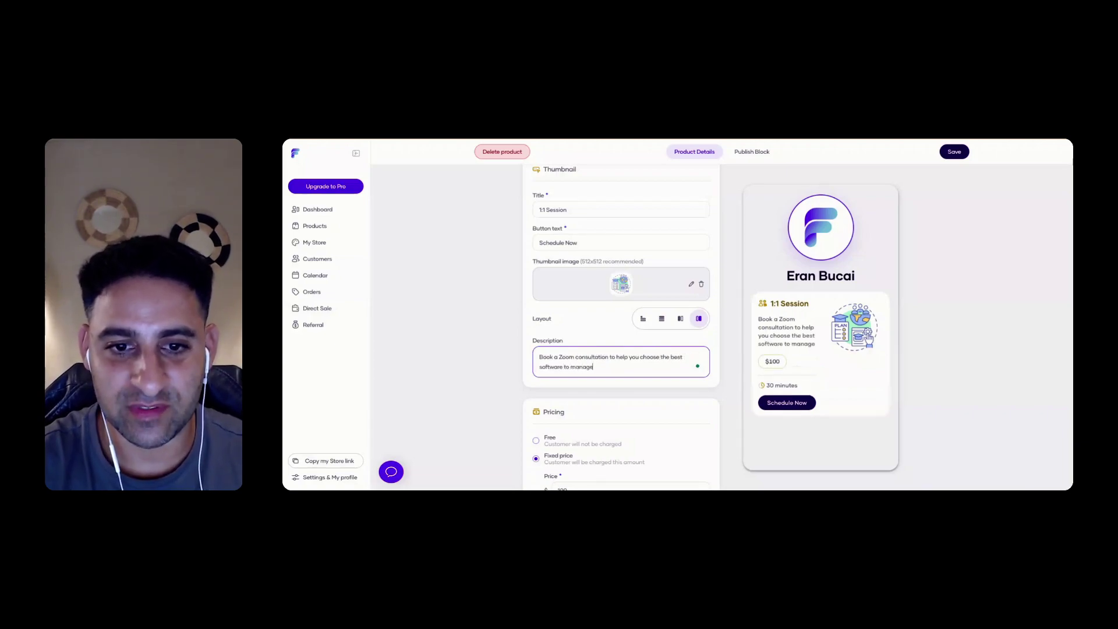
{"action": "type", "text": " your business."}
{"action": "scroll", "coordinate": [562, 424], "scroll_direction": "down", "scroll_amount": 2}
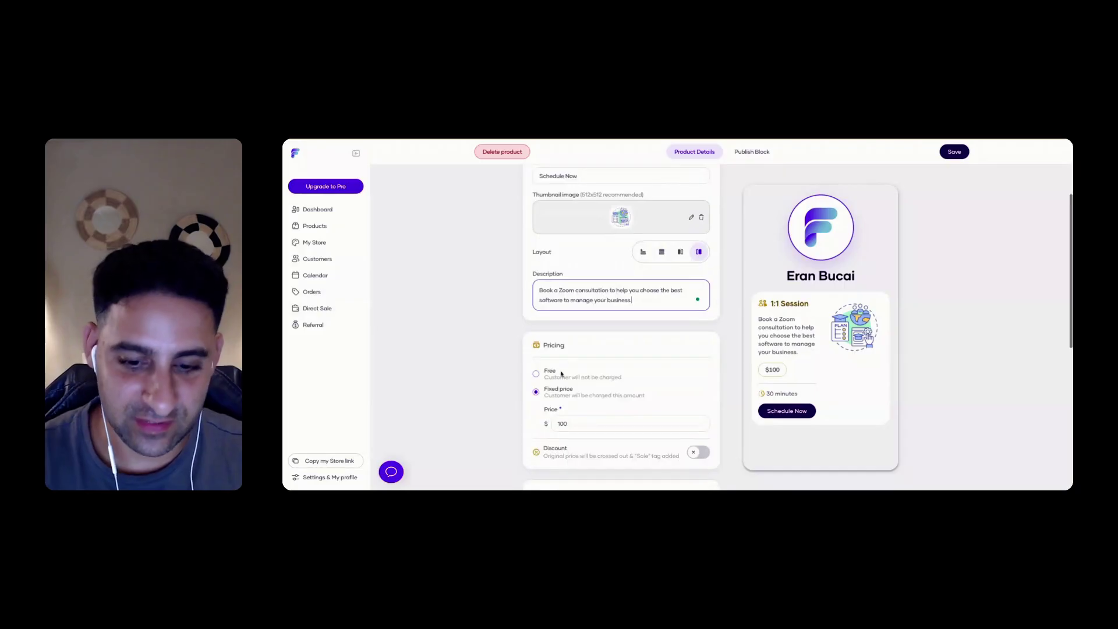
Set the price to $97 and enable a discount with a new price of $47
{"action": "double_click", "coordinate": [562, 424]}
{"action": "type", "text": "97"}
{"action": "scroll", "coordinate": [563, 408], "scroll_direction": "down", "scroll_amount": 3}
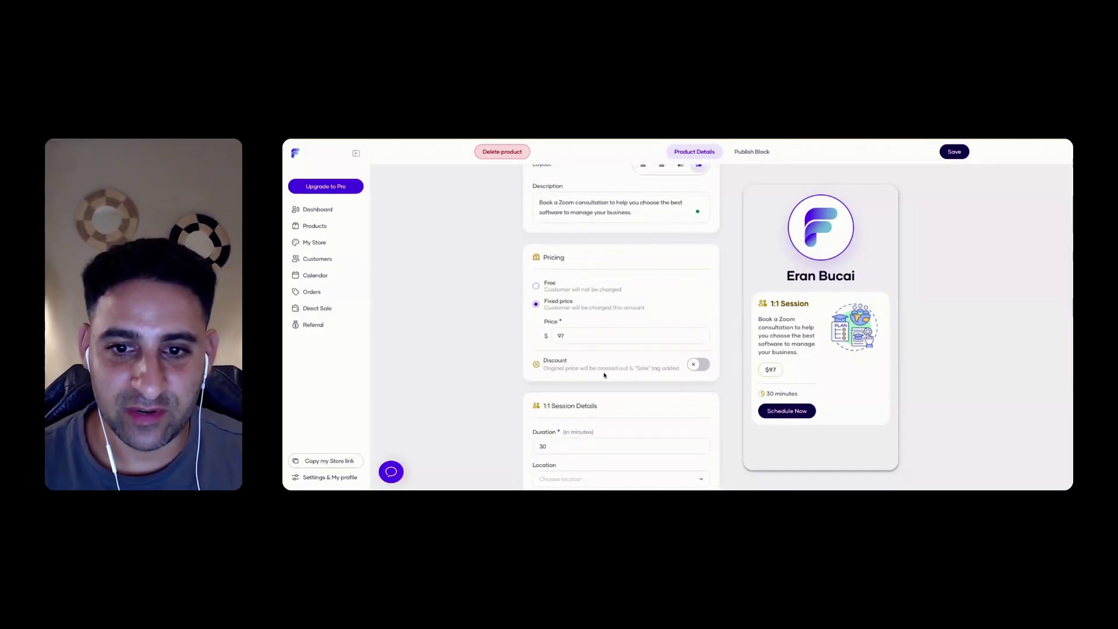
{"action": "left_click", "coordinate": [701, 367]}
{"action": "left_click", "coordinate": [582, 396]}
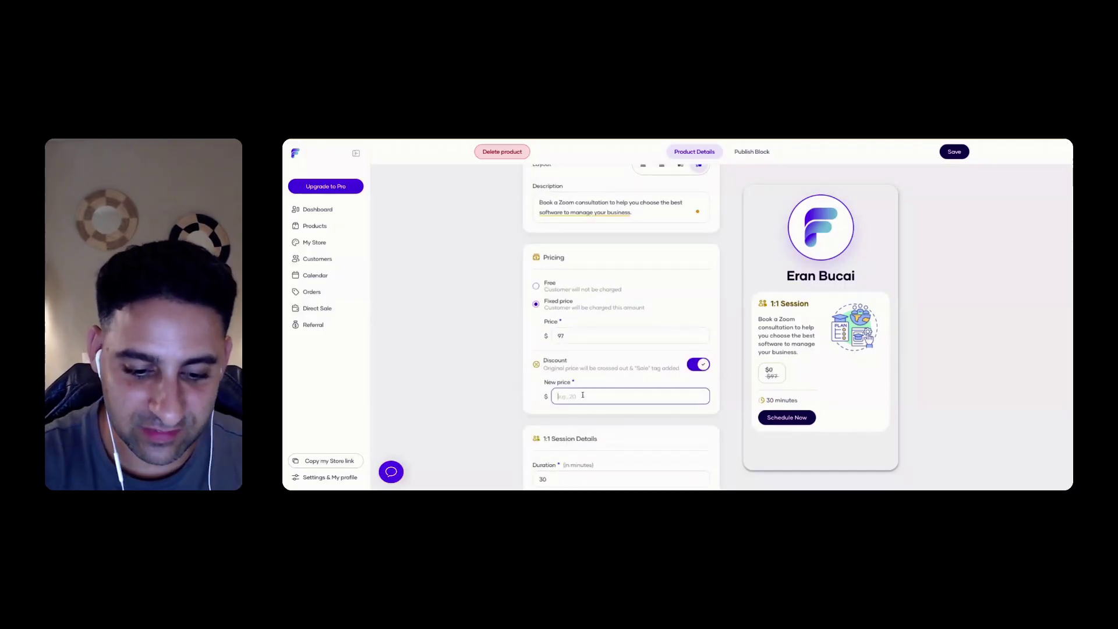
{"action": "left_click", "coordinate": [479, 337]}
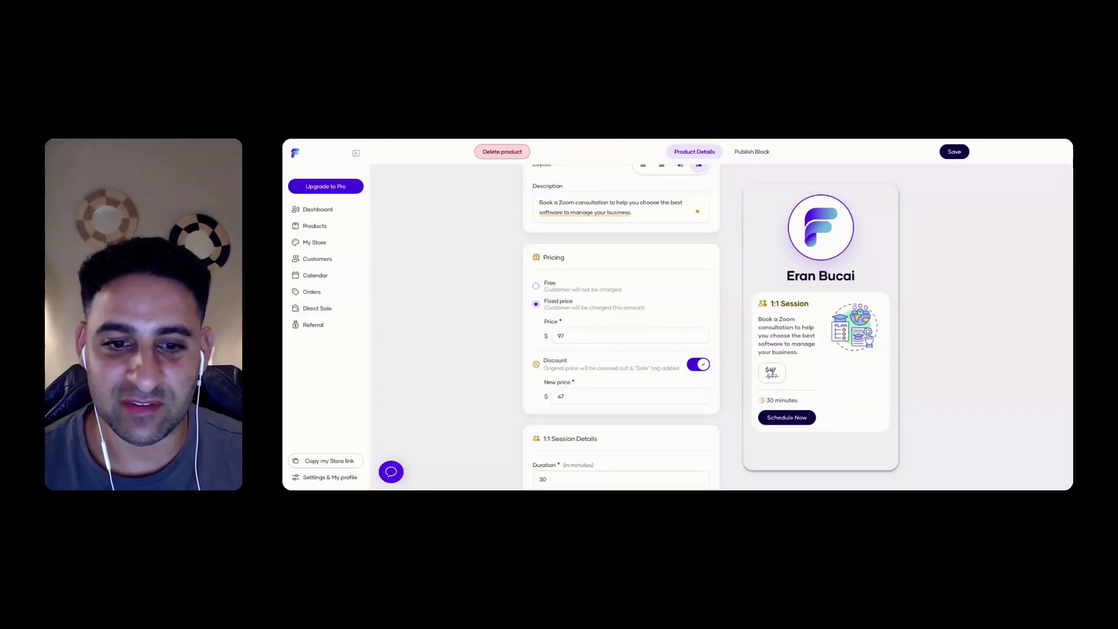
Review the 30-minute session duration and the session location options in Session Details
{"action": "scroll", "coordinate": [621, 350], "scroll_direction": "down", "scroll_amount": 2}
{"action": "left_click", "coordinate": [548, 364]}
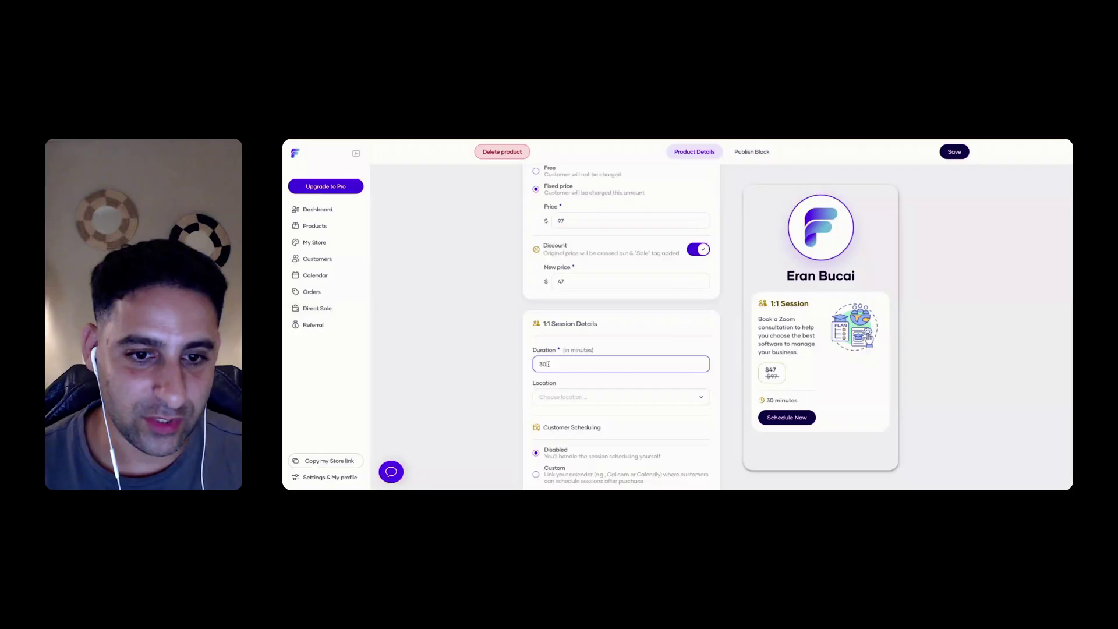
{"action": "left_click", "coordinate": [577, 398]}
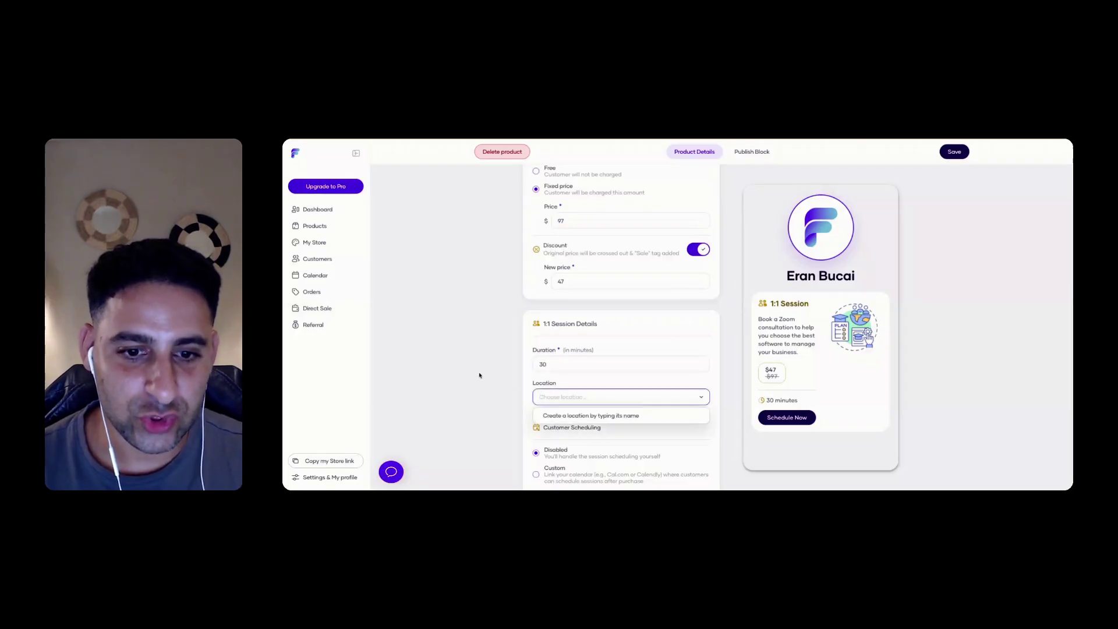
{"action": "scroll", "coordinate": [606, 415], "scroll_direction": "down", "scroll_amount": 2}
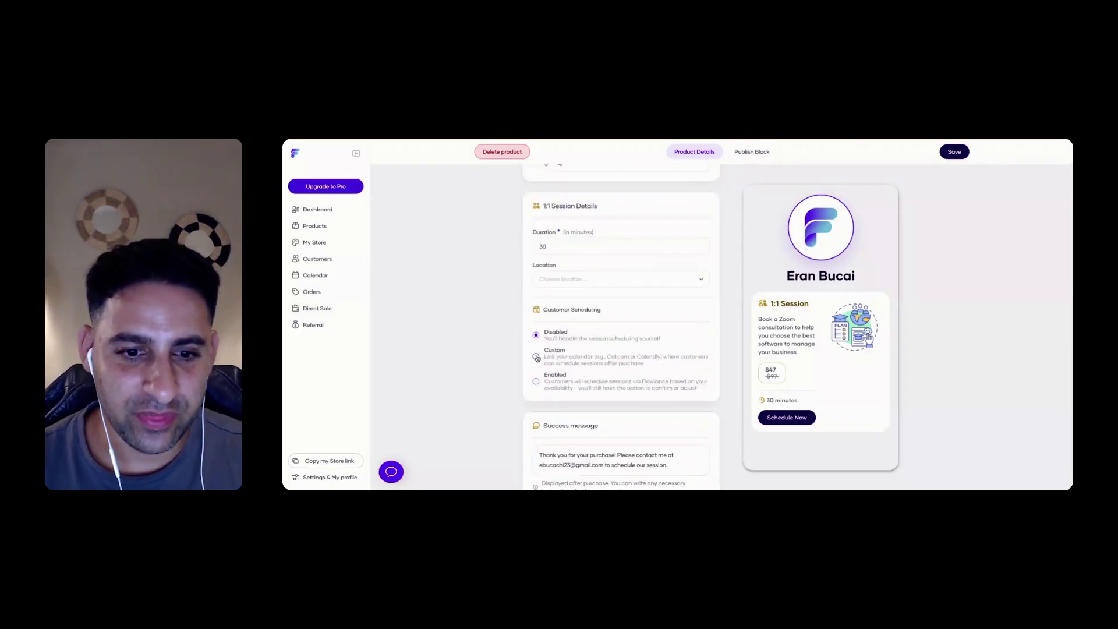
{"action": "scroll", "coordinate": [536, 359], "scroll_direction": "down", "scroll_amount": 1}
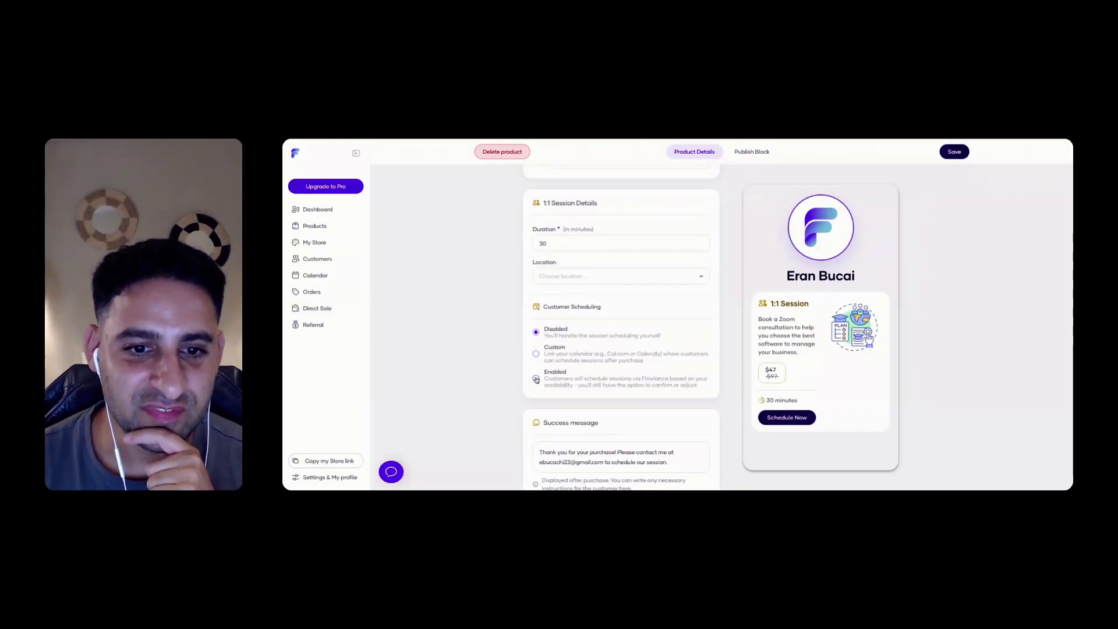
Enable customer scheduling and limit availability to Fridays, 12:30 PM–4:30 PM, clearing Monday–Thursday
{"action": "left_click", "coordinate": [537, 379]}
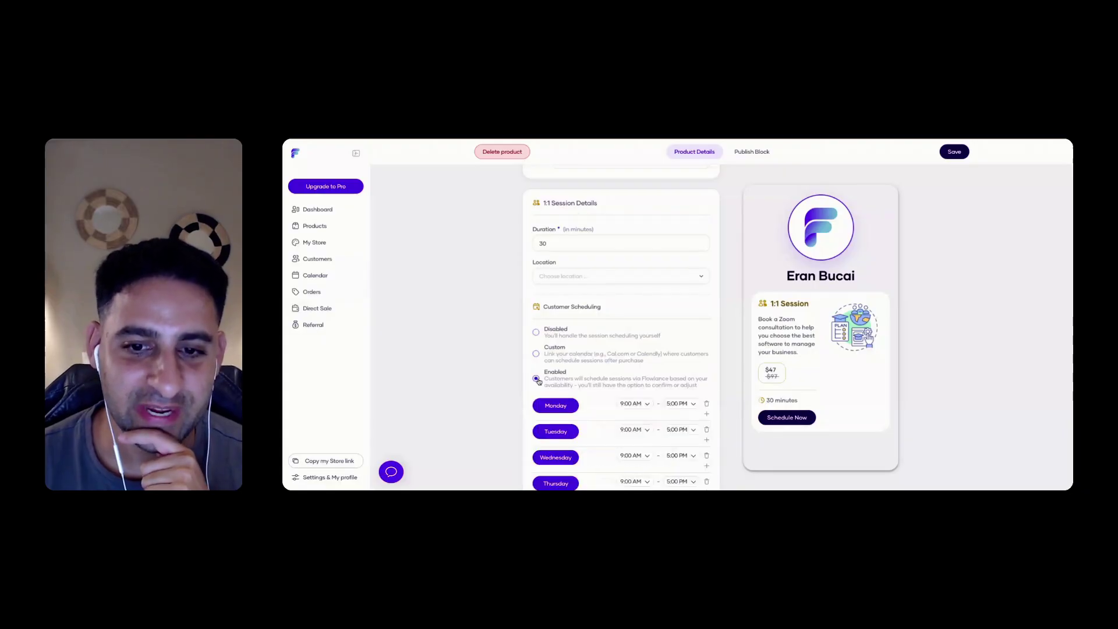
{"action": "scroll", "coordinate": [509, 372], "scroll_direction": "down", "scroll_amount": 4}
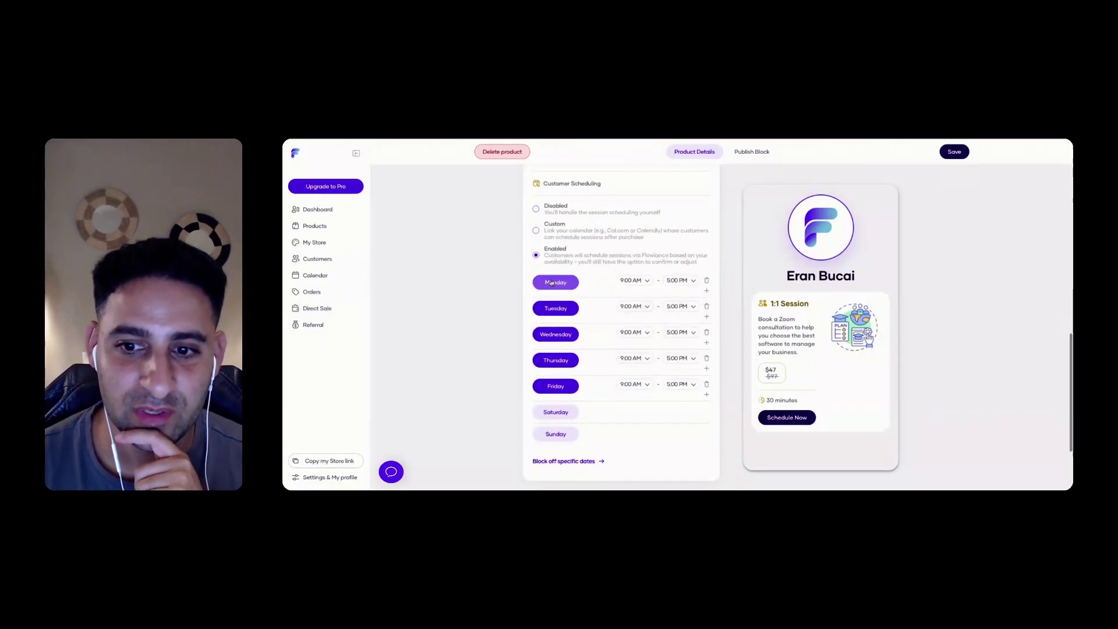
{"action": "left_click", "coordinate": [707, 282]}
{"action": "left_click", "coordinate": [707, 303]}
{"action": "left_click", "coordinate": [707, 324]}
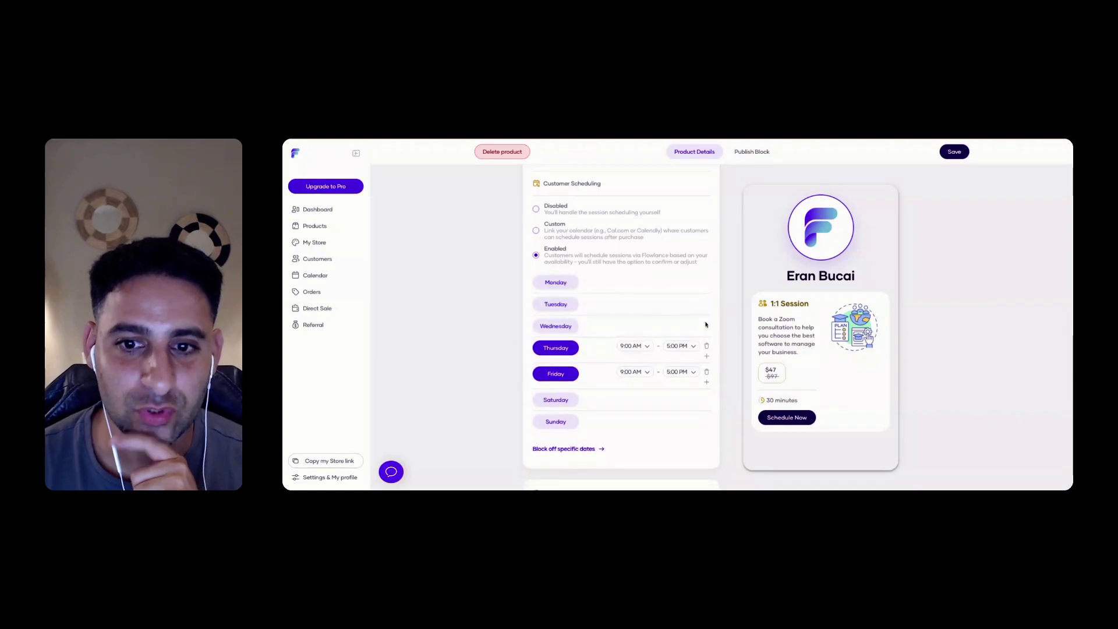
{"action": "left_click", "coordinate": [706, 346]}
{"action": "left_click", "coordinate": [647, 368]}
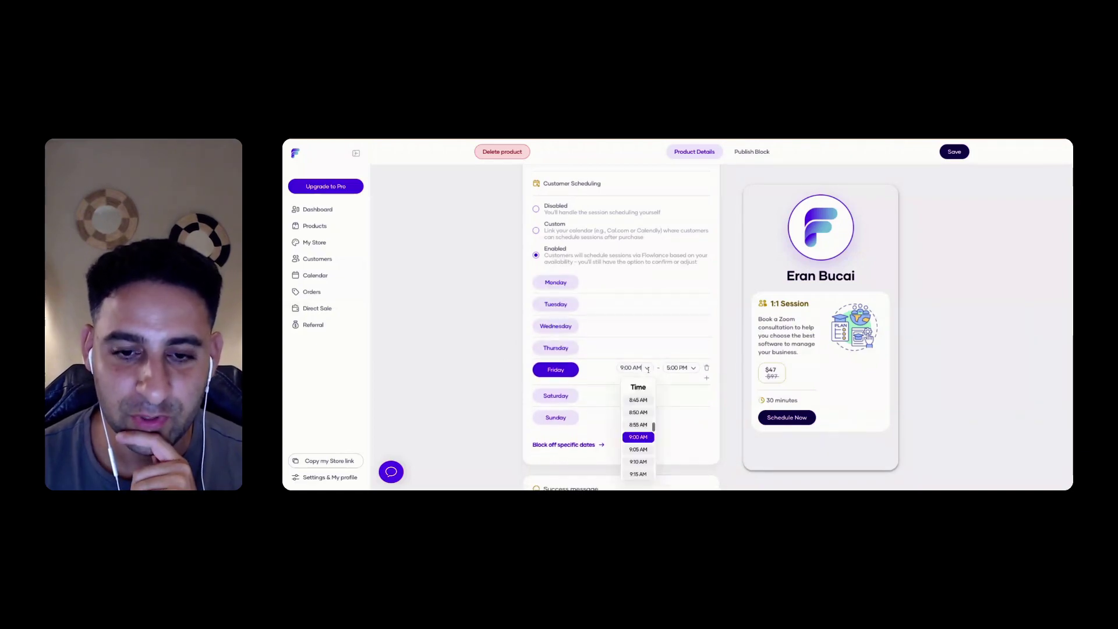
{"action": "scroll", "coordinate": [639, 428], "scroll_direction": "down", "scroll_amount": 10}
{"action": "left_click", "coordinate": [638, 431]}
{"action": "left_click", "coordinate": [691, 368]}
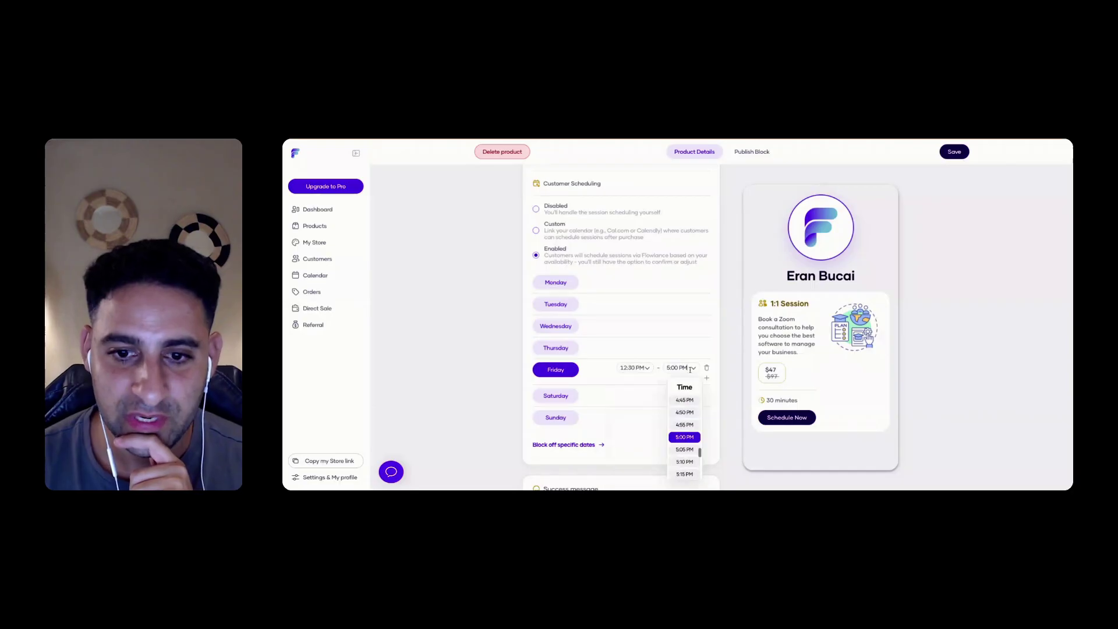
{"action": "scroll", "coordinate": [685, 413], "scroll_direction": "up", "scroll_amount": 3}
{"action": "left_click", "coordinate": [684, 408]}
{"action": "scroll", "coordinate": [640, 417], "scroll_direction": "down", "scroll_amount": 2}
Rewrite the success message without the contact e-mail sentence, starting 'Looking forwa'
{"action": "mouse_move", "coordinate": [624, 421]}
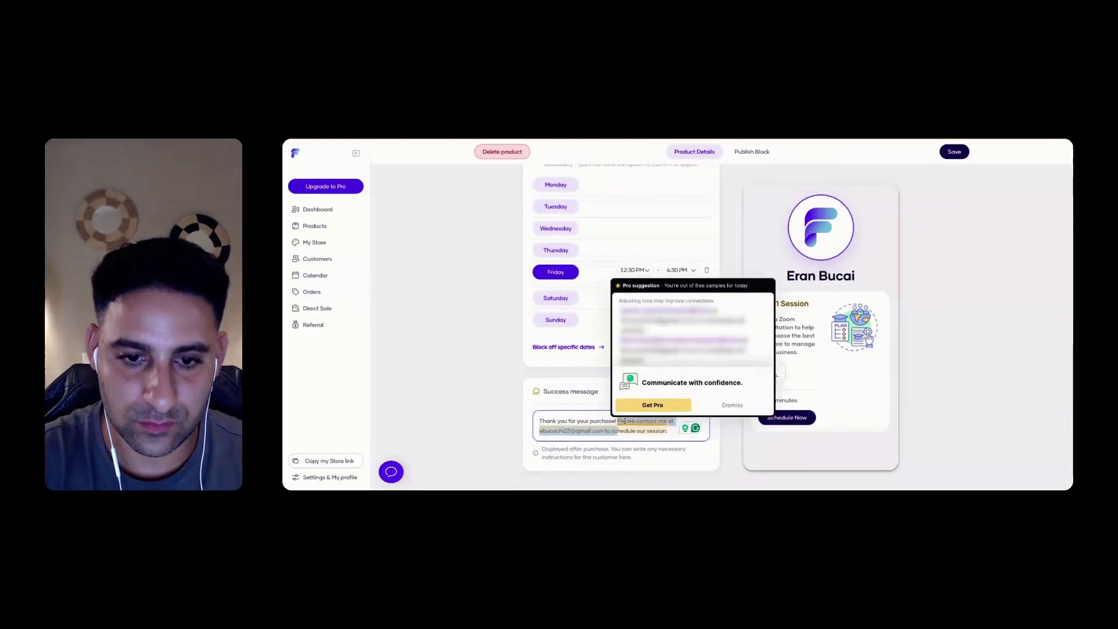
{"action": "key", "text": "BackSpace"}
{"action": "type", "text": "Looking forward"}
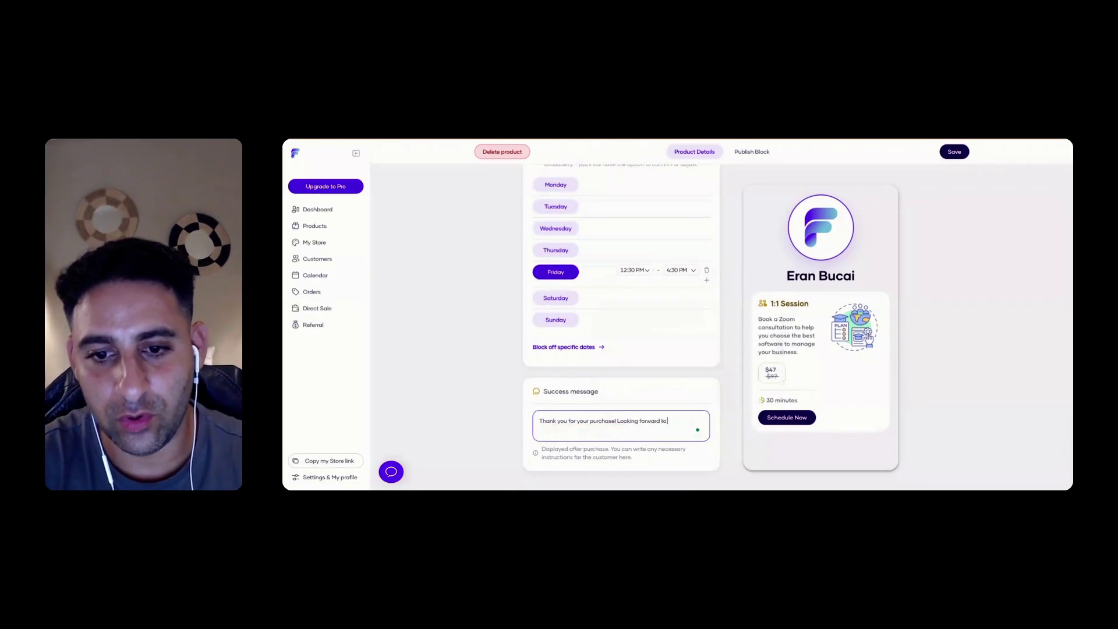
{"action": "scroll", "coordinate": [539, 303], "scroll_direction": "up", "scroll_amount": 5}
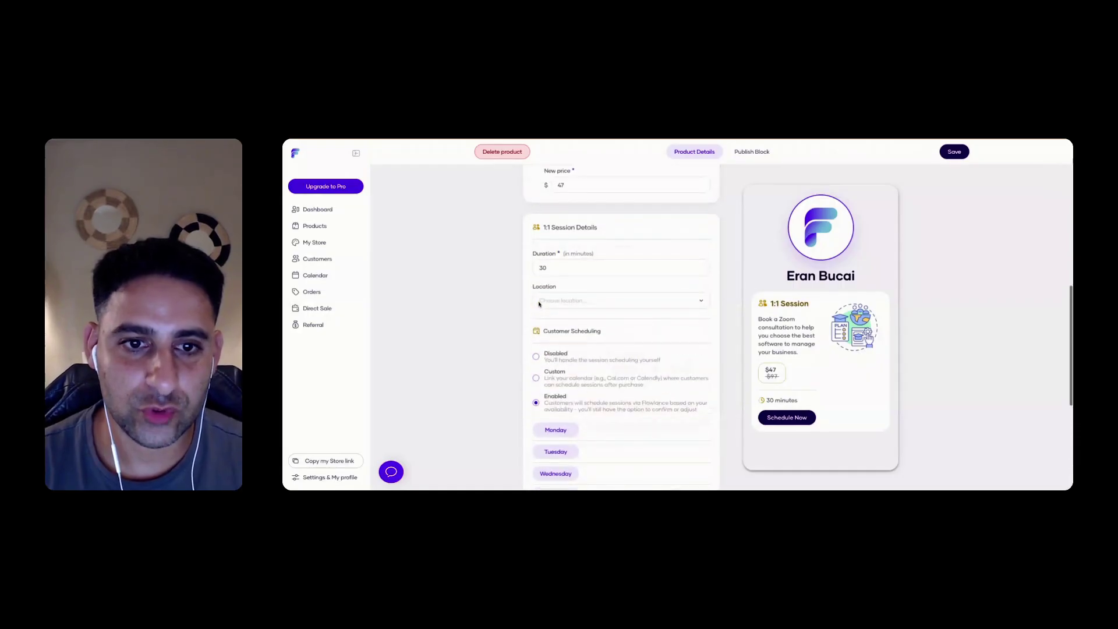
Start a new session location and try Custom among the location types
{"action": "left_click", "coordinate": [540, 303]}
{"action": "left_click", "coordinate": [629, 324]}
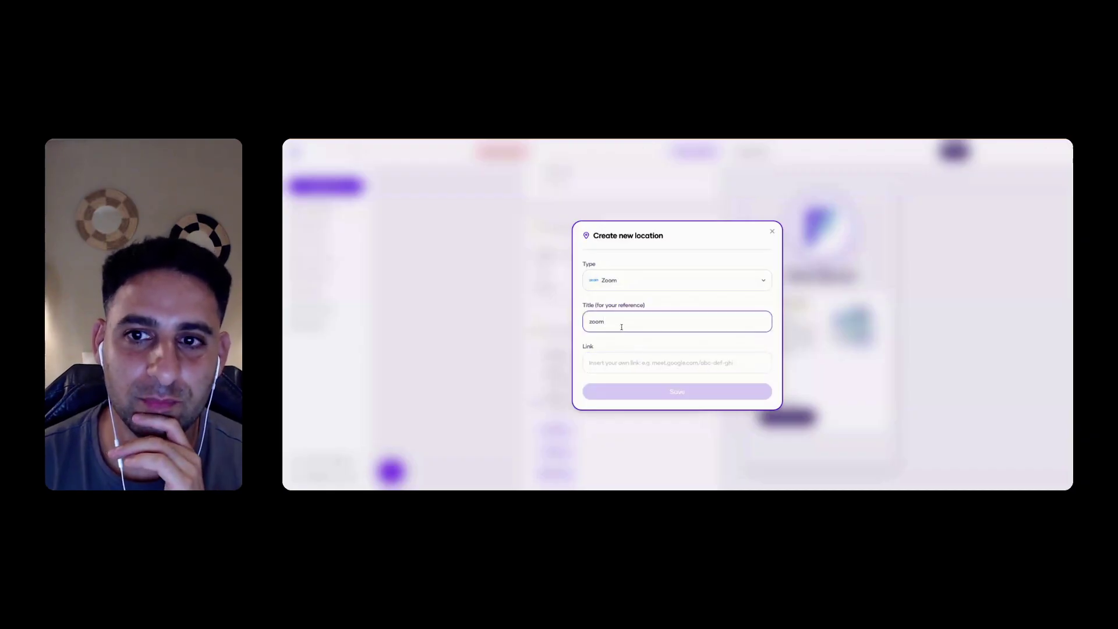
{"action": "left_click", "coordinate": [760, 283]}
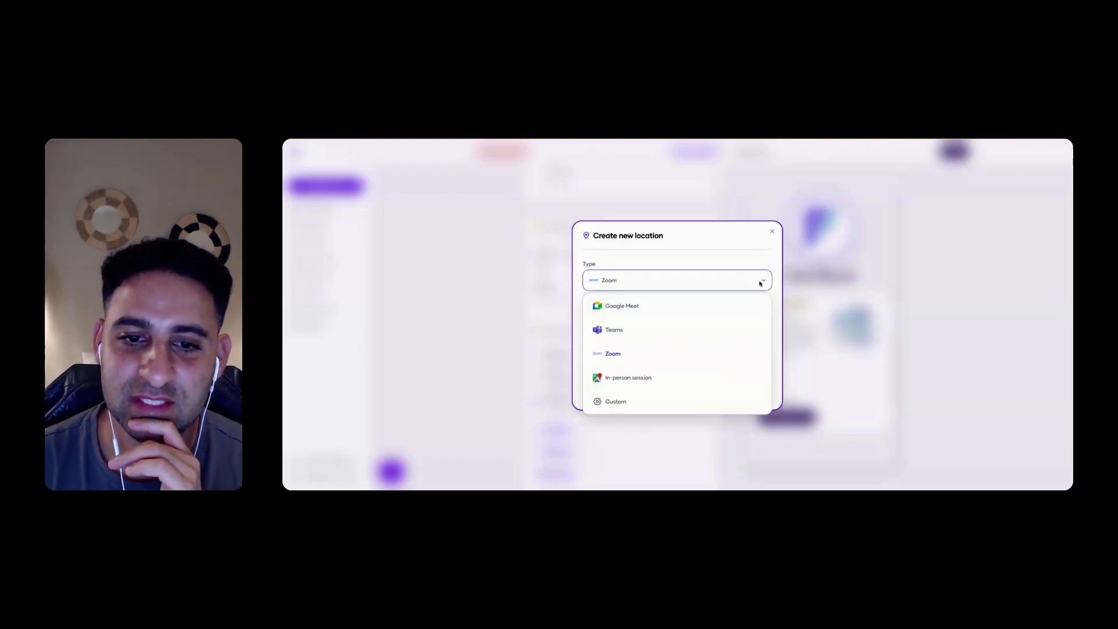
{"action": "left_click", "coordinate": [615, 401]}
{"action": "left_click", "coordinate": [664, 258]}
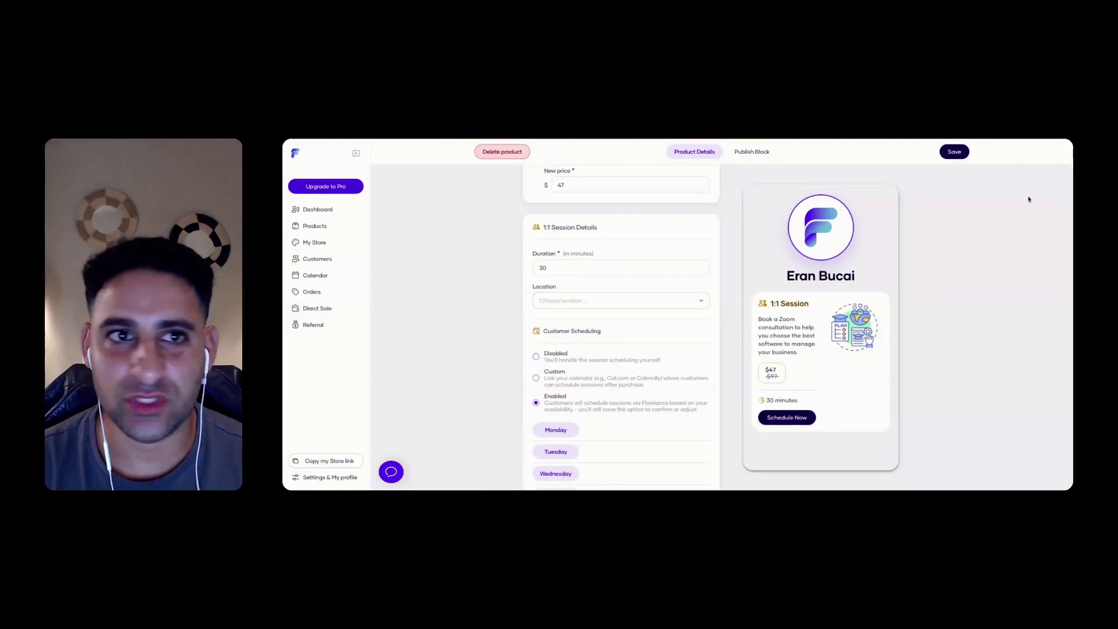
Abandon the new location and scroll back down to the Customer Scheduling hours
{"action": "scroll", "coordinate": [442, 323], "scroll_direction": "down", "scroll_amount": 1}
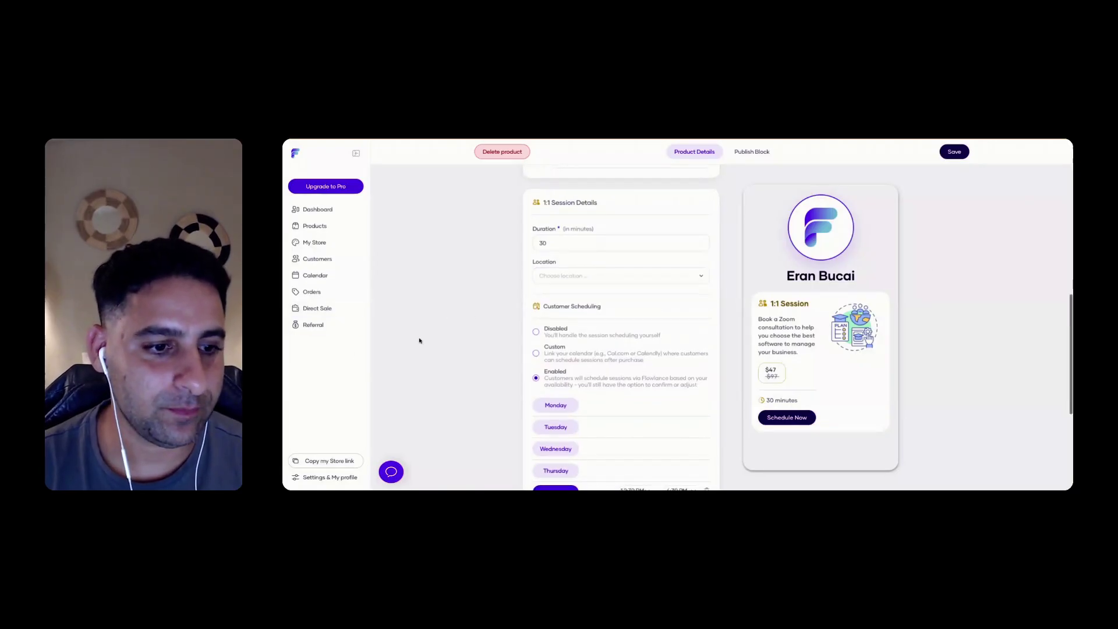
{"action": "left_click", "coordinate": [318, 479]}
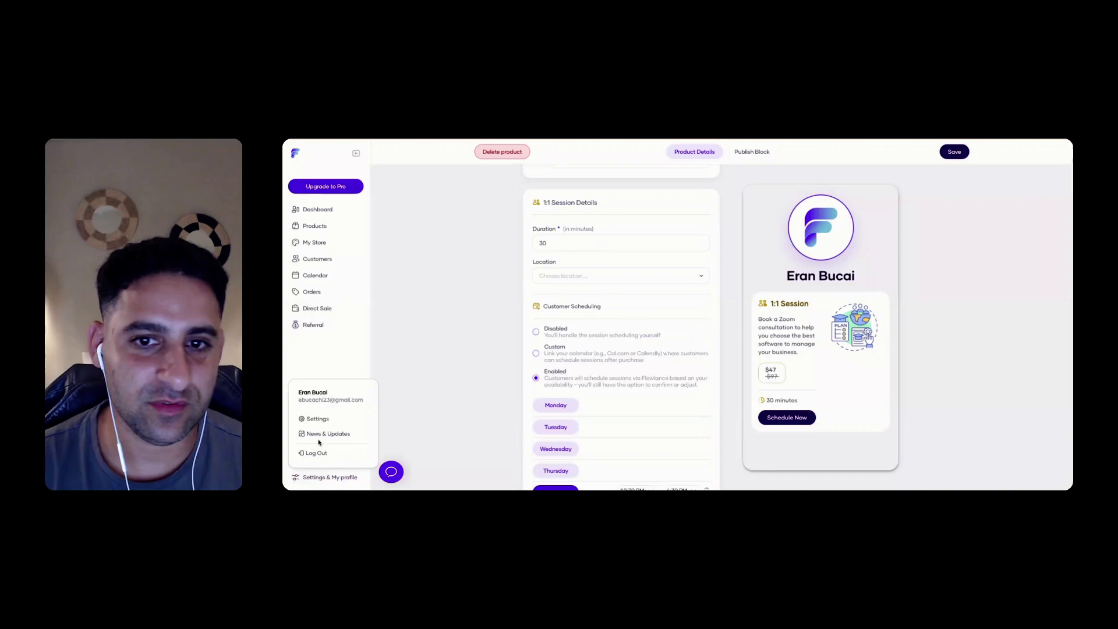
{"action": "left_click", "coordinate": [466, 377]}
{"action": "scroll", "coordinate": [474, 387], "scroll_direction": "down", "scroll_amount": 5}
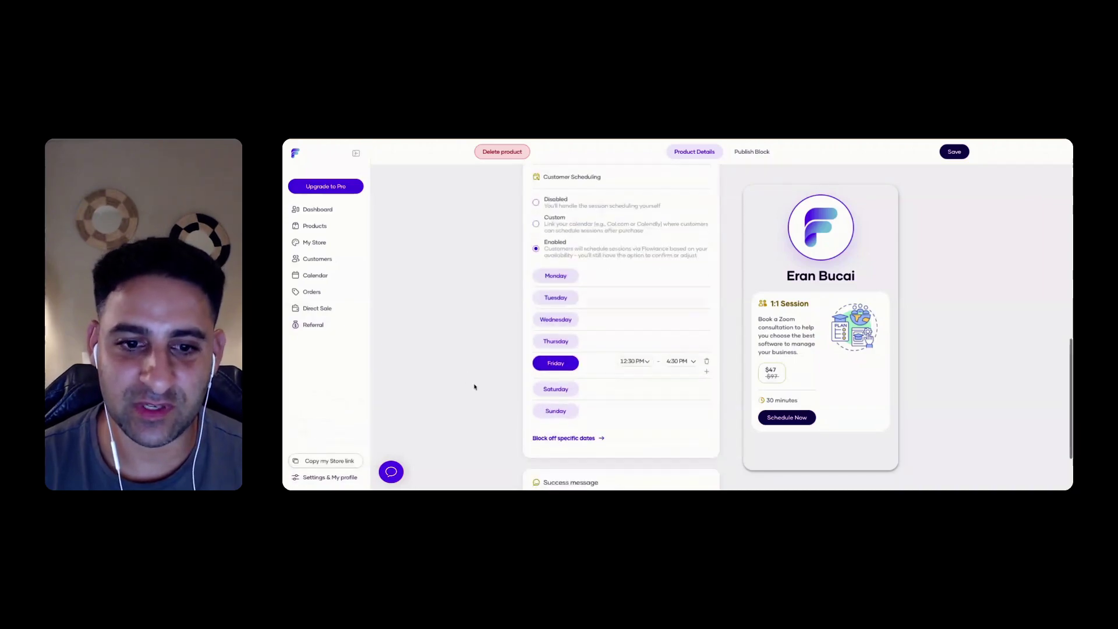
Save the 1:1 Session, copy its link, and preview its booking page in another tab
{"action": "left_click", "coordinate": [955, 152]}
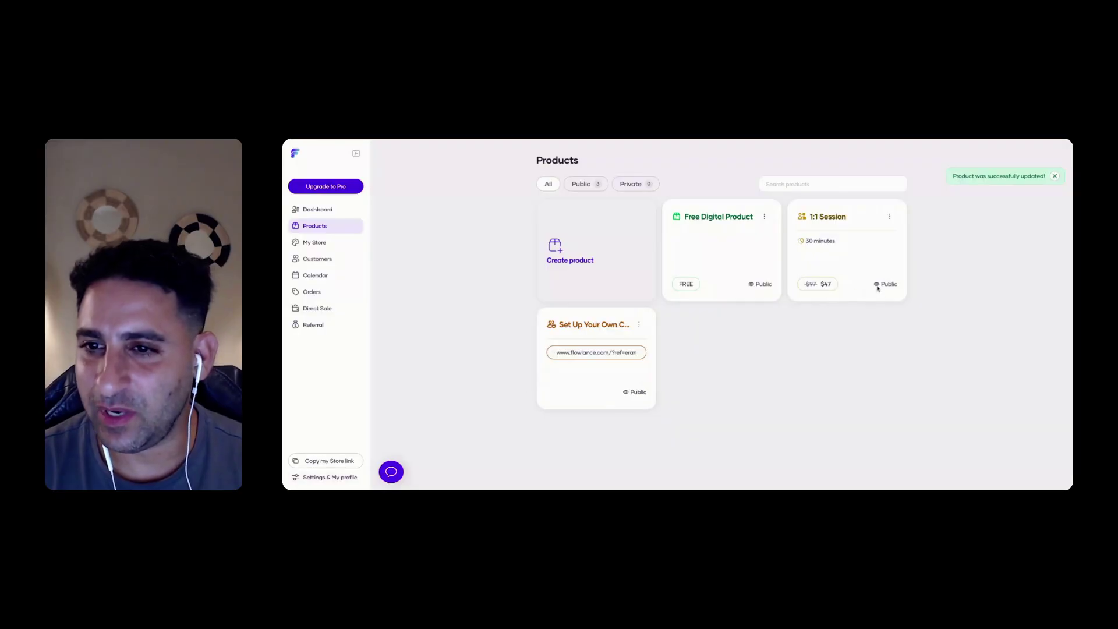
{"action": "left_click", "coordinate": [890, 216]}
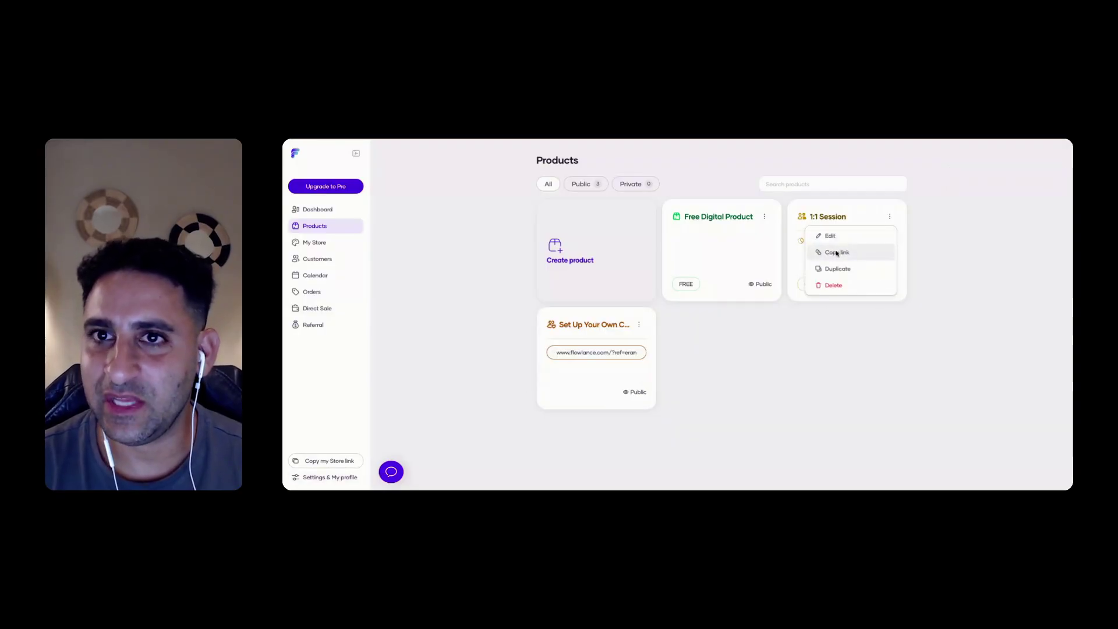
{"action": "left_click", "coordinate": [837, 253]}
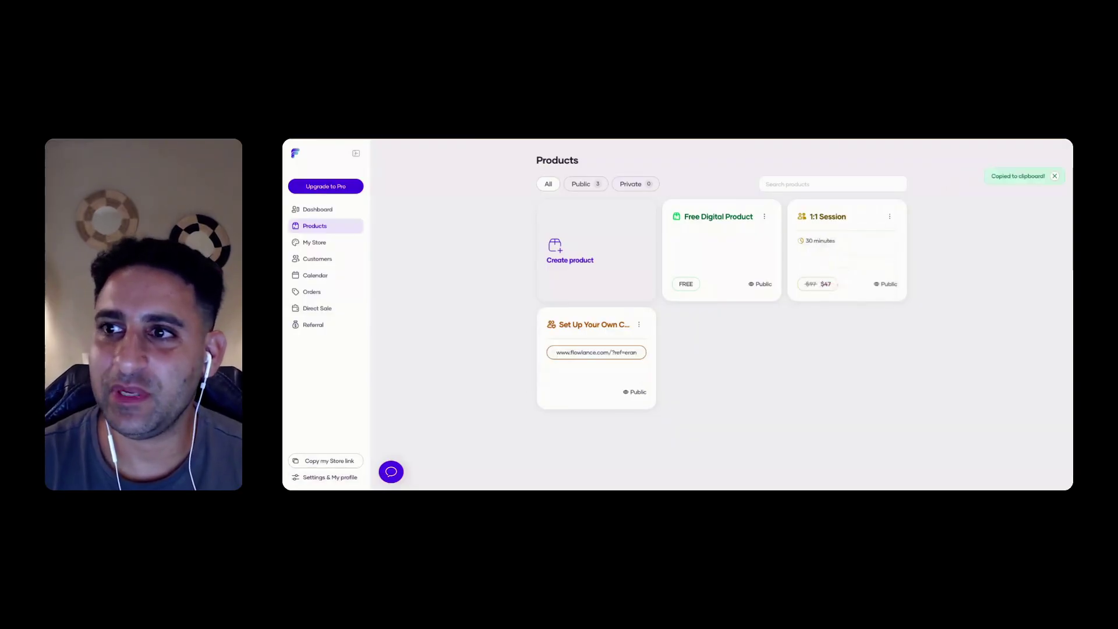
{"action": "key", "text": "ctrl+Tab"}
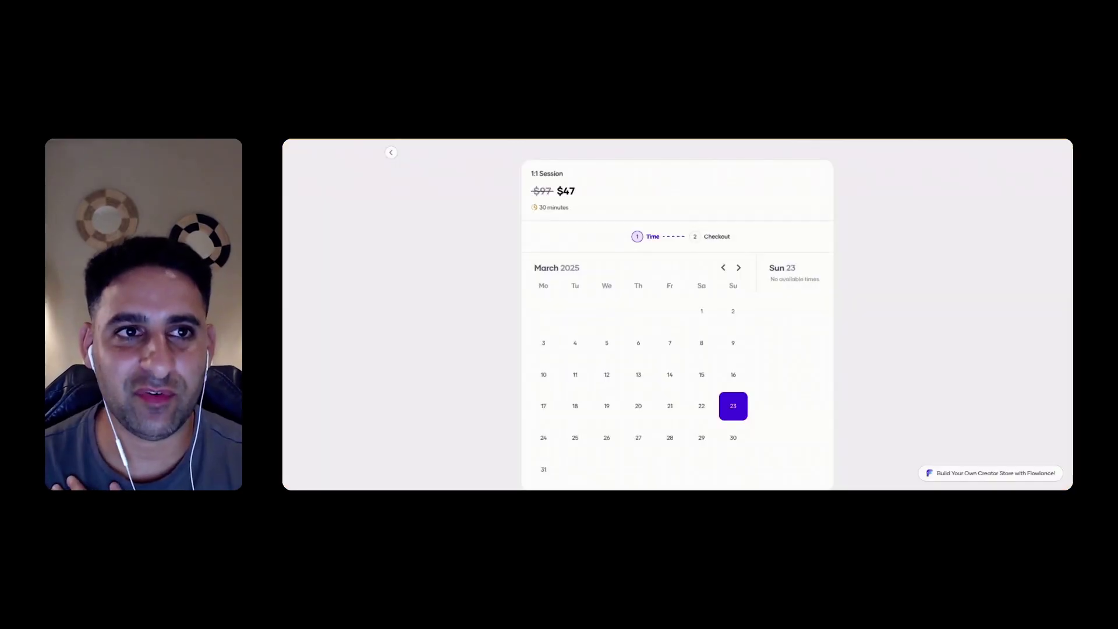
{"action": "scroll", "coordinate": [664, 346], "scroll_direction": "down", "scroll_amount": 1}
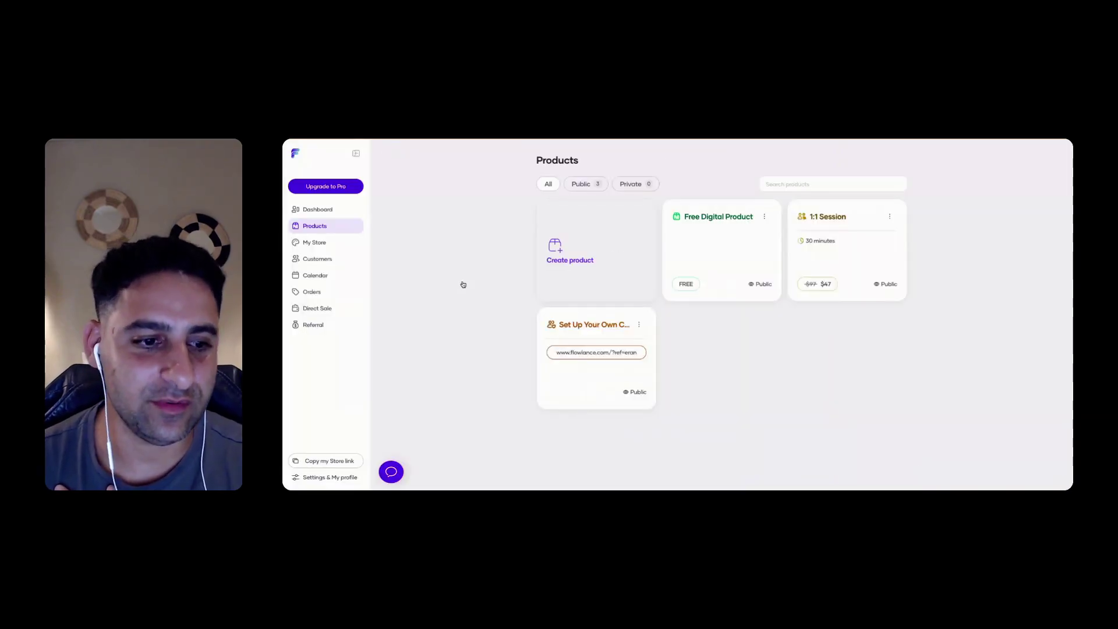
Open account Settings, browse My settings and Subscription, ending on the Payments tab
{"action": "left_click", "coordinate": [344, 479]}
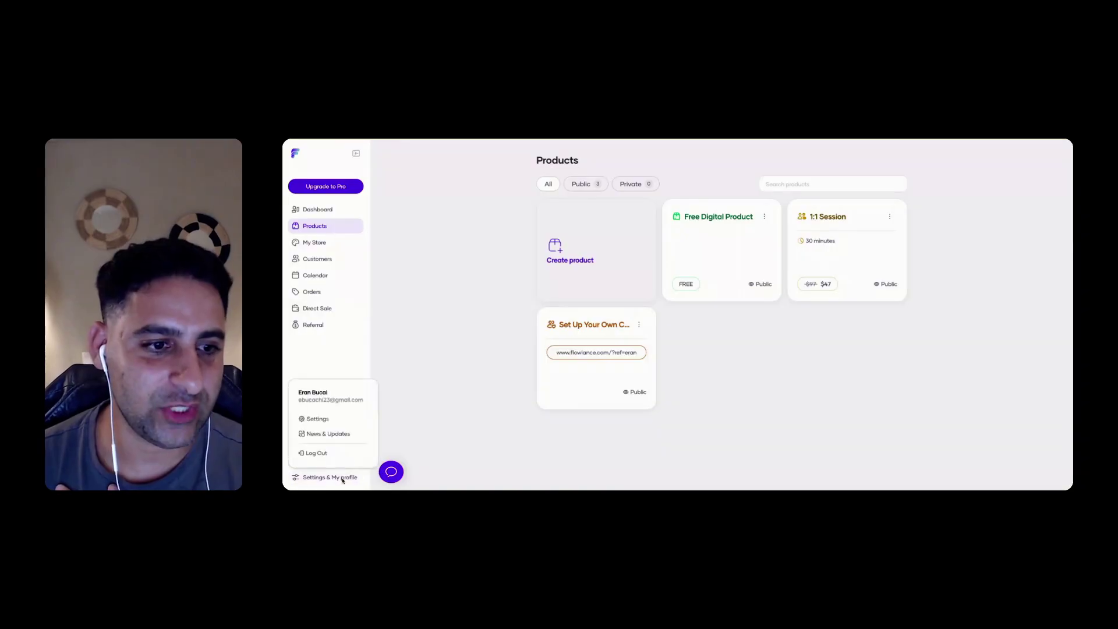
{"action": "left_click", "coordinate": [315, 418]}
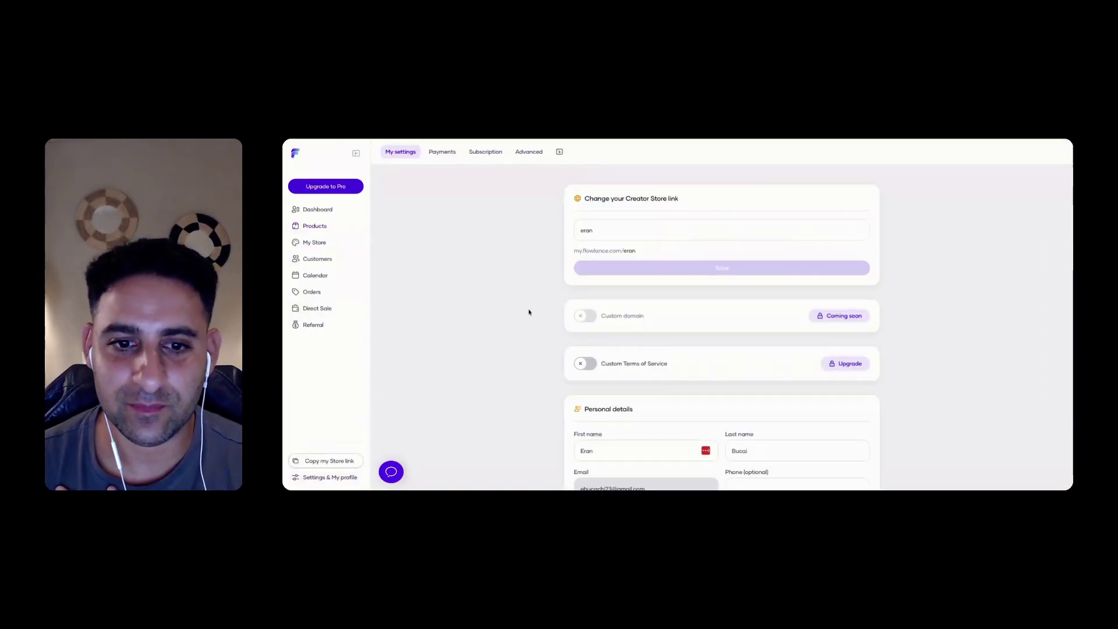
{"action": "scroll", "coordinate": [529, 312], "scroll_direction": "down", "scroll_amount": 4}
{"action": "scroll", "coordinate": [528, 312], "scroll_direction": "up", "scroll_amount": 4}
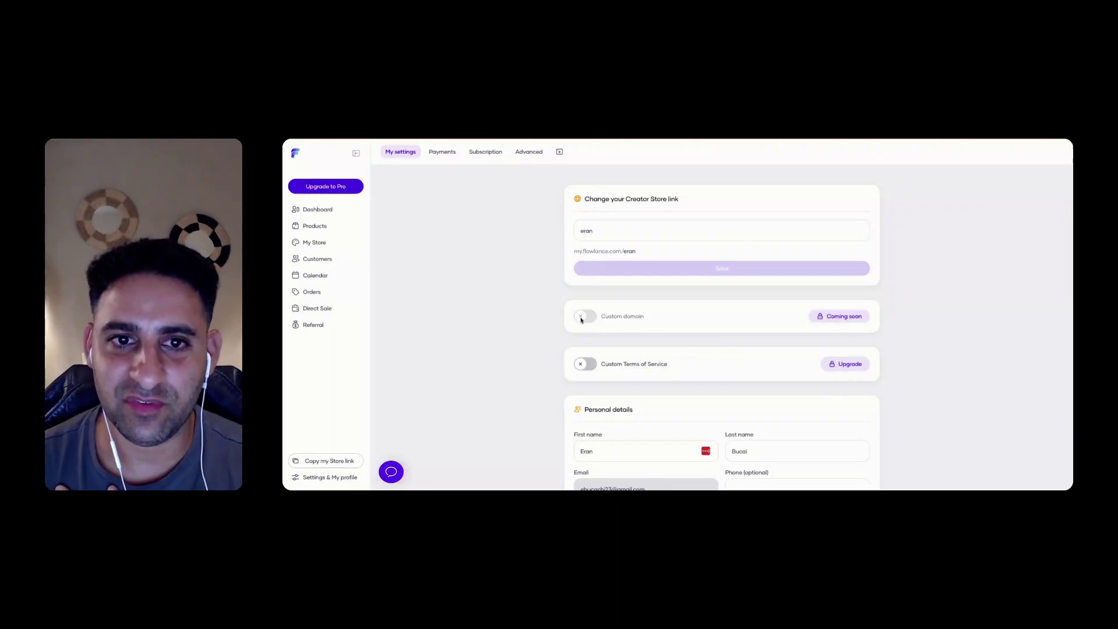
{"action": "scroll", "coordinate": [590, 319], "scroll_direction": "down", "scroll_amount": 8}
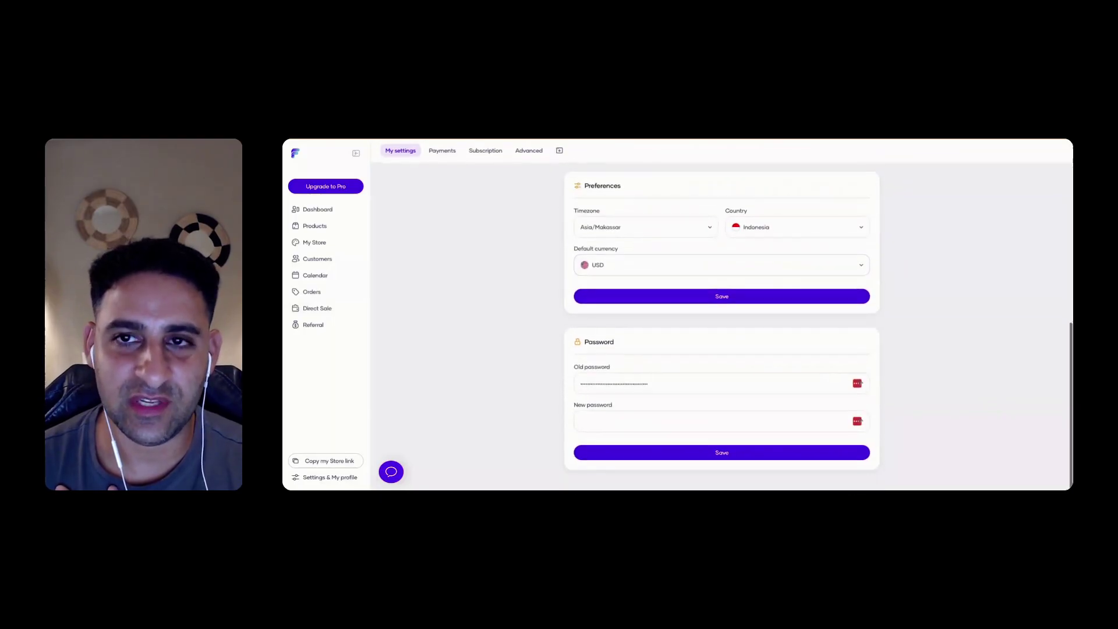
{"action": "left_click", "coordinate": [444, 152]}
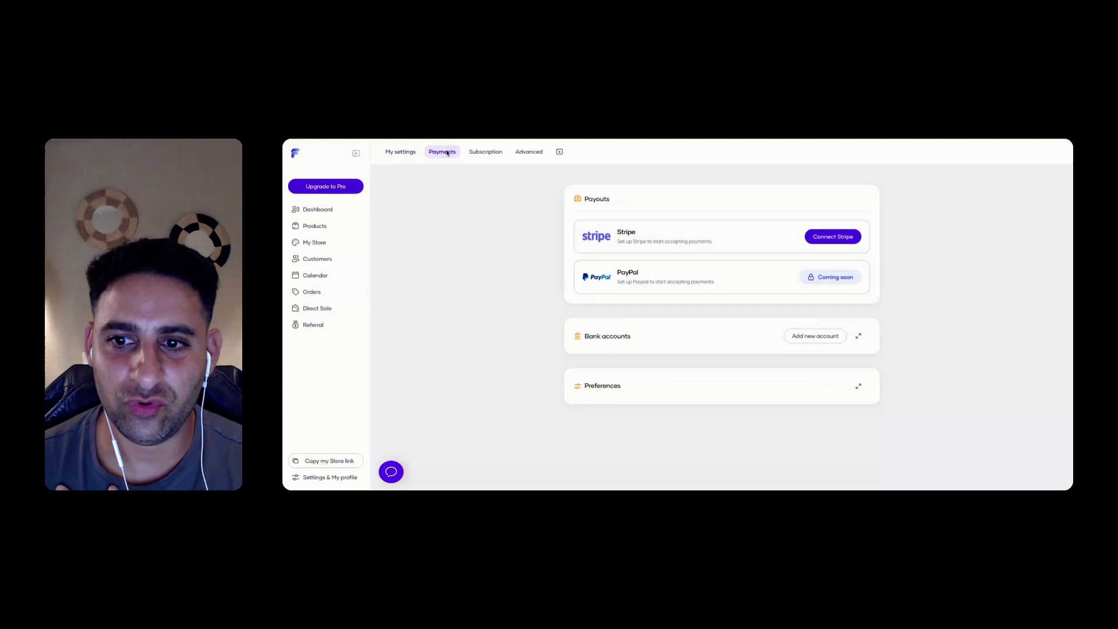
{"action": "left_click", "coordinate": [482, 152]}
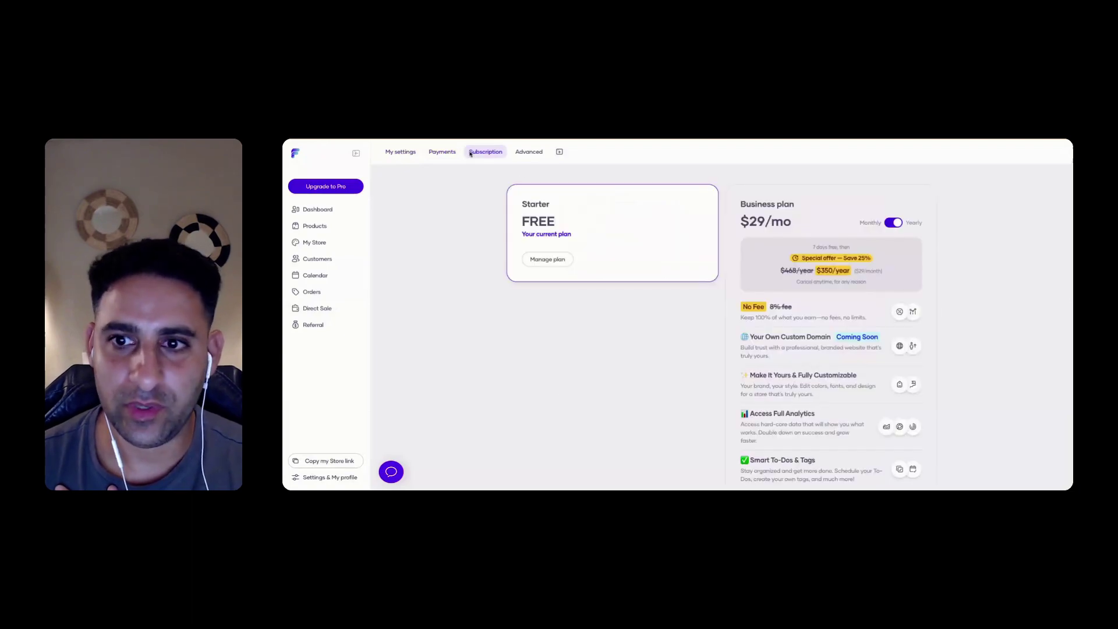
{"action": "left_click", "coordinate": [443, 152]}
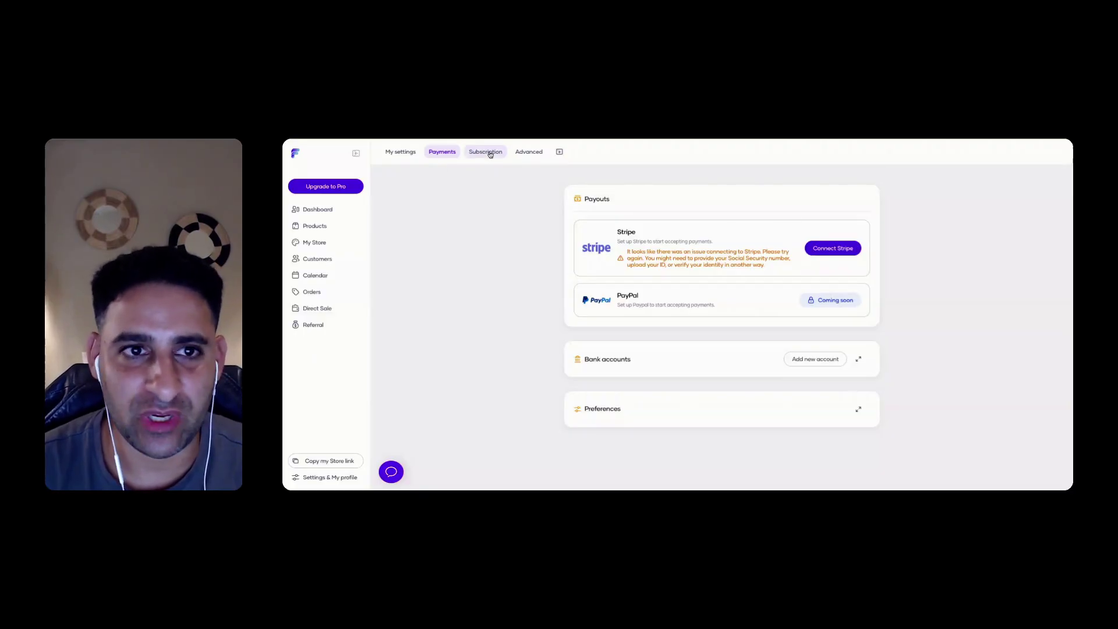
Create a Google Meet location on the Advanced tab with the pasted meeting link
{"action": "left_click", "coordinate": [490, 154]}
{"action": "left_click", "coordinate": [528, 151]}
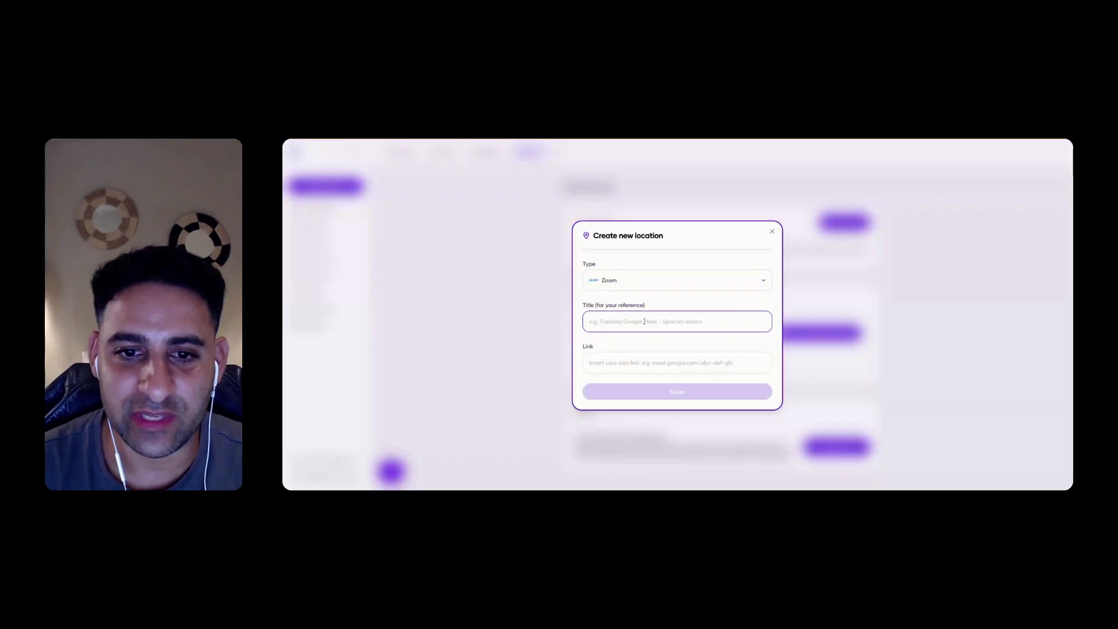
{"action": "type", "text": "Zoom"}
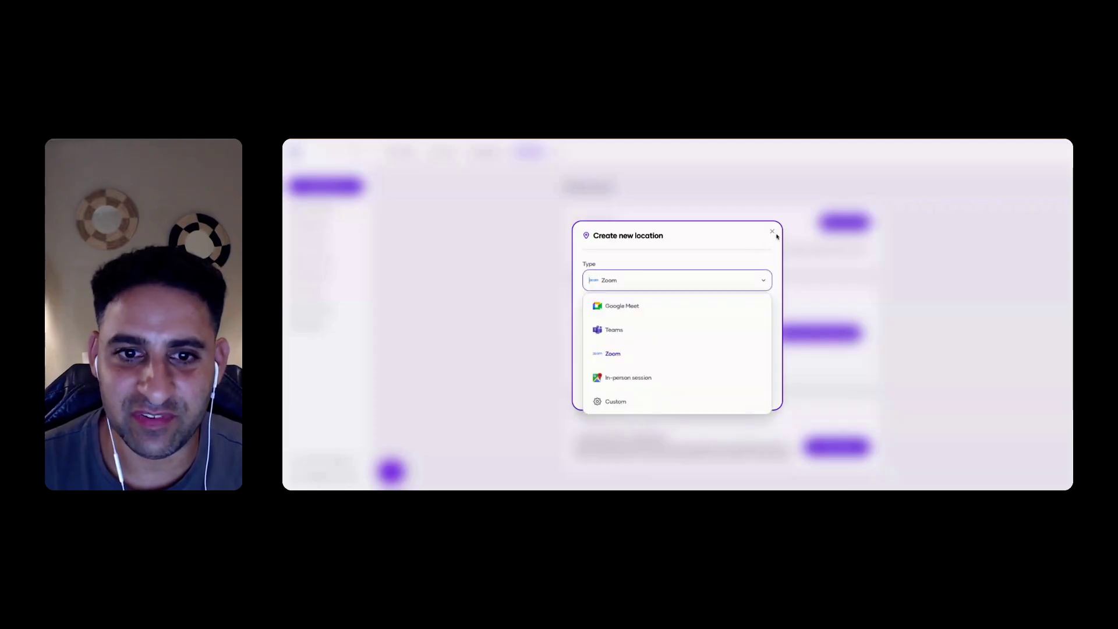
{"action": "left_click", "coordinate": [665, 305]}
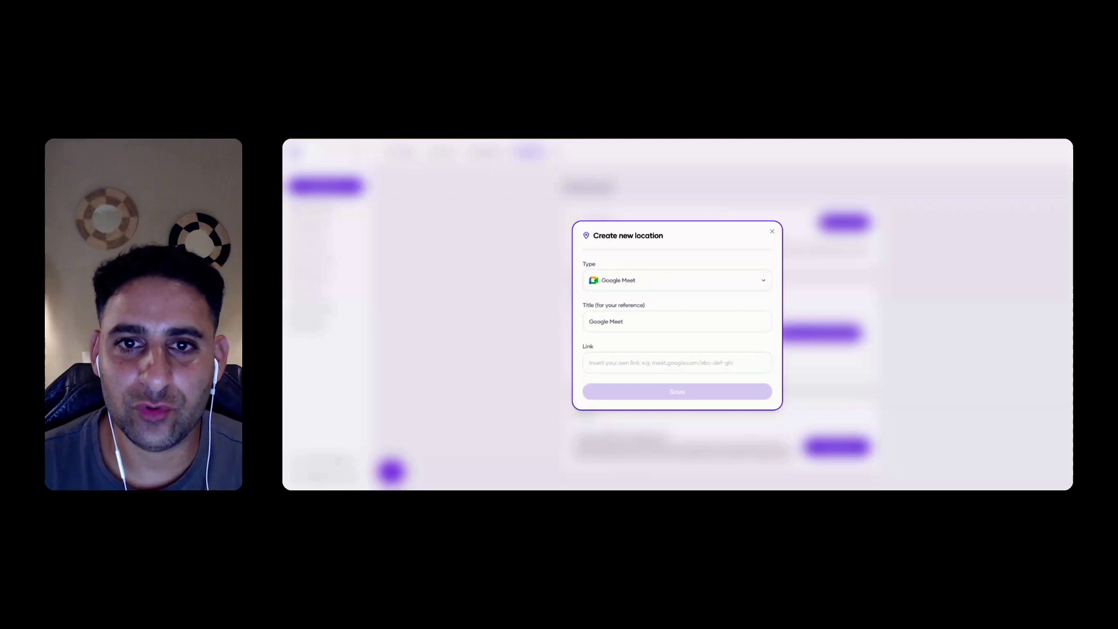
{"action": "left_click", "coordinate": [658, 362]}
{"action": "key", "text": "ctrl+v"}
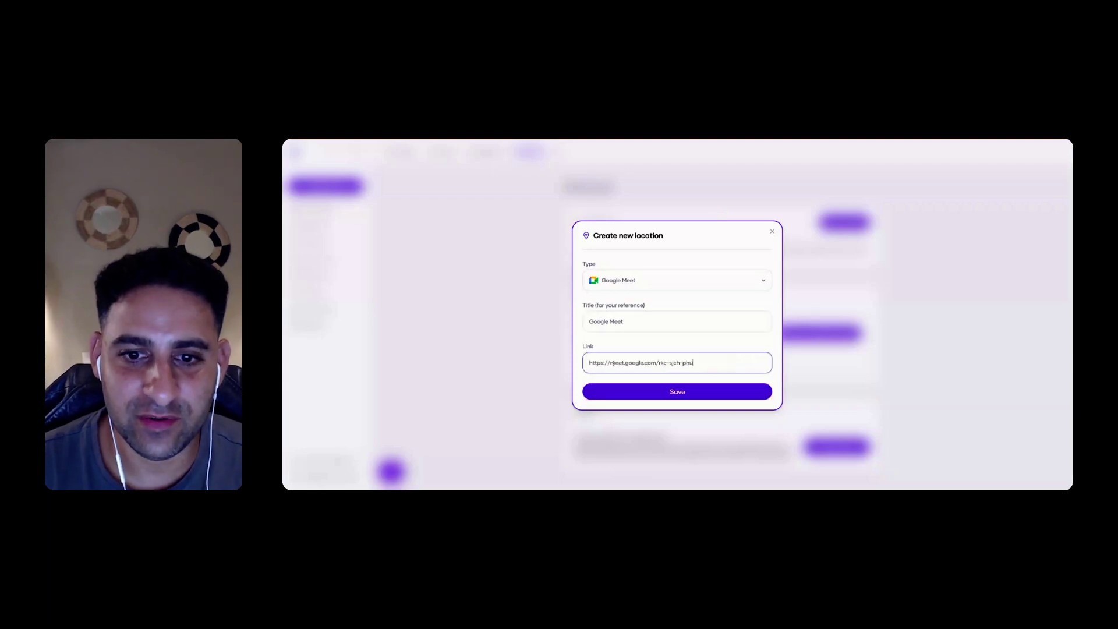
{"action": "left_click", "coordinate": [703, 392]}
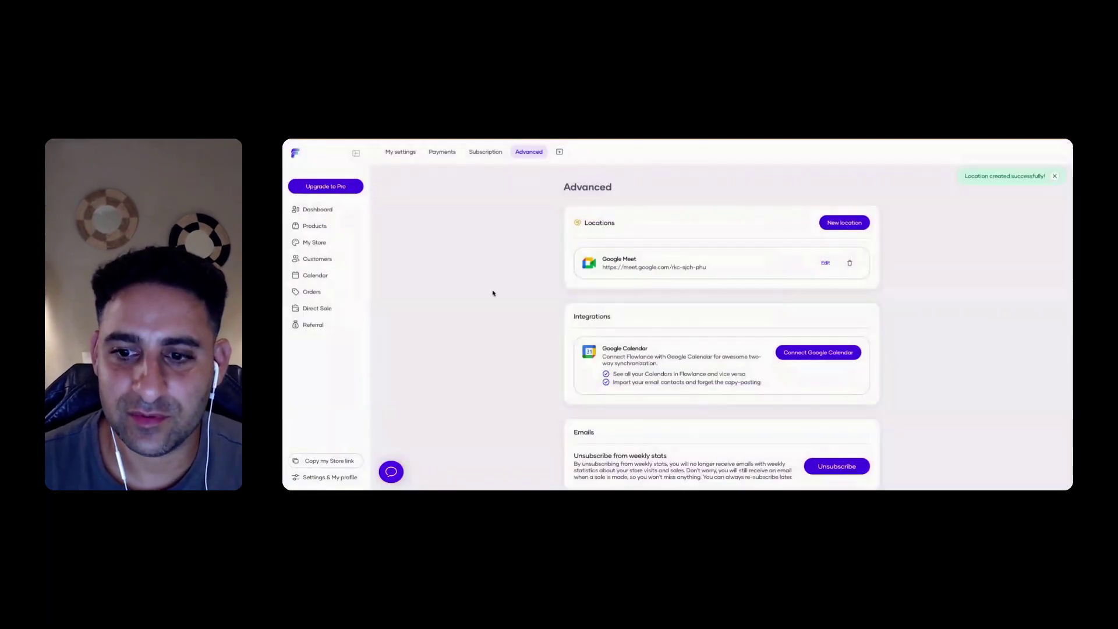
Edit the Google Meet location's title, adding 'Free co', and confirm the change
{"action": "scroll", "coordinate": [494, 289], "scroll_direction": "down", "scroll_amount": 1}
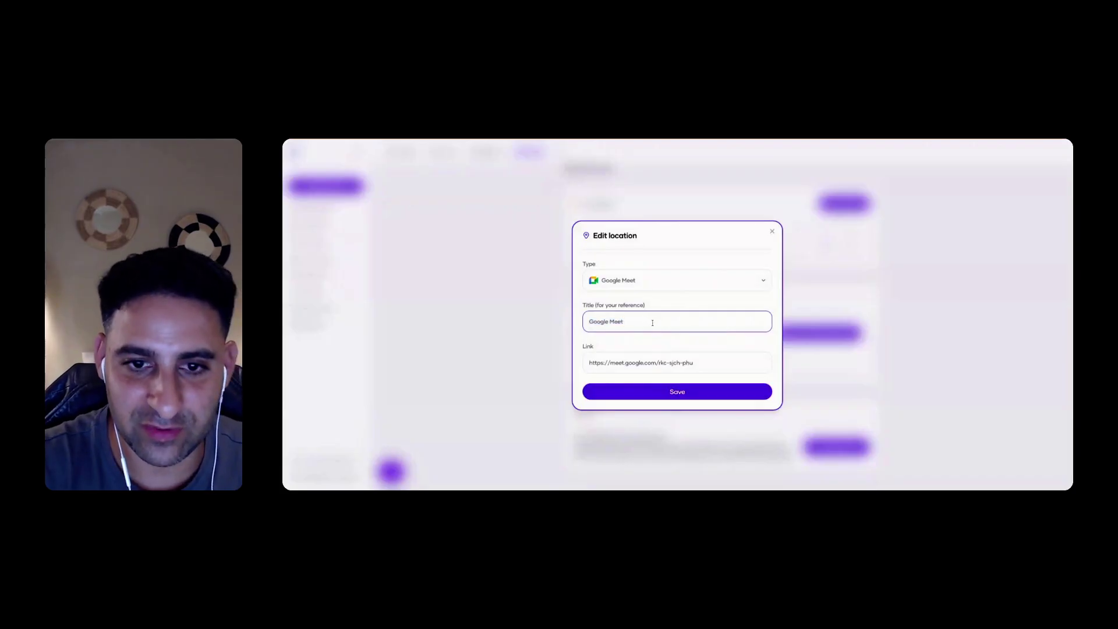
{"action": "type", "text": "Free co"}
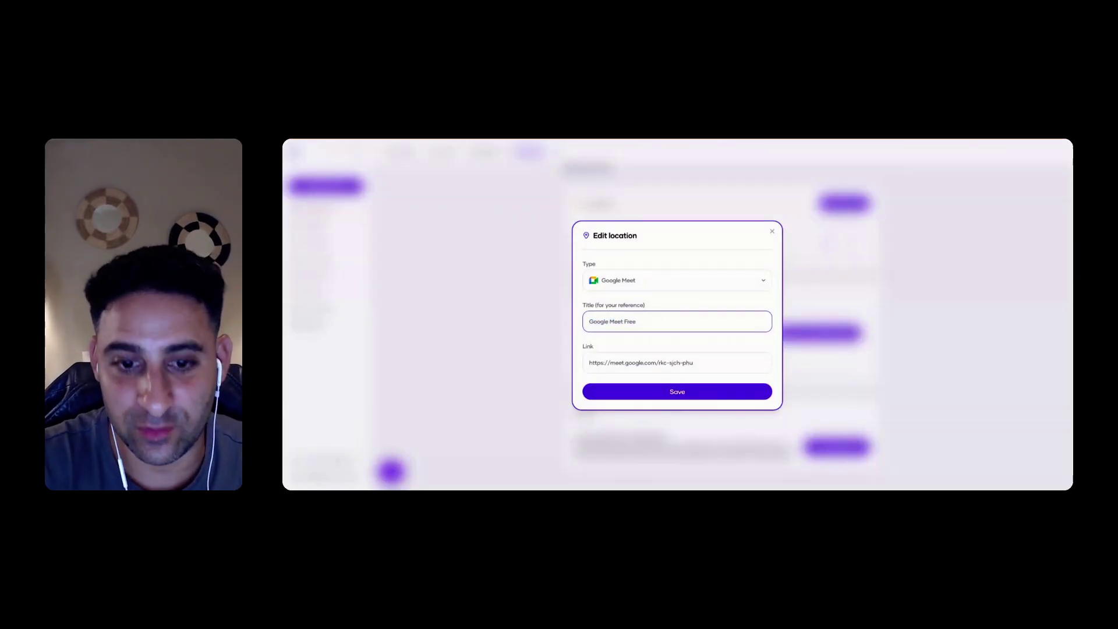
{"action": "key", "text": "Return"}
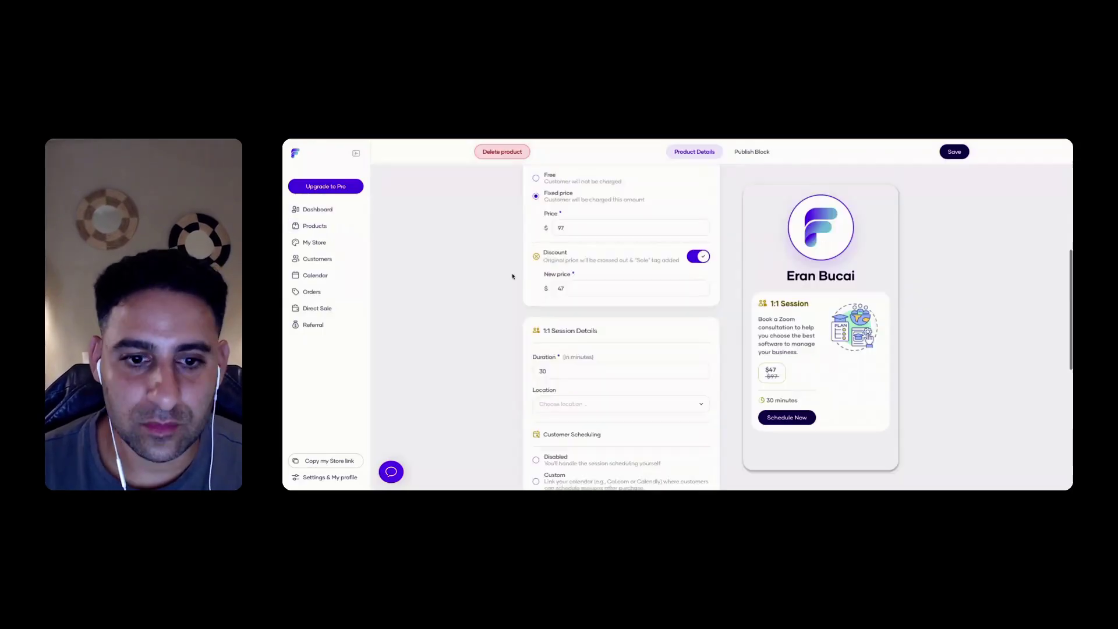
Toggle the 1:1 Session's visibility to hidden and back to Public
{"action": "scroll", "coordinate": [513, 276], "scroll_direction": "down", "scroll_amount": 10}
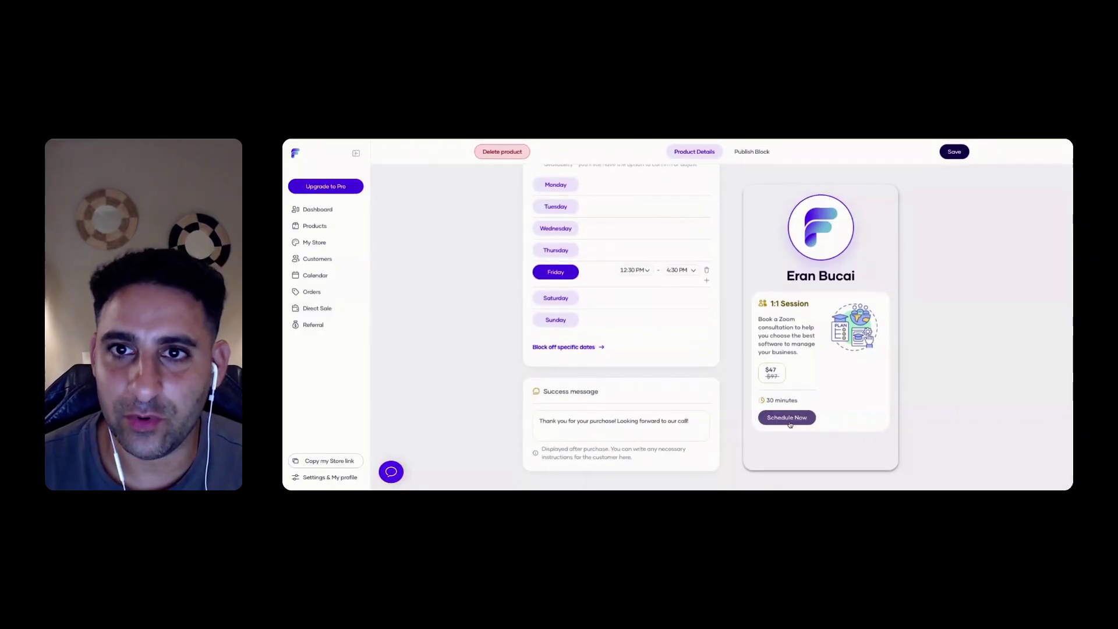
{"action": "left_click", "coordinate": [751, 153]}
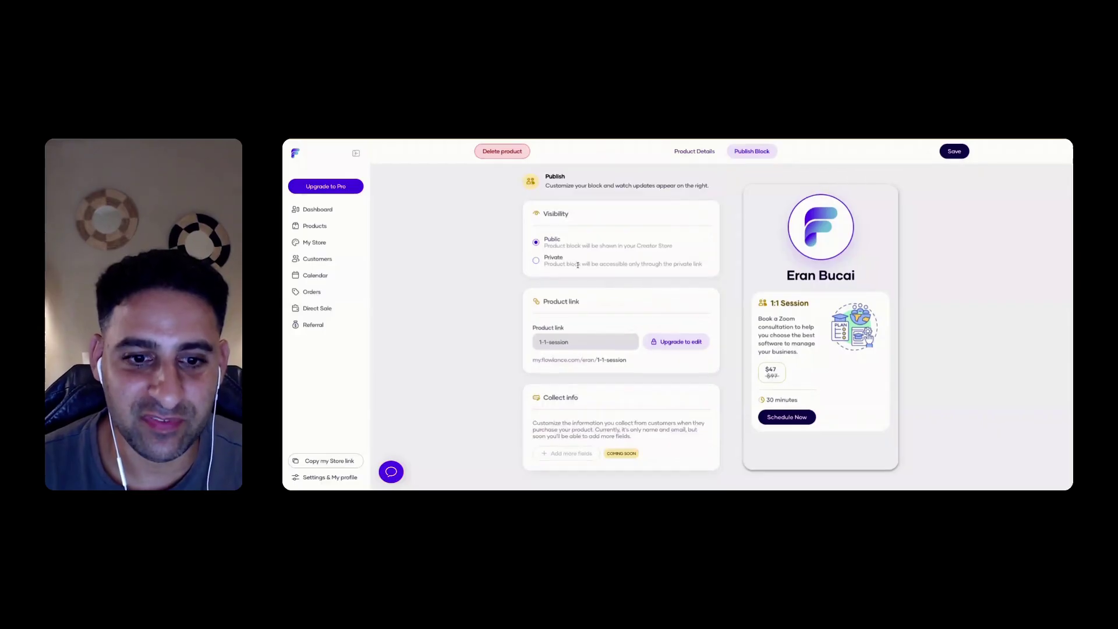
{"action": "left_click", "coordinate": [536, 261]}
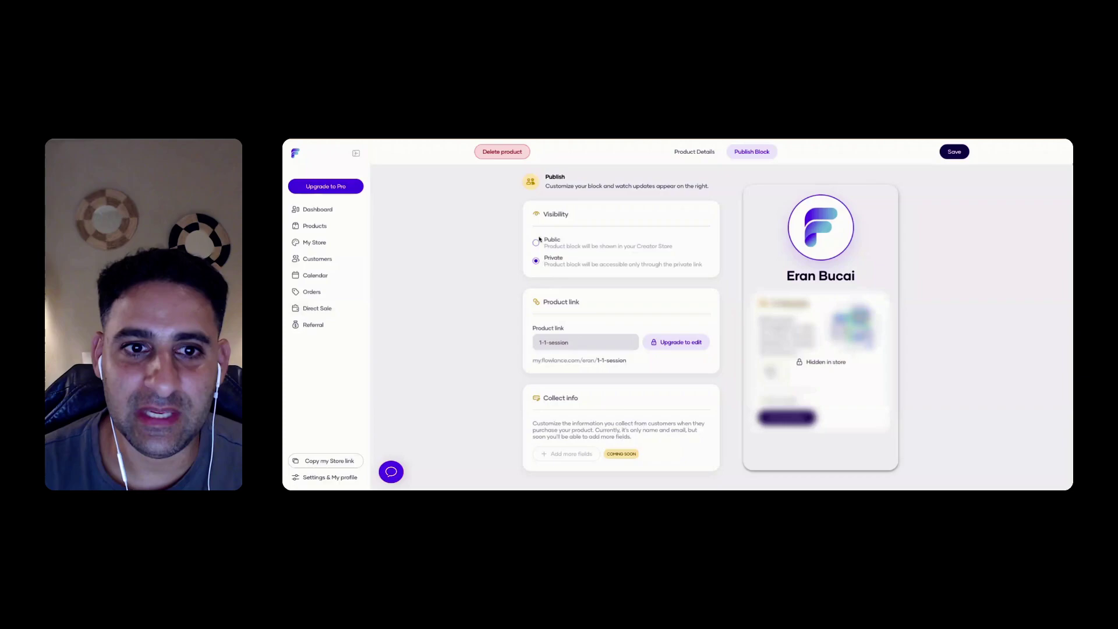
{"action": "left_click", "coordinate": [537, 243]}
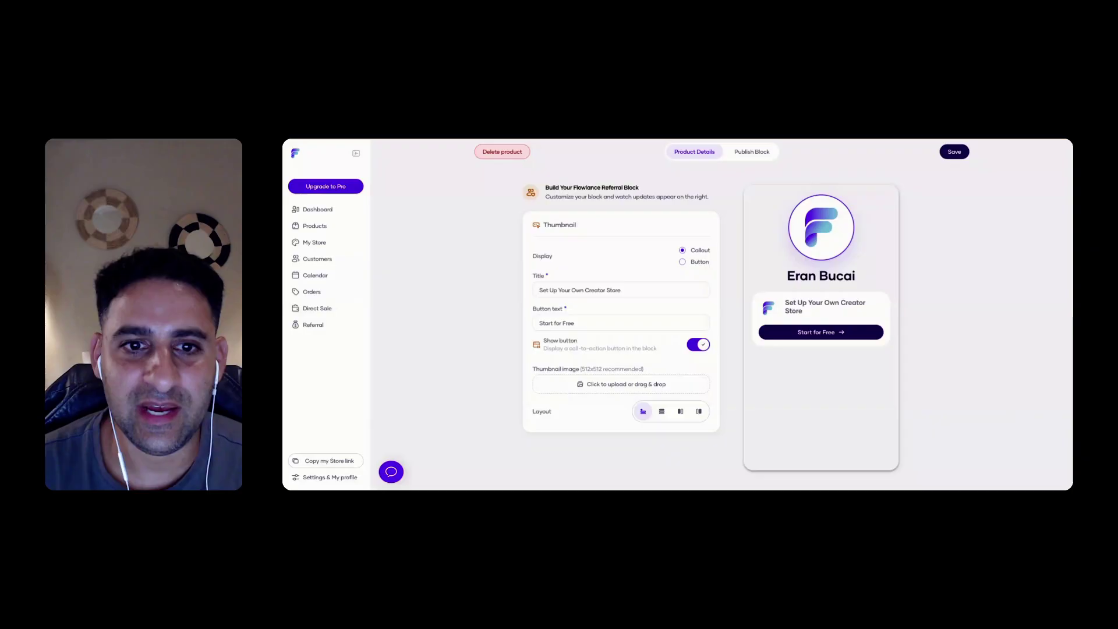
Try the layouts, choose the compact logo-and-title callout card, and keep Callout display
{"action": "left_click", "coordinate": [662, 411]}
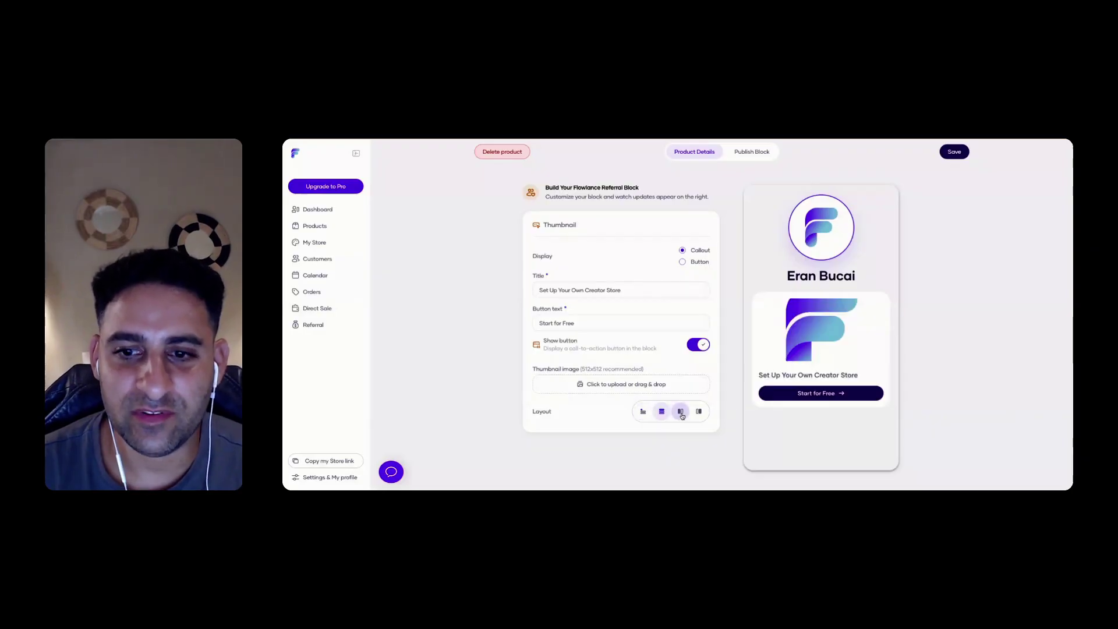
{"action": "left_click", "coordinate": [681, 411]}
{"action": "left_click", "coordinate": [699, 411]}
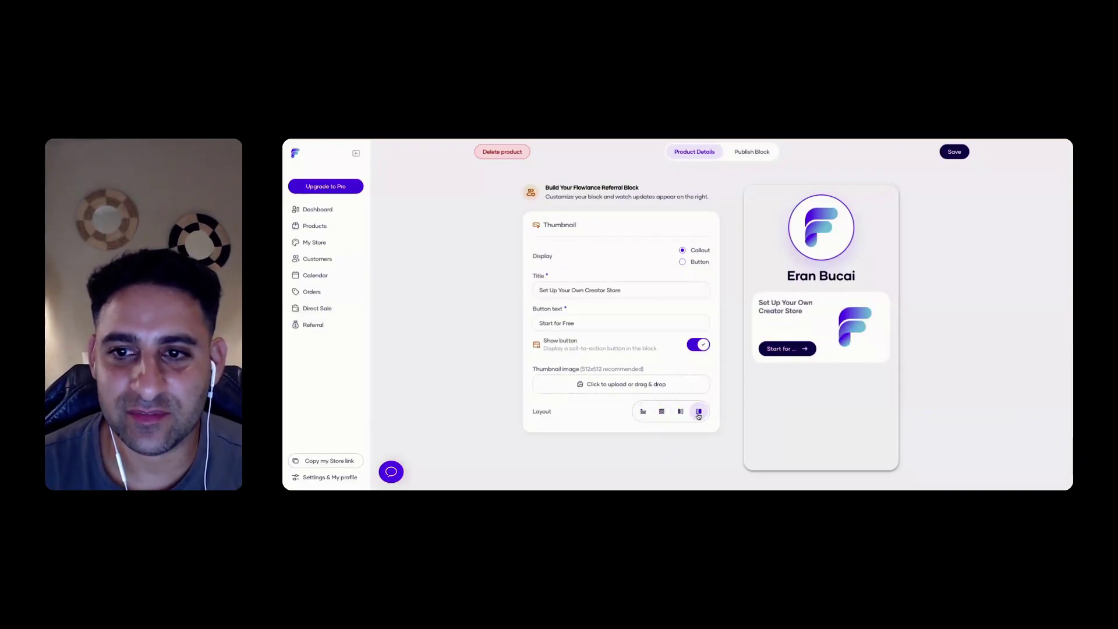
{"action": "left_click", "coordinate": [643, 411]}
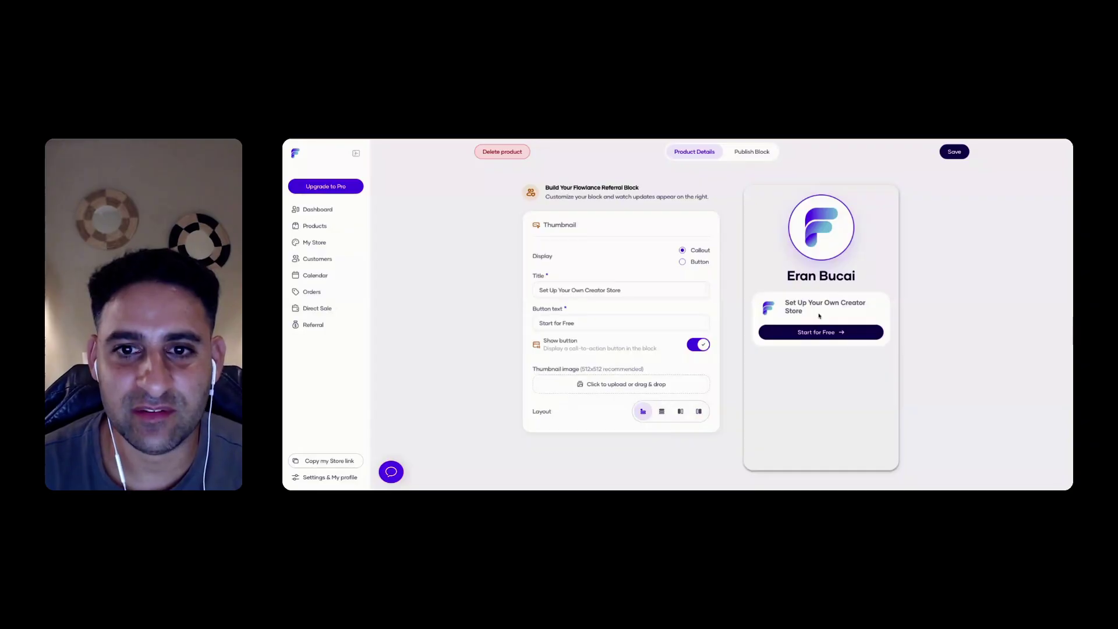
{"action": "left_click", "coordinate": [683, 263]}
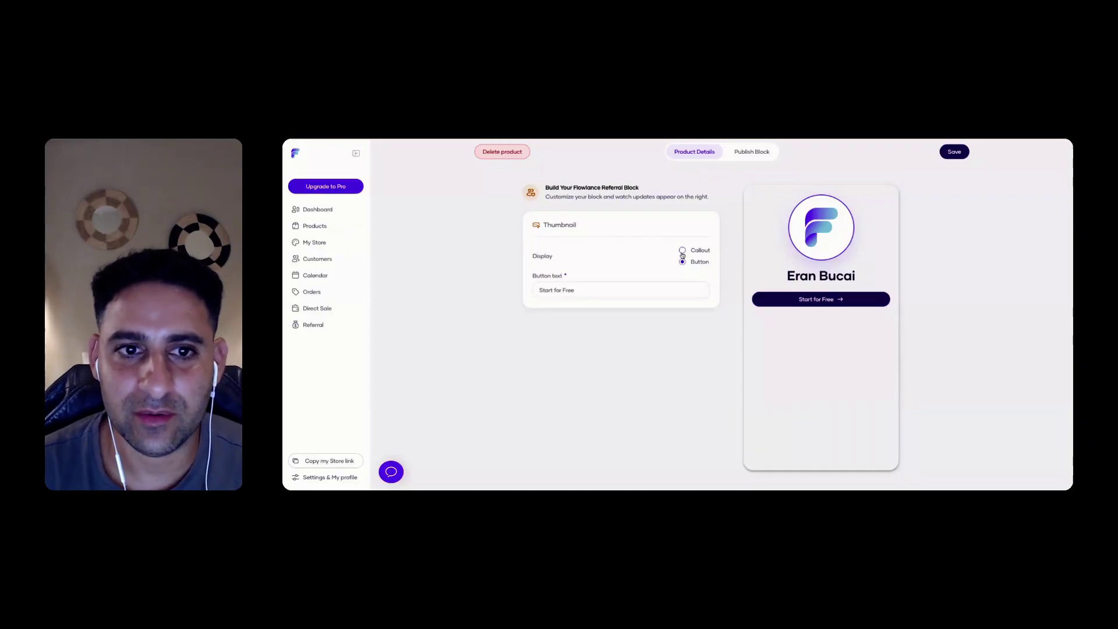
{"action": "left_click", "coordinate": [682, 252]}
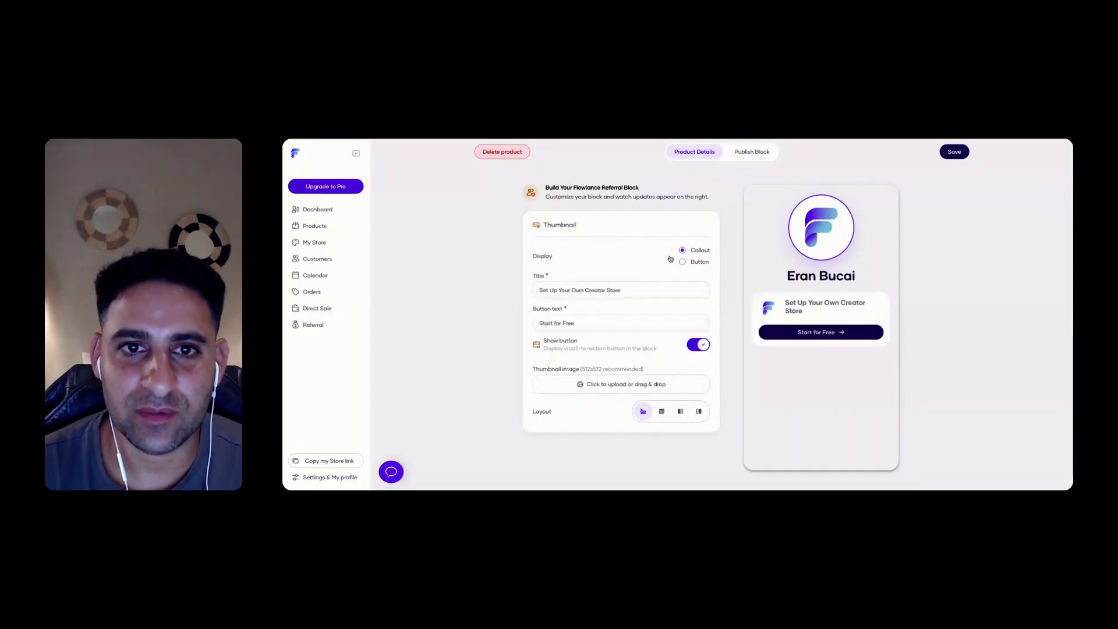
Leave the referral block's visibility set to Public in its publish settings
{"action": "left_click", "coordinate": [752, 151]}
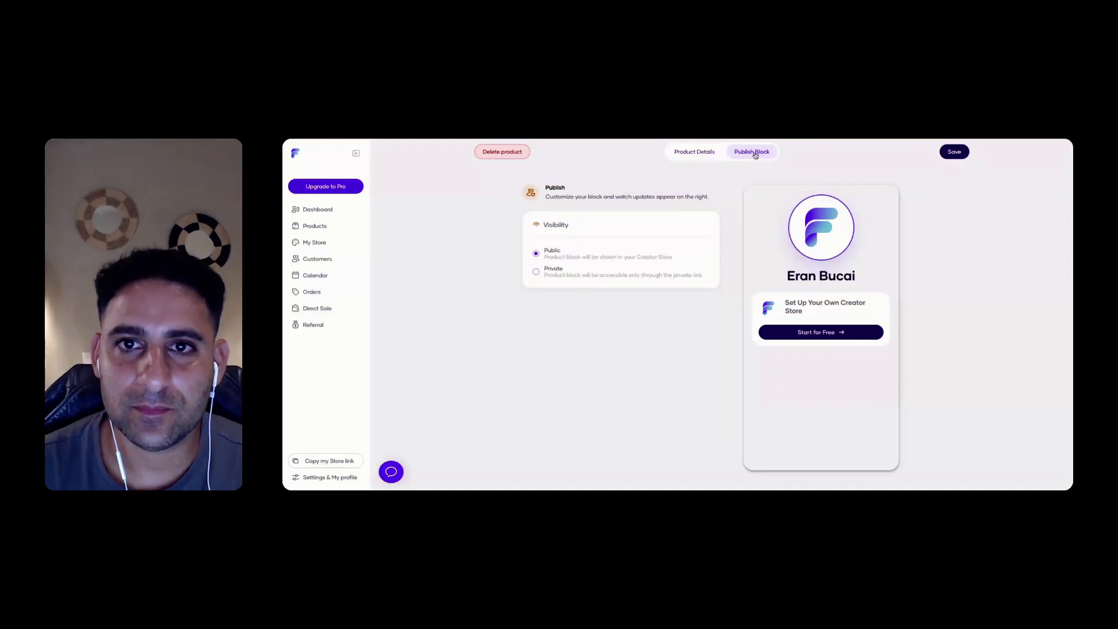
{"action": "left_click", "coordinate": [694, 151]}
{"action": "left_click", "coordinate": [735, 154]}
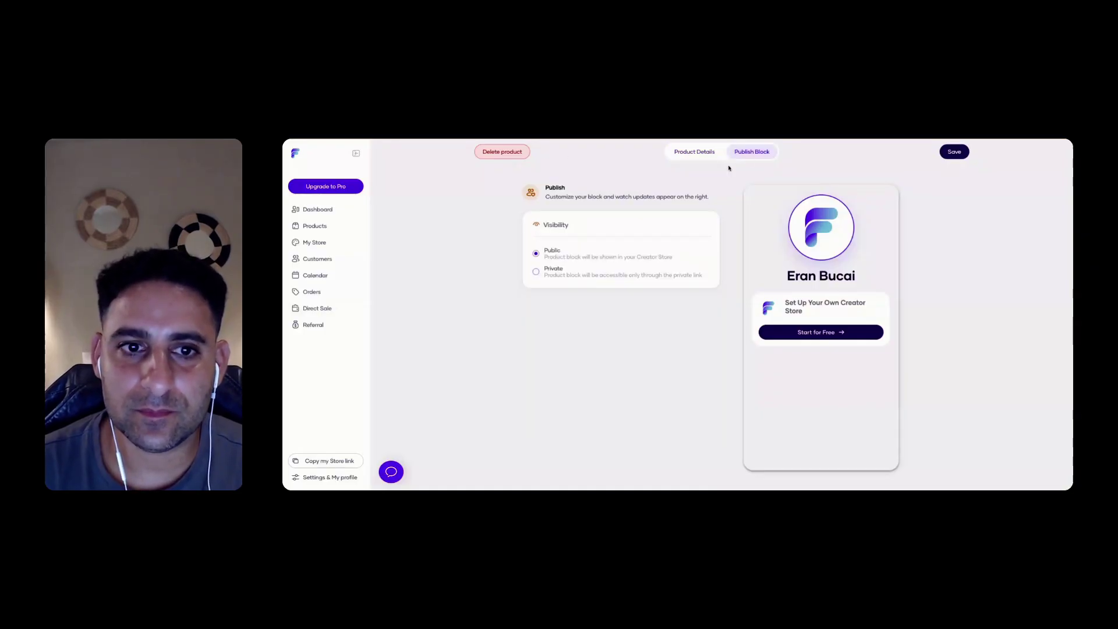
{"action": "left_click", "coordinate": [535, 270]}
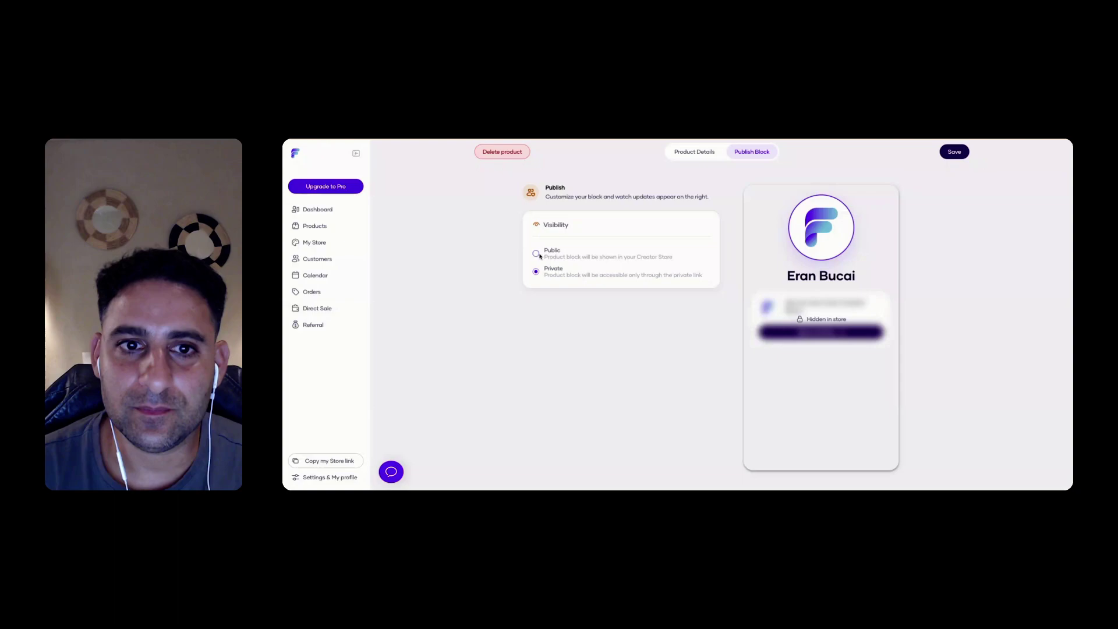
{"action": "left_click", "coordinate": [537, 253]}
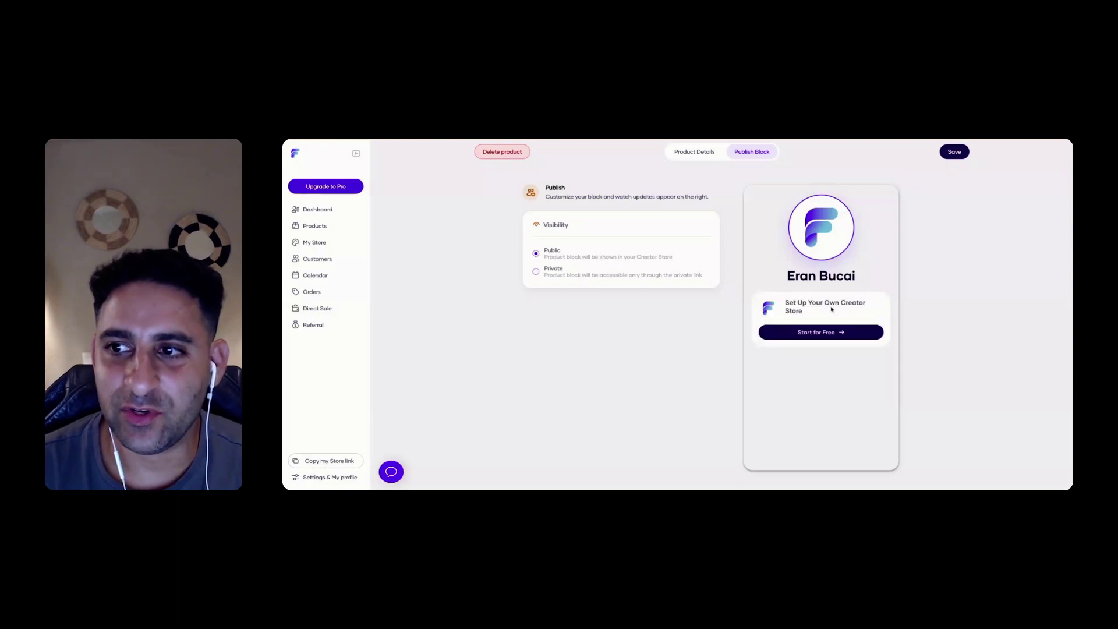
{"action": "left_click", "coordinate": [536, 272]}
{"action": "left_click", "coordinate": [537, 254]}
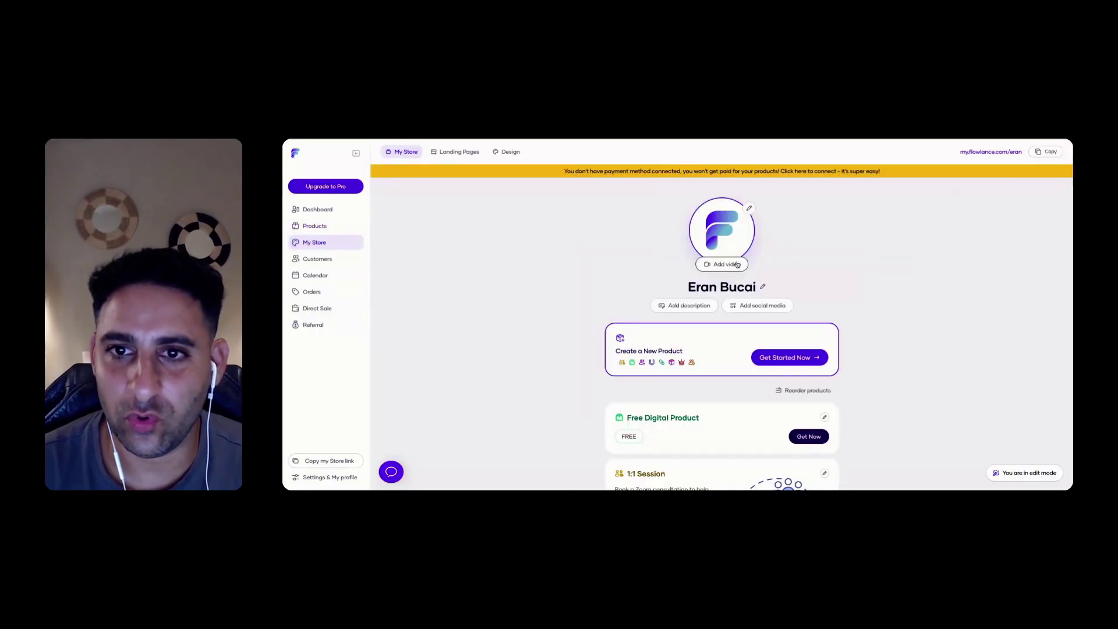
Upload a new profile photo for the store avatar and confirm its circular crop
{"action": "left_click", "coordinate": [750, 210]}
{"action": "left_click", "coordinate": [647, 318]}
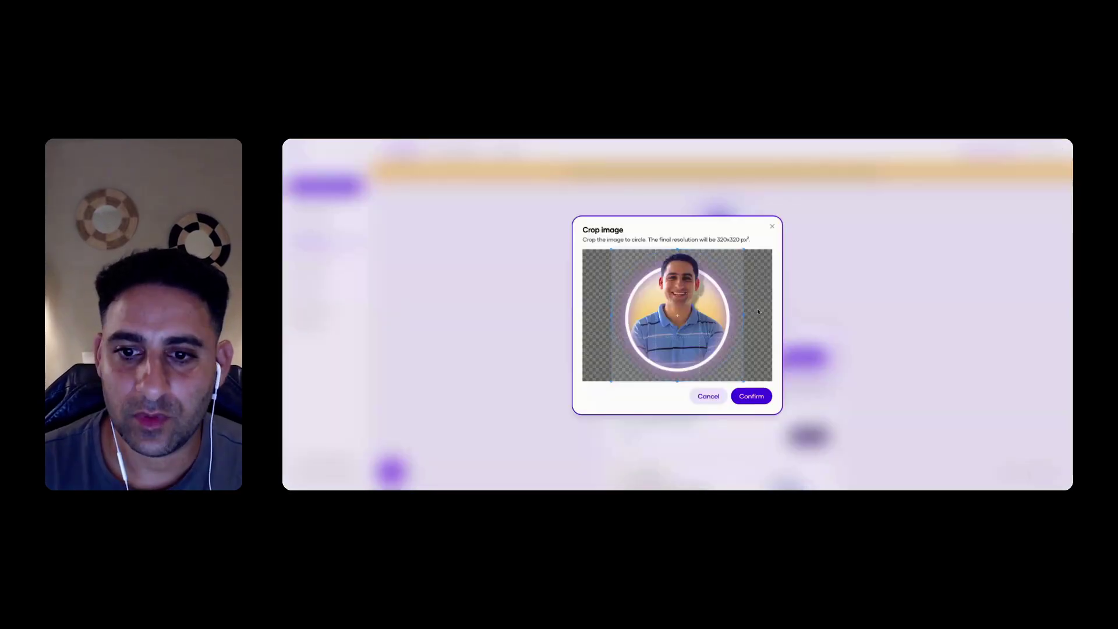
{"action": "left_click", "coordinate": [751, 397]}
{"action": "left_click", "coordinate": [724, 369]}
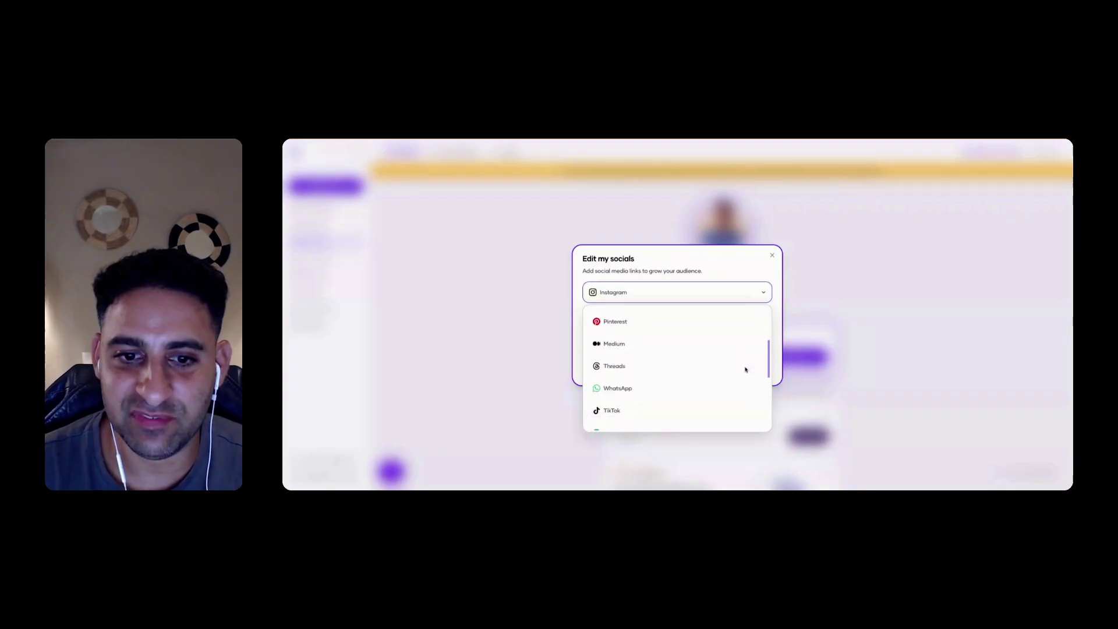
Add the Instagram profile link, then paste and save a YouTube channel link
{"action": "scroll", "coordinate": [764, 318], "scroll_direction": "up", "scroll_amount": 10}
{"action": "left_click", "coordinate": [764, 292]}
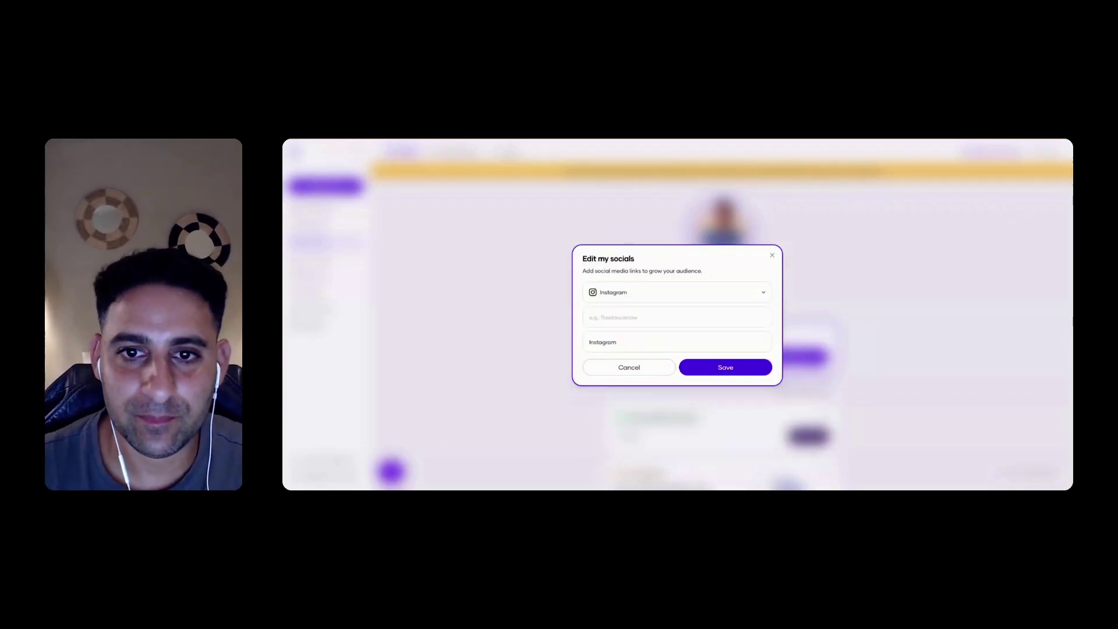
{"action": "left_click", "coordinate": [627, 316]}
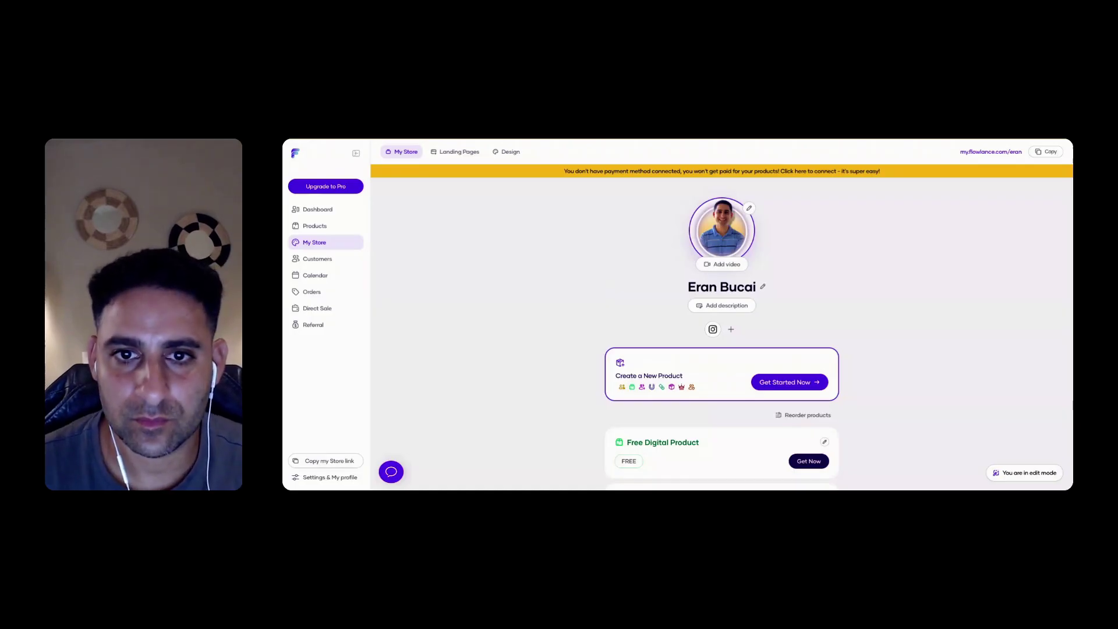
{"action": "left_click", "coordinate": [731, 329]}
{"action": "key", "text": "ctrl+v"}
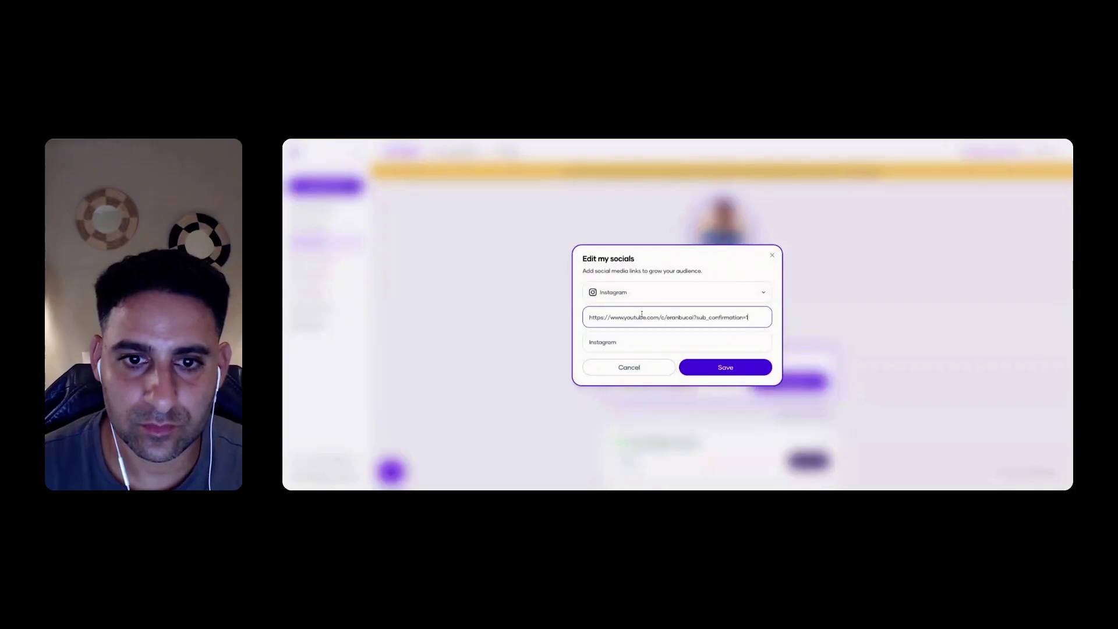
{"action": "left_click", "coordinate": [661, 292]}
{"action": "left_click", "coordinate": [617, 405]}
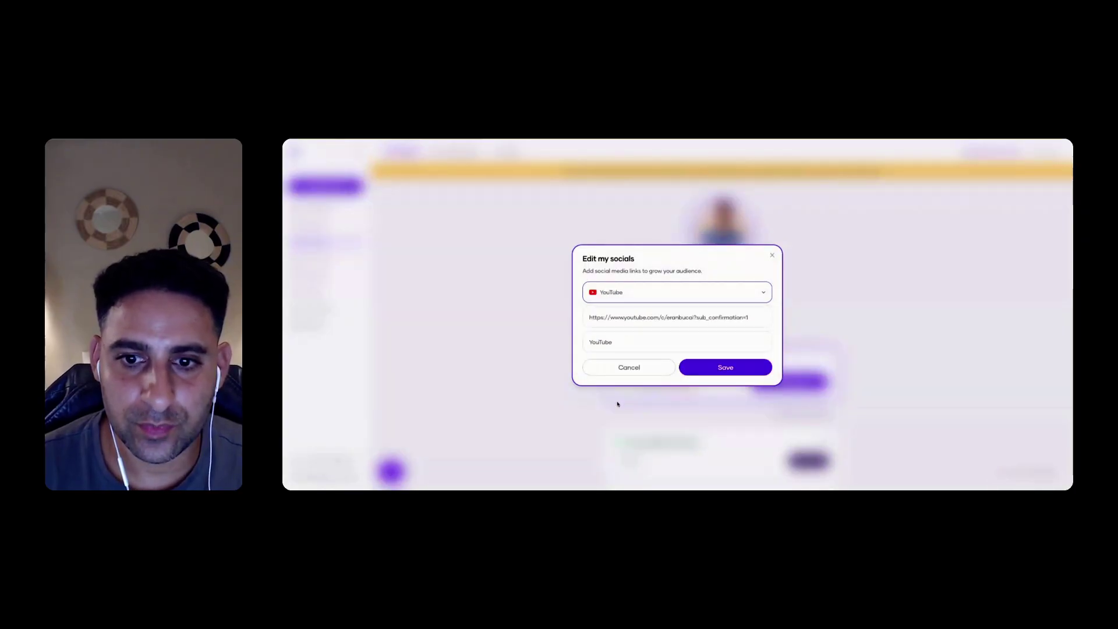
{"action": "left_click", "coordinate": [722, 367]}
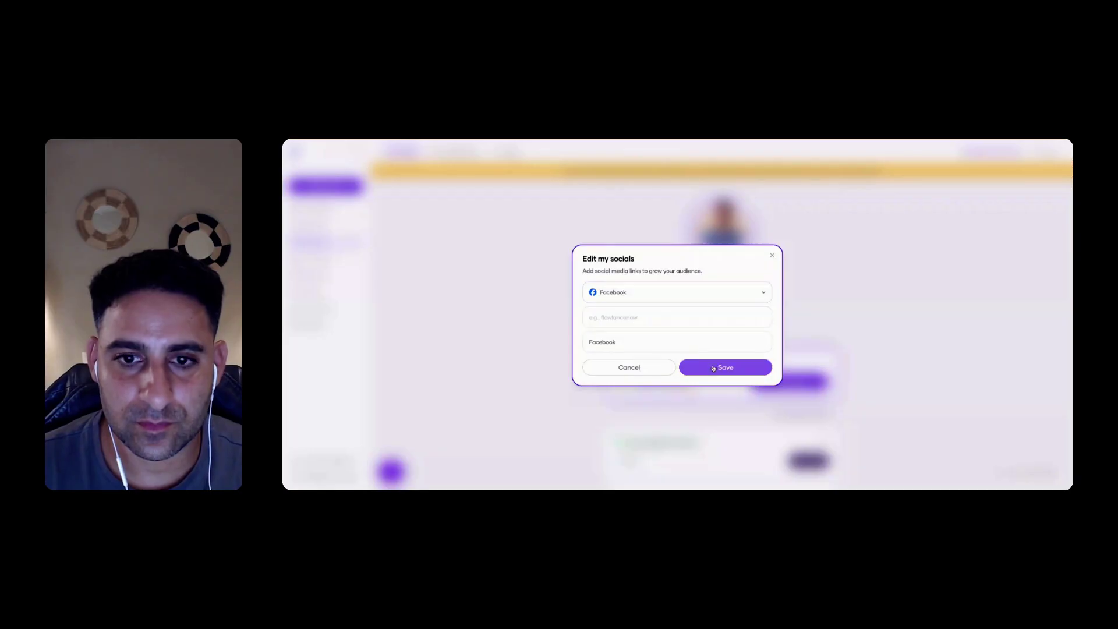
Paste the Facebook profile address and save it as the third social link
{"action": "left_click", "coordinate": [684, 317]}
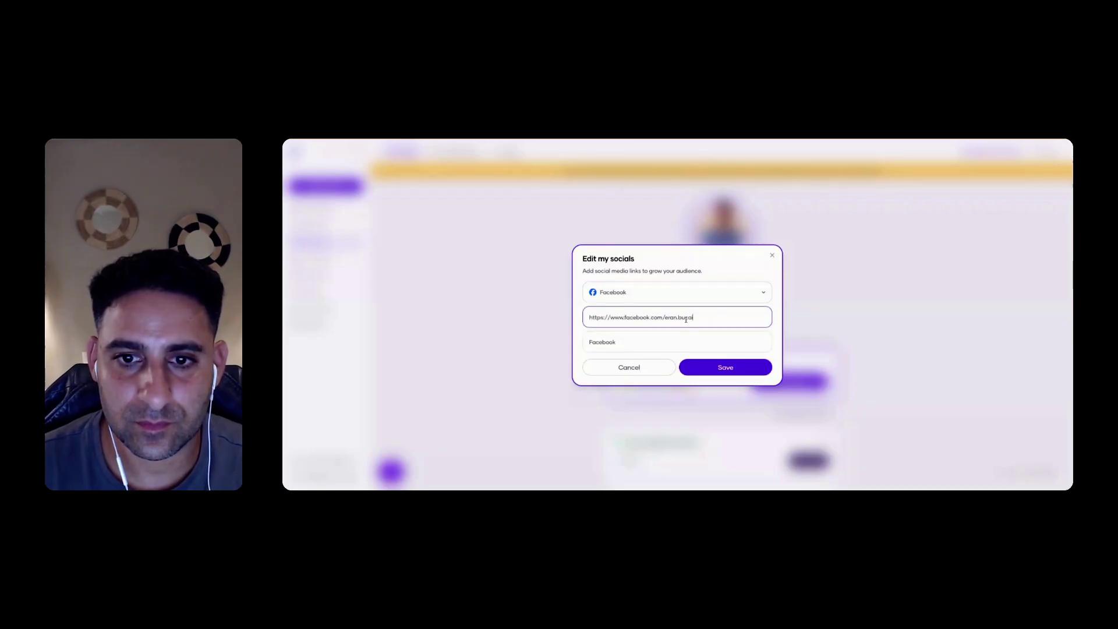
{"action": "left_click", "coordinate": [740, 367]}
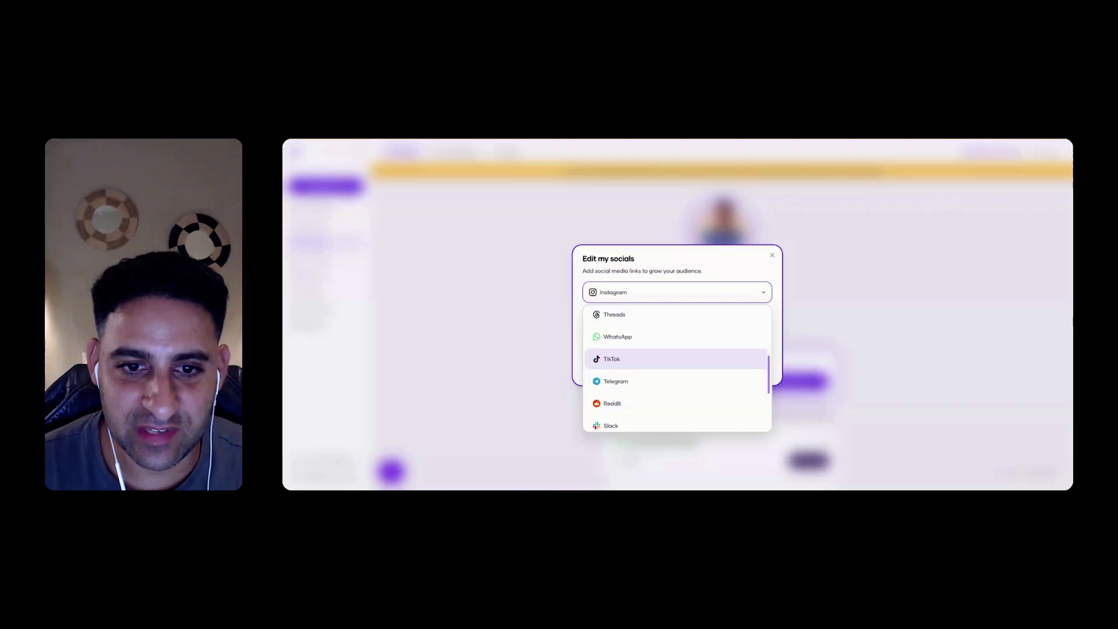
{"action": "scroll", "coordinate": [690, 372], "scroll_direction": "down", "scroll_amount": 3}
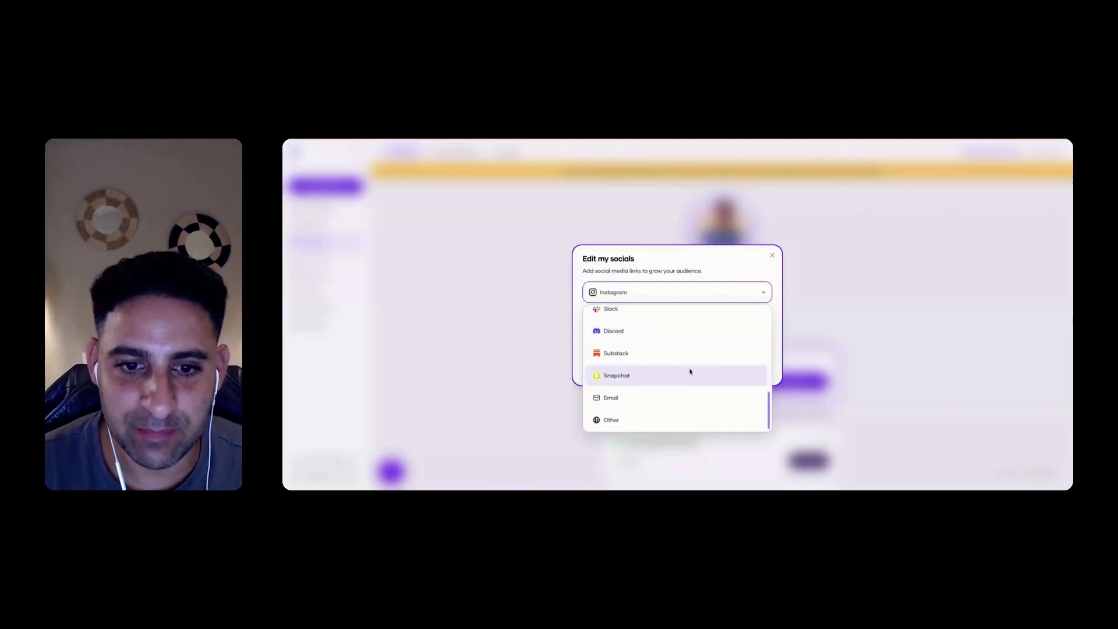
{"action": "left_click", "coordinate": [638, 417]}
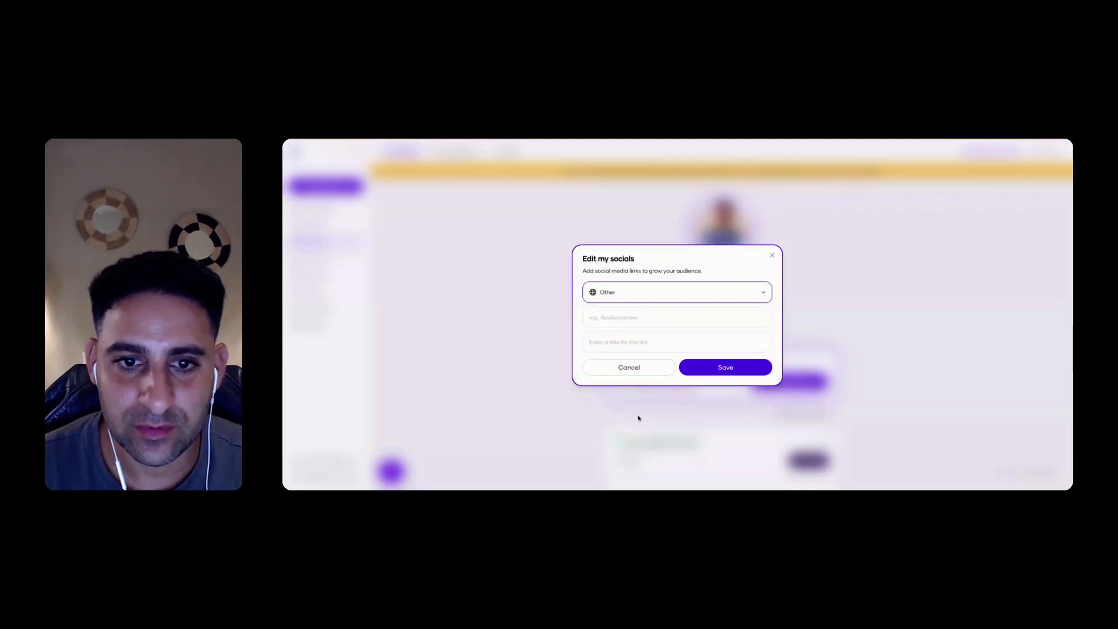
{"action": "left_click", "coordinate": [641, 320]}
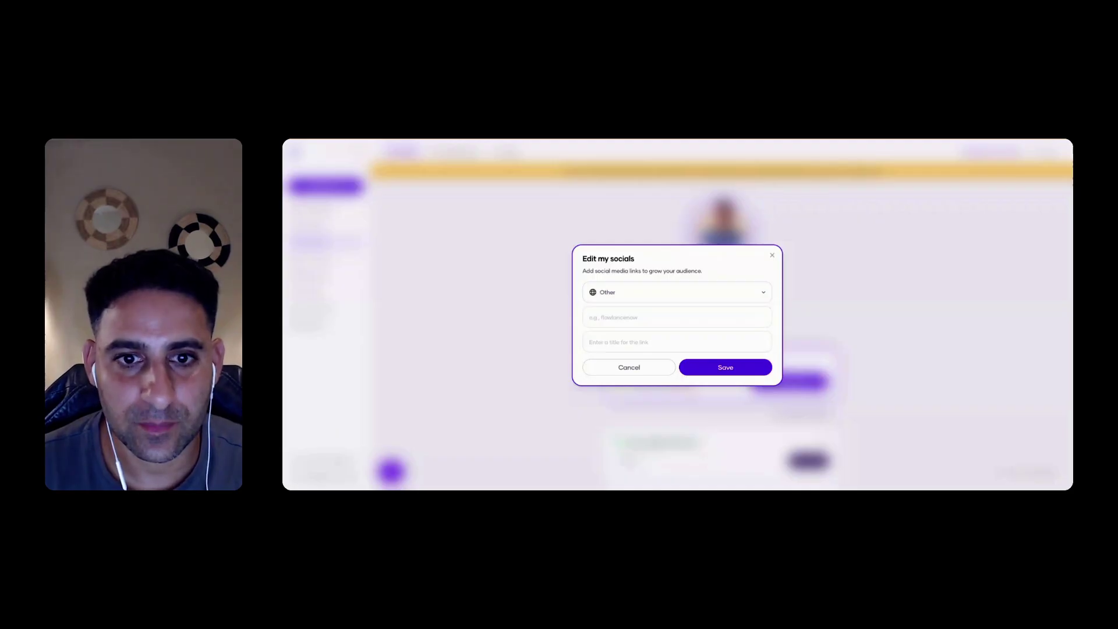
{"action": "left_click", "coordinate": [590, 317]}
{"action": "type", "text": "https://www.affiliatestartupcommunity.com/"}
{"action": "left_click", "coordinate": [631, 342]}
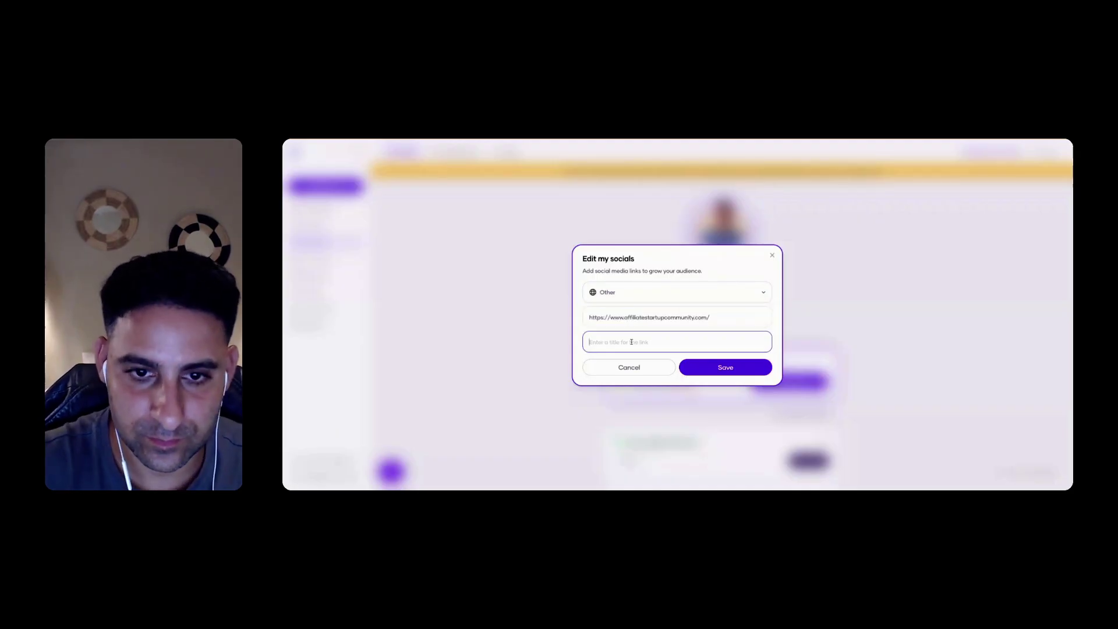
{"action": "type", "text": "Affiliate"}
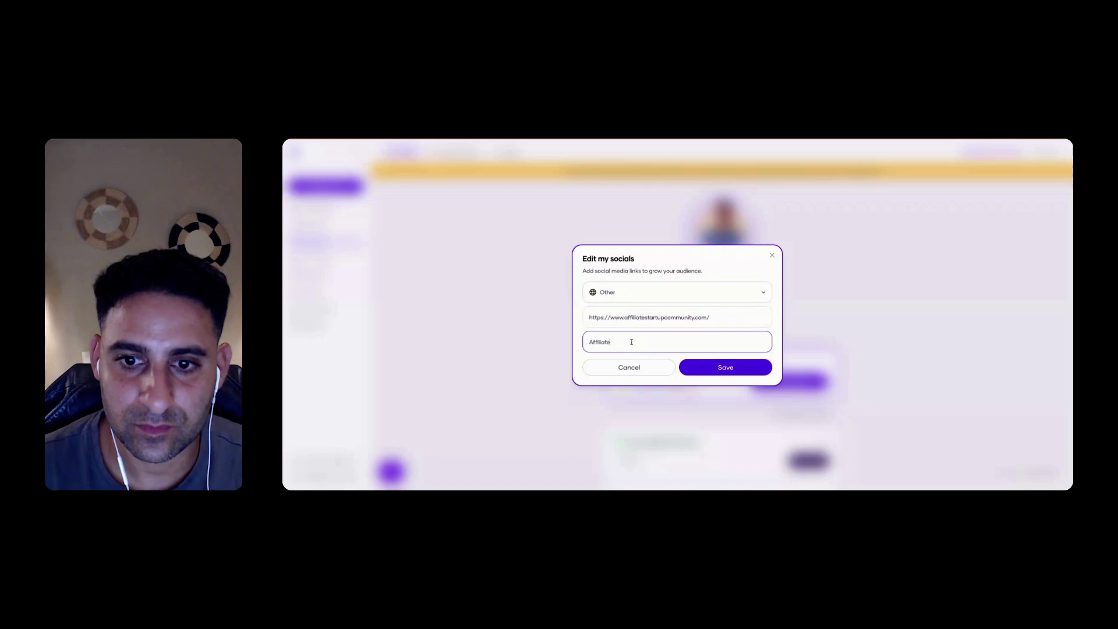
{"action": "left_click", "coordinate": [722, 377]}
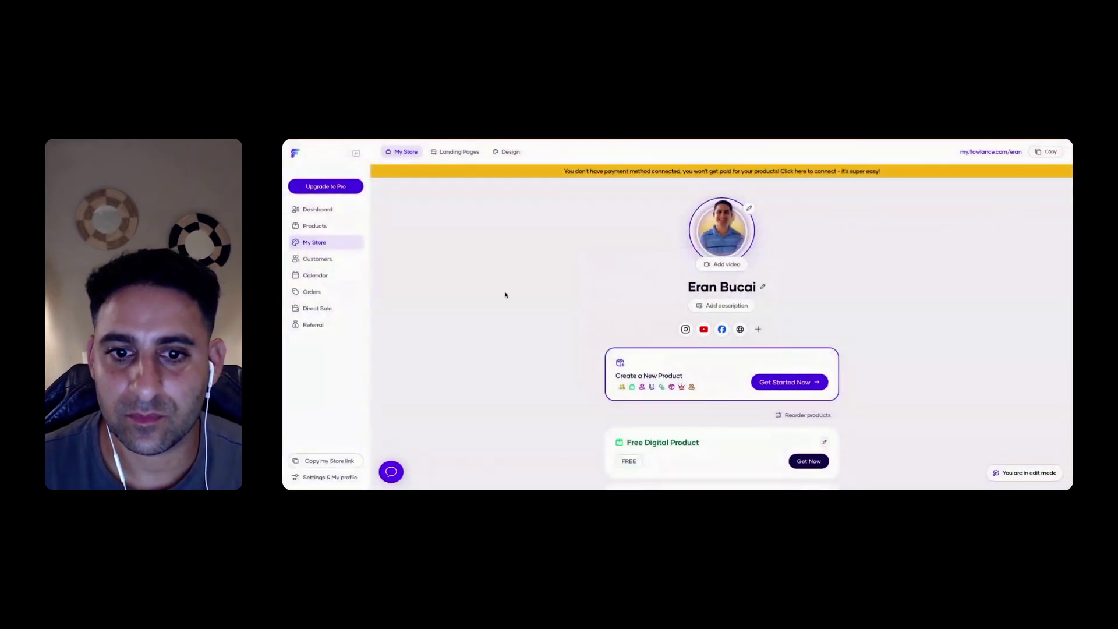
Try dragging Free Digital Product in Reorder products, then cancel so the order stays unchanged
{"action": "scroll", "coordinate": [505, 295], "scroll_direction": "down", "scroll_amount": 3}
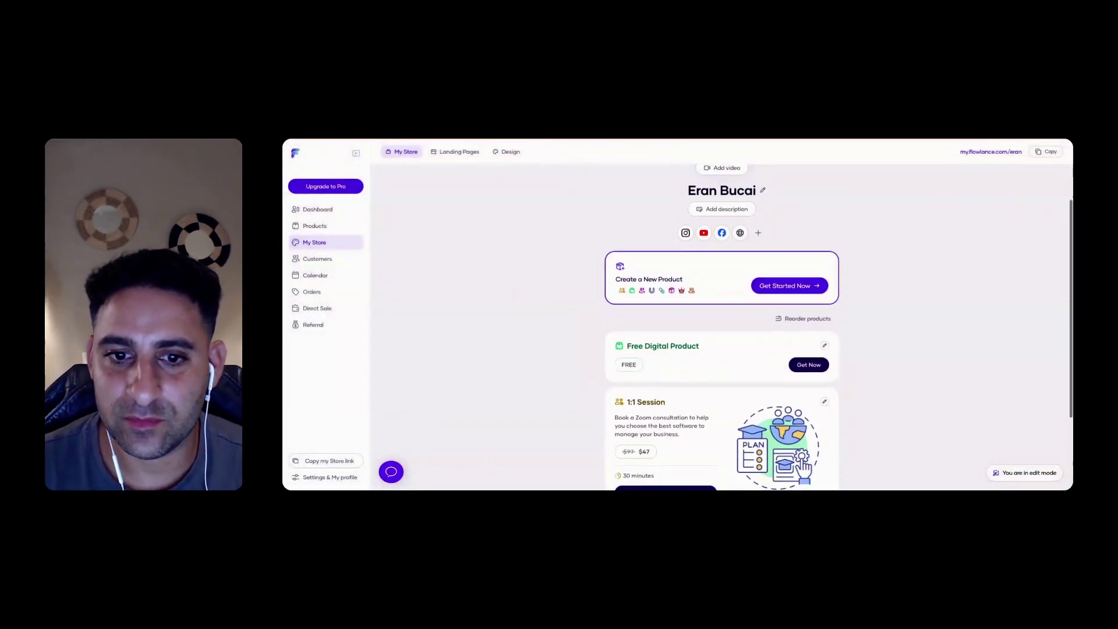
{"action": "scroll", "coordinate": [691, 228], "scroll_direction": "down", "scroll_amount": 2}
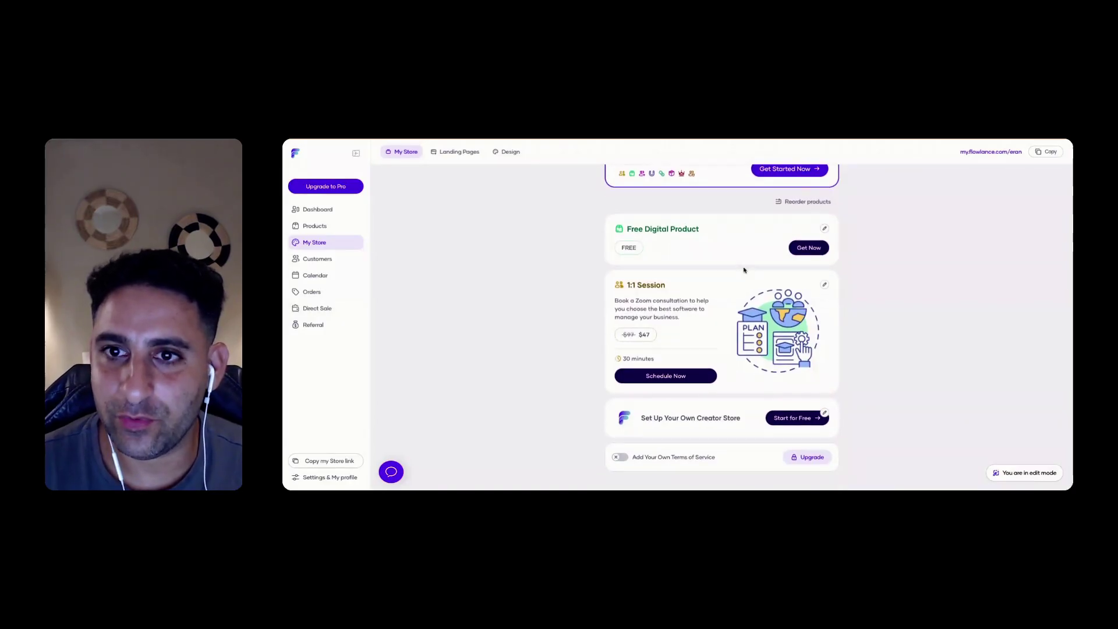
{"action": "left_click", "coordinate": [791, 202]}
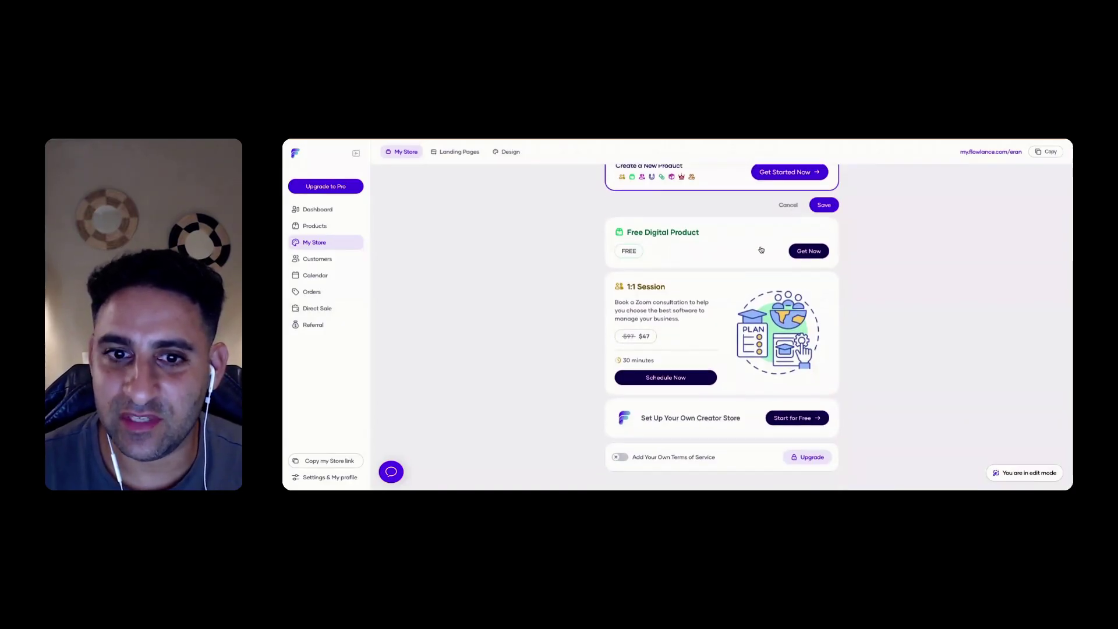
{"action": "left_click_drag", "start_coordinate": [762, 251], "coordinate": [769, 238]}
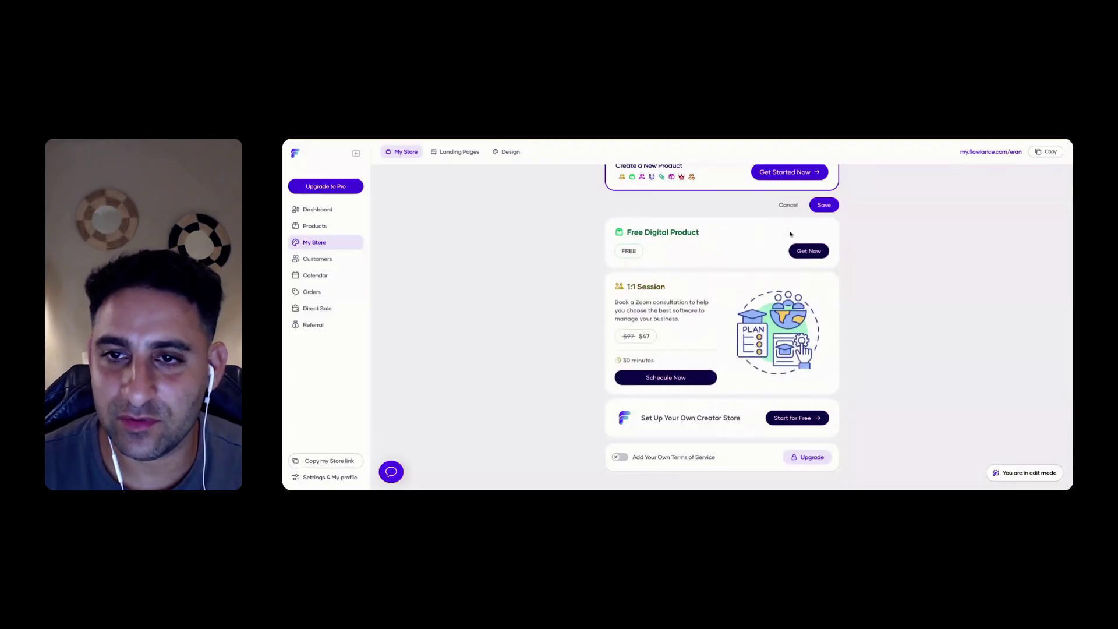
{"action": "left_click", "coordinate": [824, 204]}
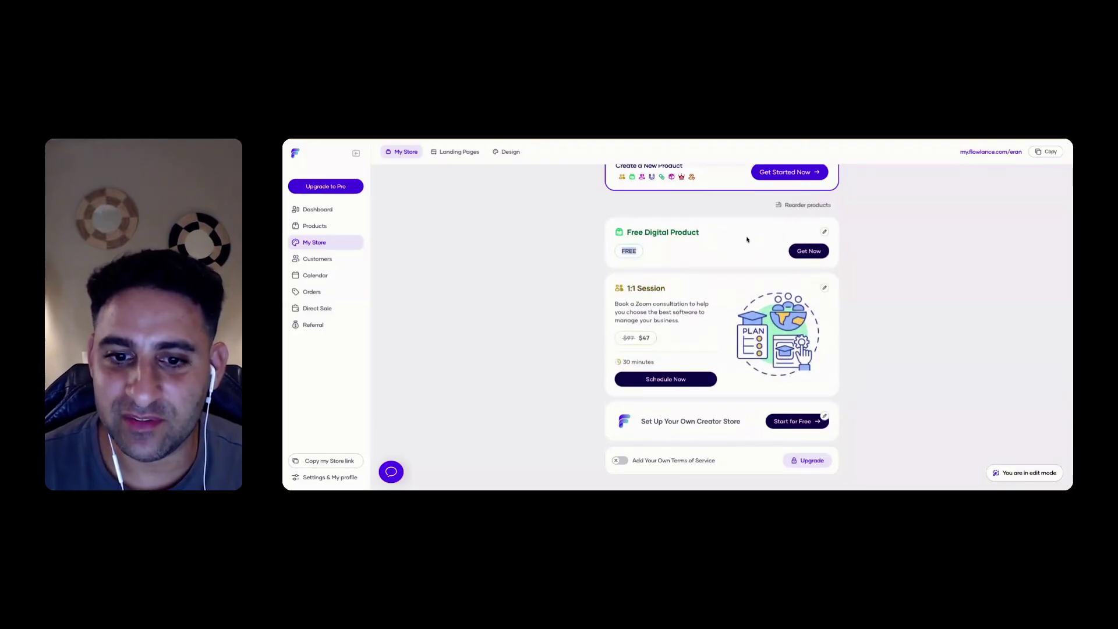
{"action": "scroll", "coordinate": [869, 350], "scroll_direction": "down", "scroll_amount": 1}
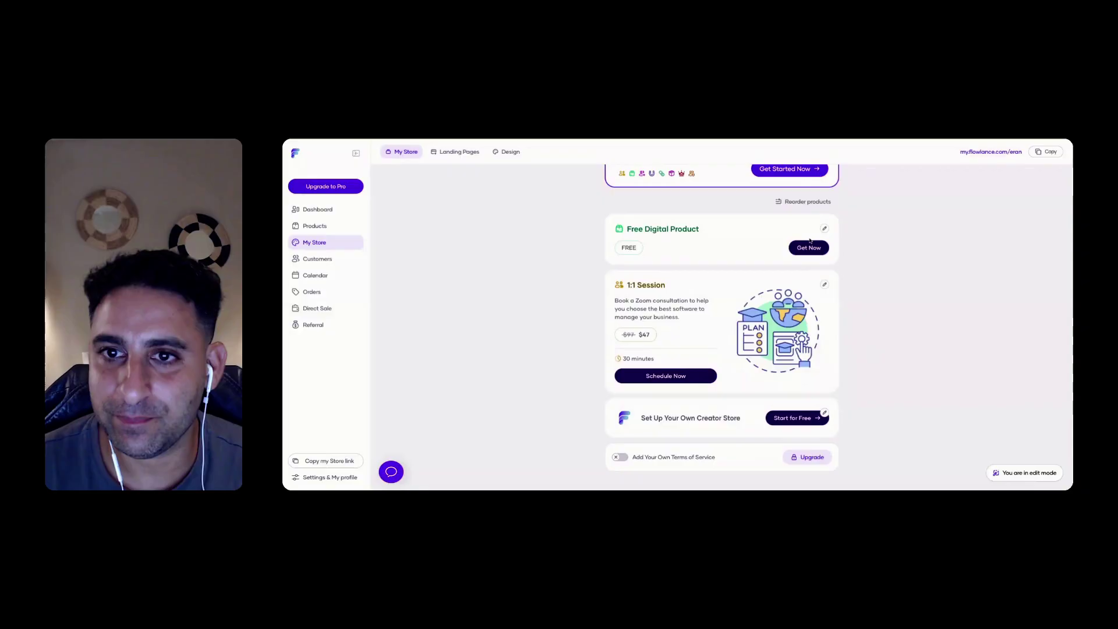
{"action": "left_click", "coordinate": [796, 204]}
{"action": "left_click_drag", "start_coordinate": [731, 250], "coordinate": [761, 235]}
{"action": "left_click", "coordinate": [789, 205]}
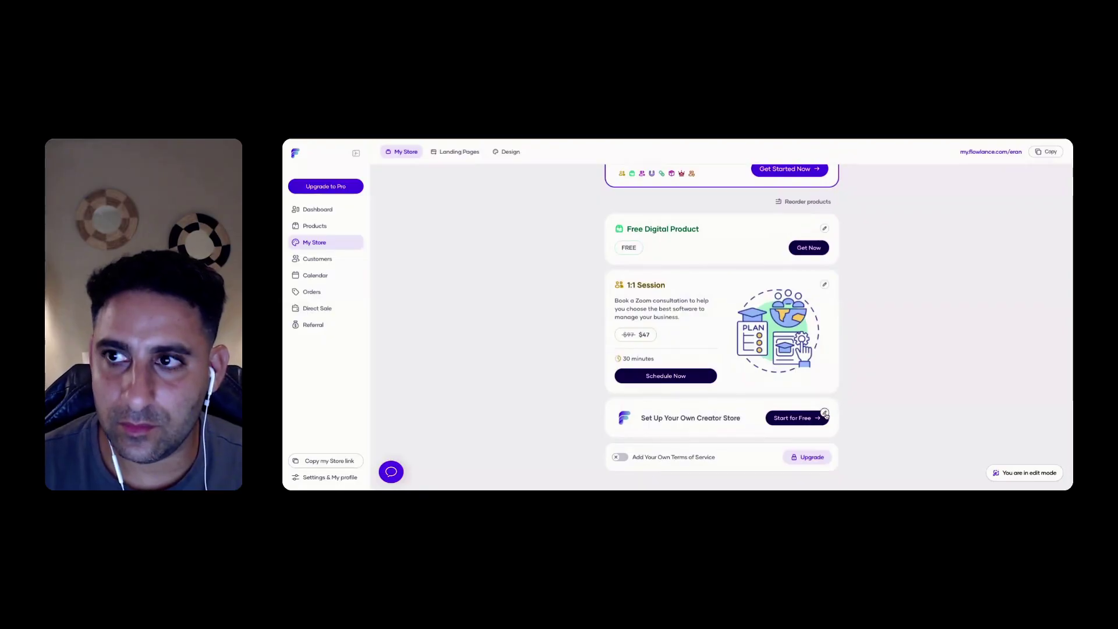
{"action": "scroll", "coordinate": [757, 338], "scroll_direction": "up", "scroll_amount": 4}
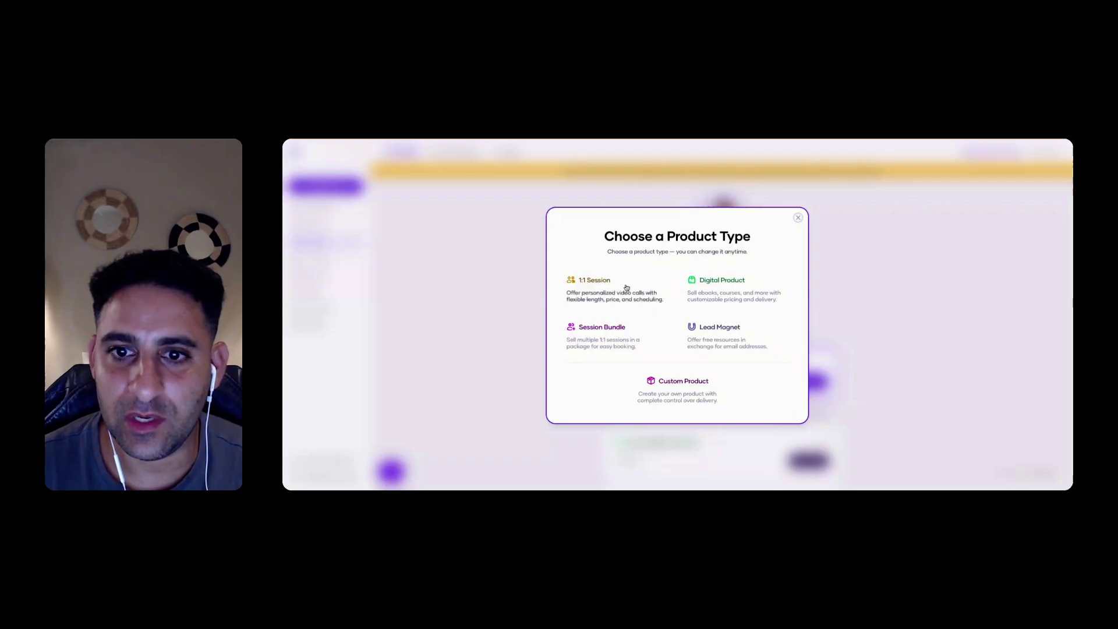
Create a Lead Magnet product titled 'Get Your Affiliate Marketing Guide'
{"action": "left_click", "coordinate": [798, 218]}
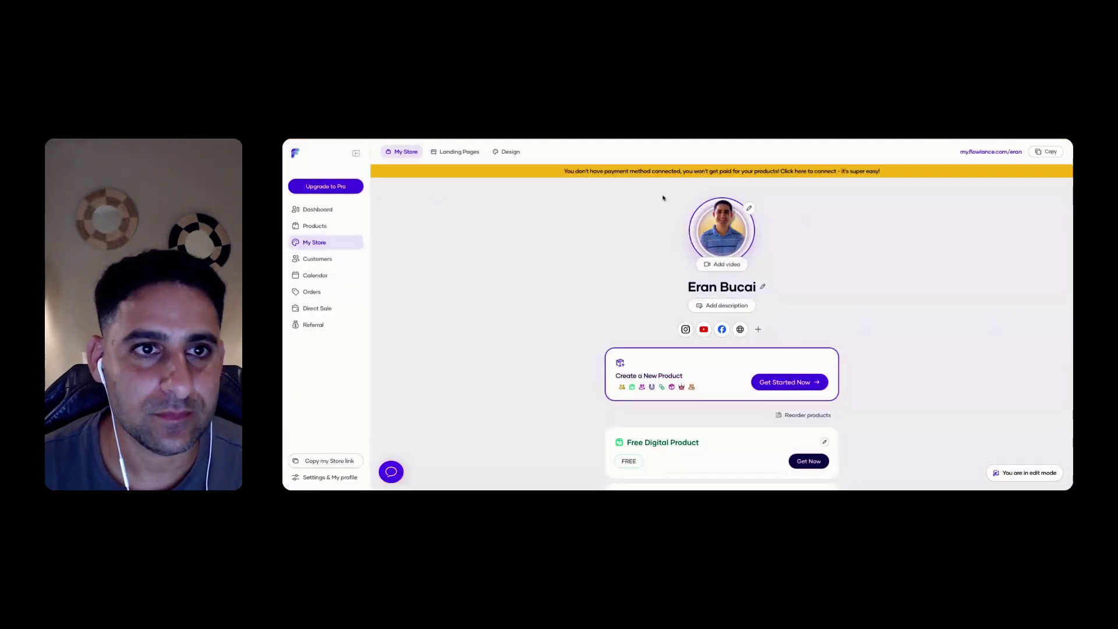
{"action": "left_click", "coordinate": [789, 382]}
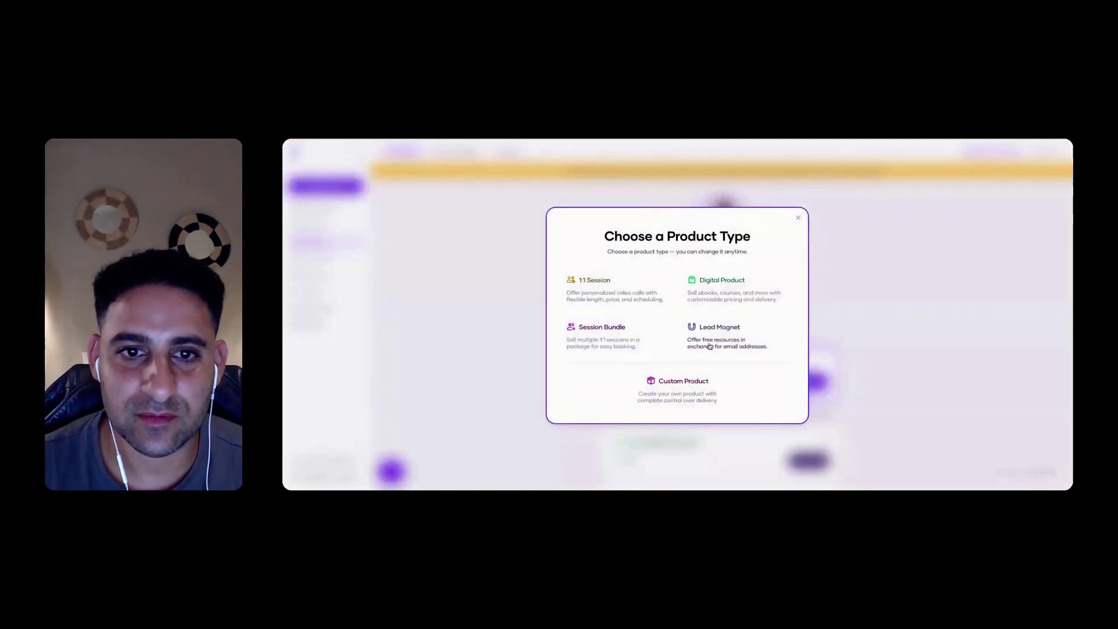
{"action": "left_click", "coordinate": [710, 347]}
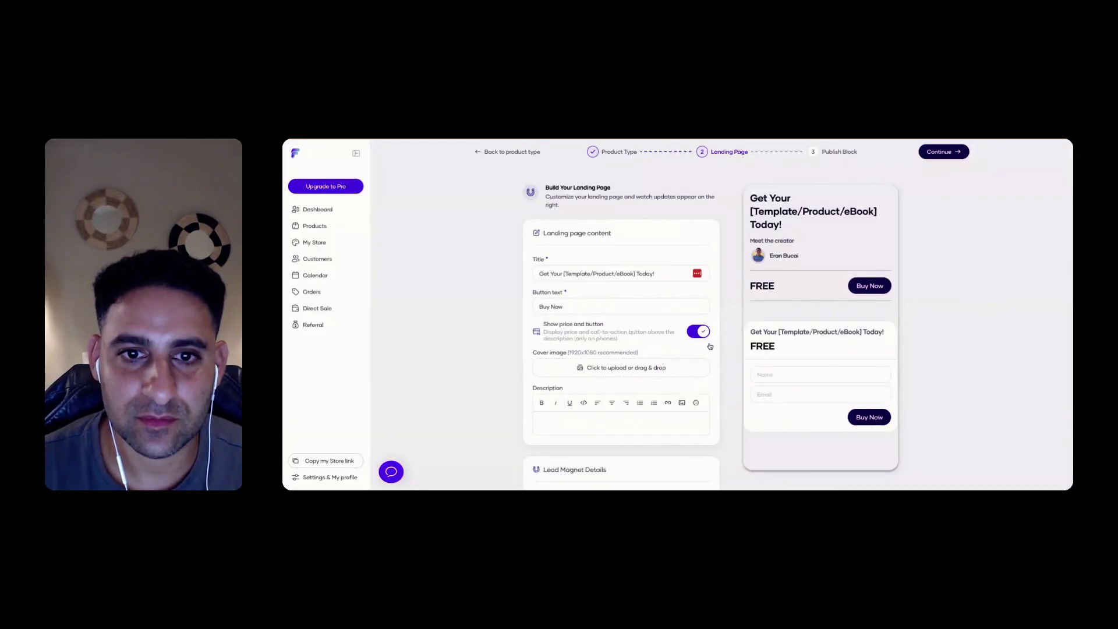
{"action": "left_click", "coordinate": [565, 273]}
{"action": "key", "text": "shift+End"}
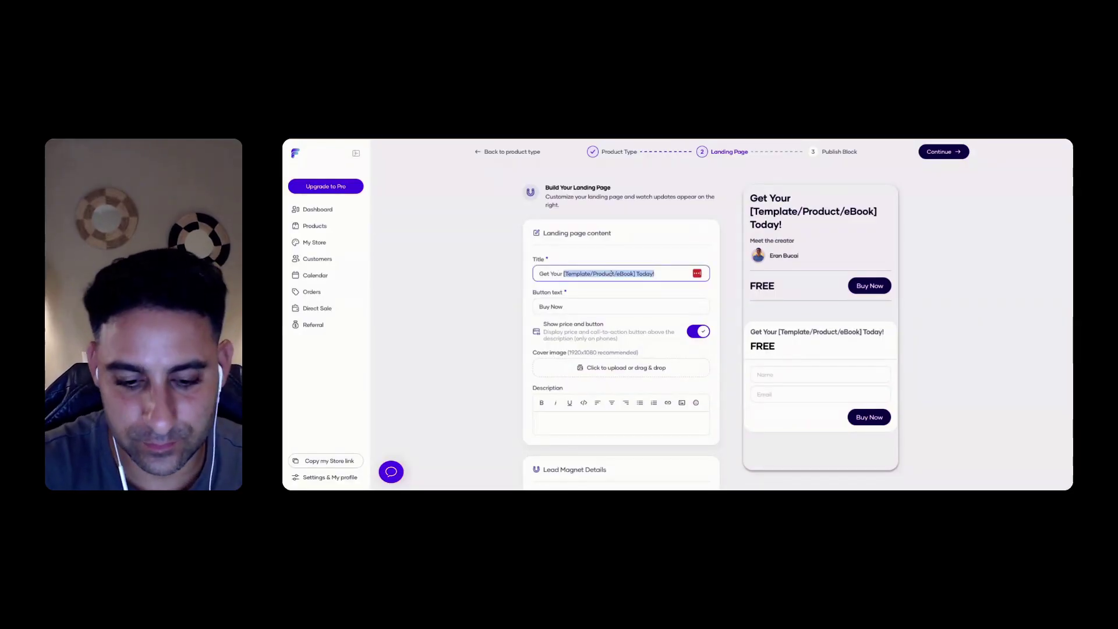
{"action": "type", "text": "Affi"}
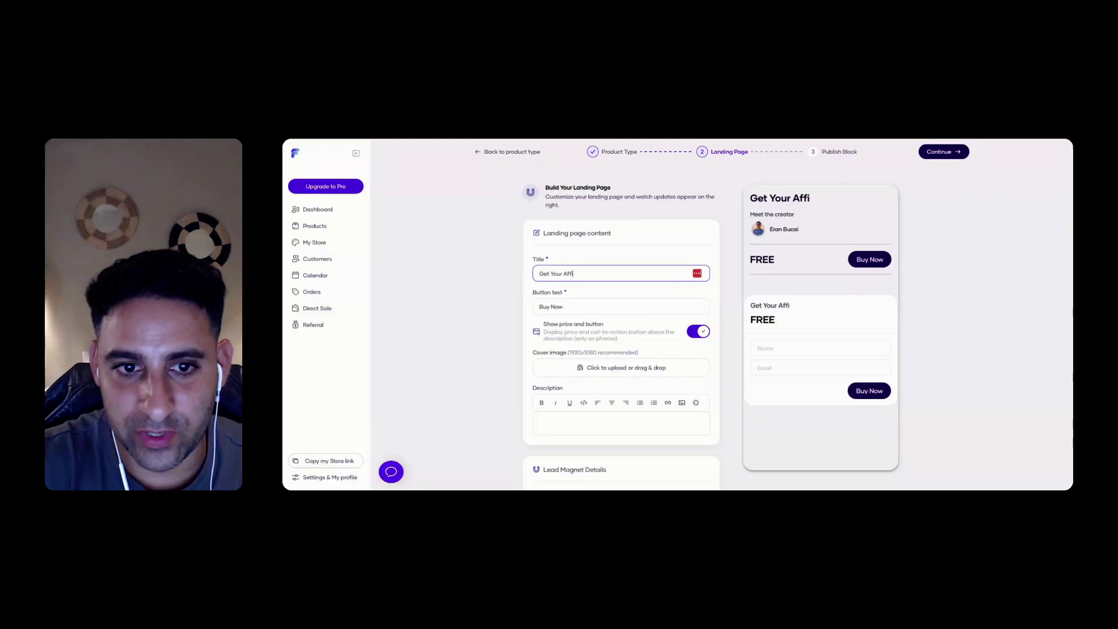
{"action": "type", "text": "liate marketing Guide"}
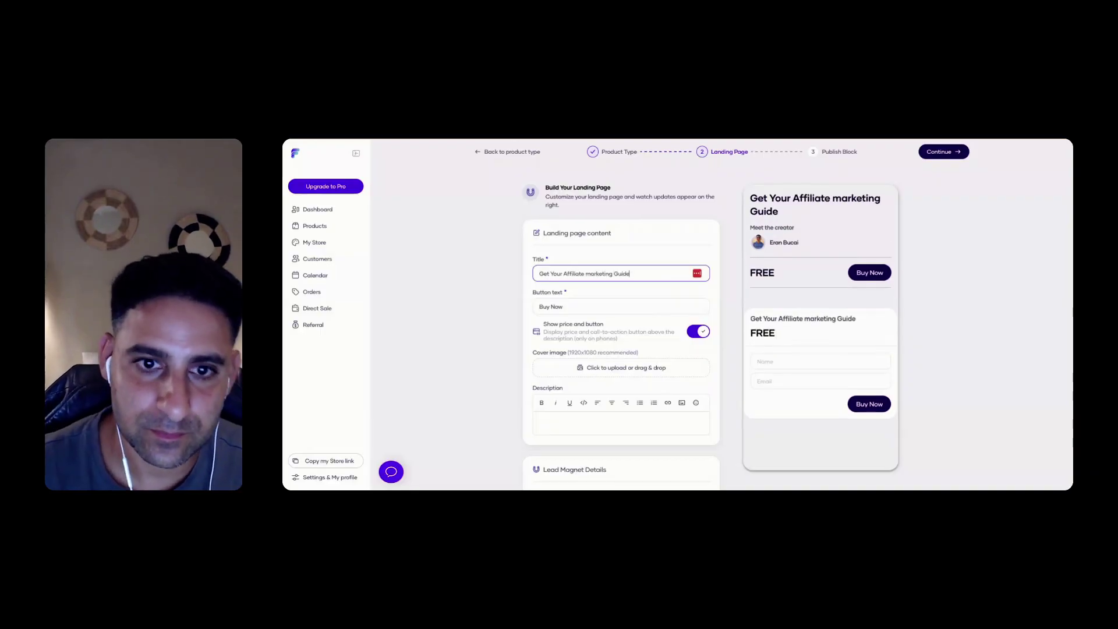
{"action": "scroll", "coordinate": [592, 273], "scroll_direction": "down", "scroll_amount": 1}
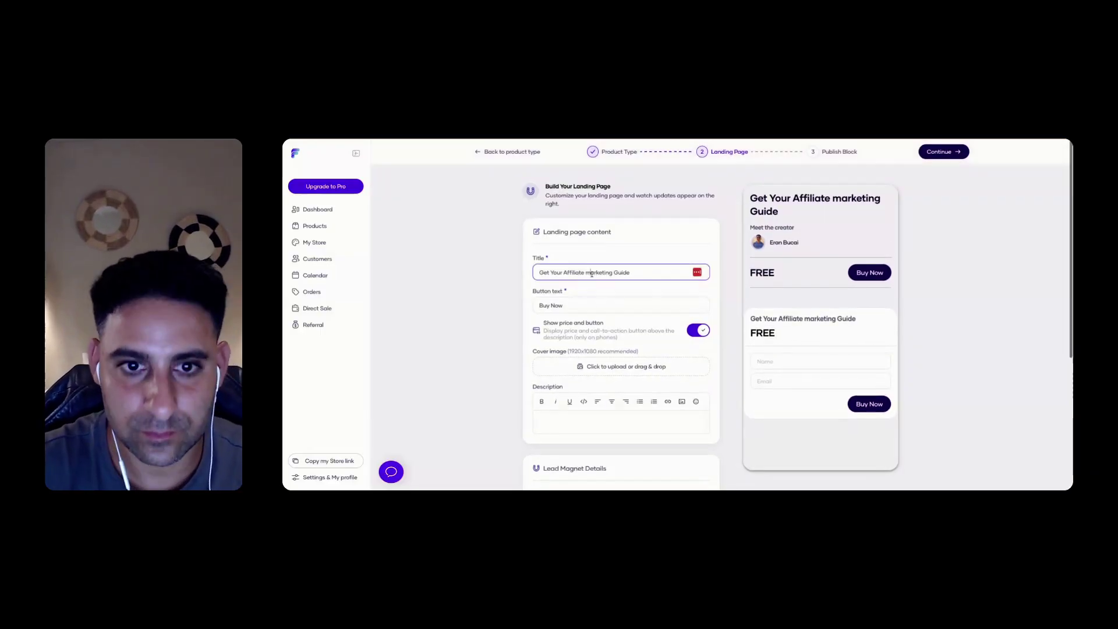
{"action": "left_click", "coordinate": [586, 273]}
{"action": "type", "text": "M"}
{"action": "key", "text": "Delete"}
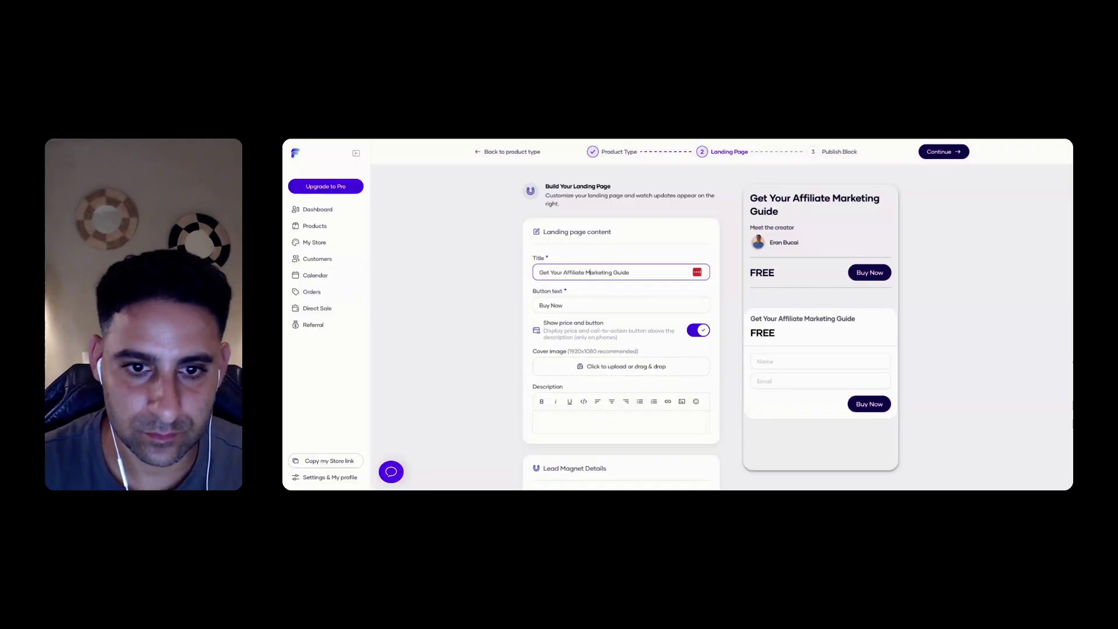
Set the button text to 'Instant Access' and keep the price and button row shown
{"action": "key", "text": "Tab"}
{"action": "type", "text": "Download"}
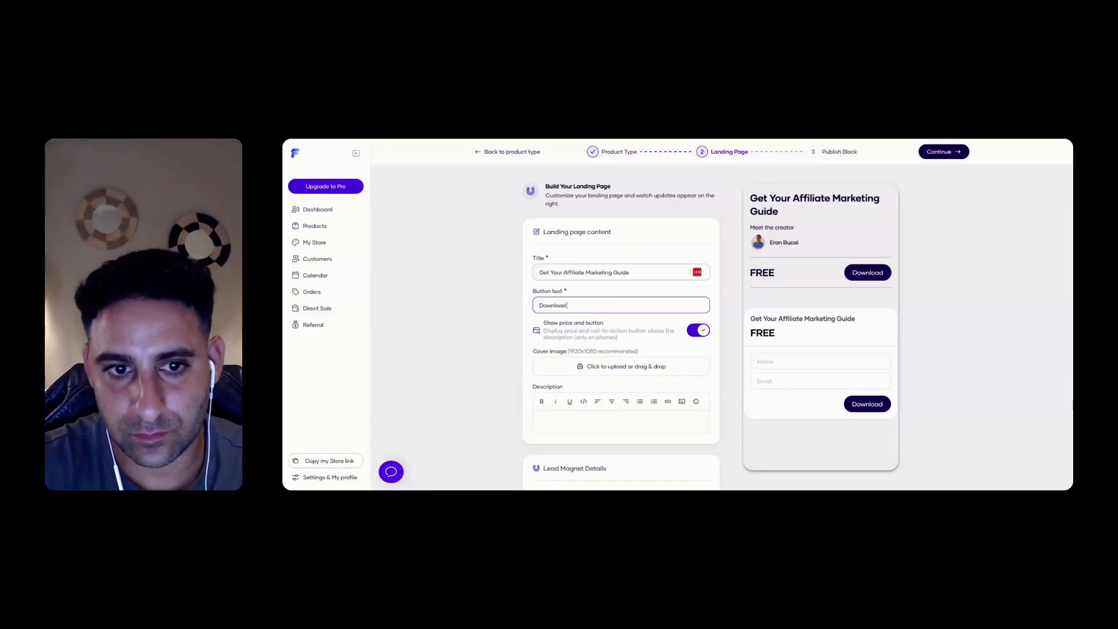
{"action": "key", "text": "ctrl+a"}
{"action": "type", "text": "Instag"}
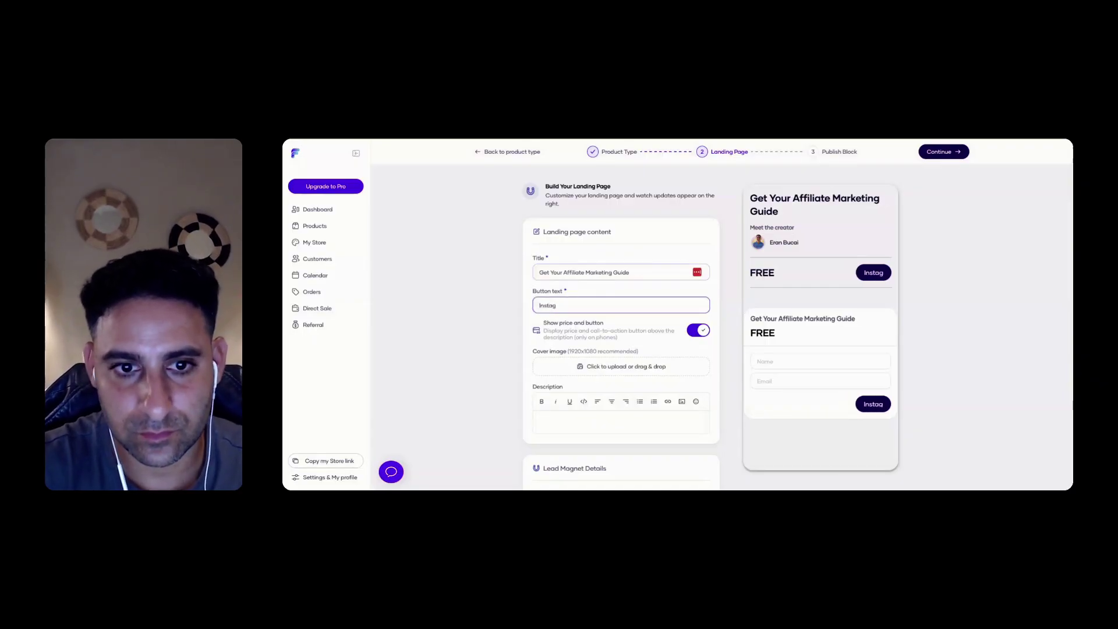
{"action": "key", "text": "BackSpace"}
{"action": "type", "text": "nt Access"}
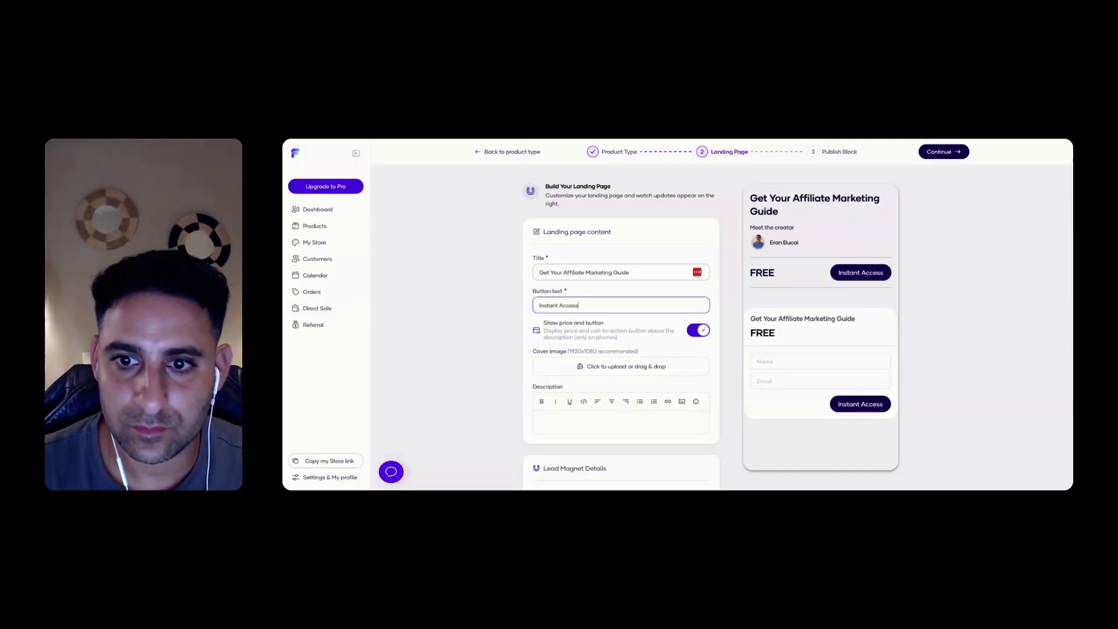
{"action": "left_click", "coordinate": [697, 332]}
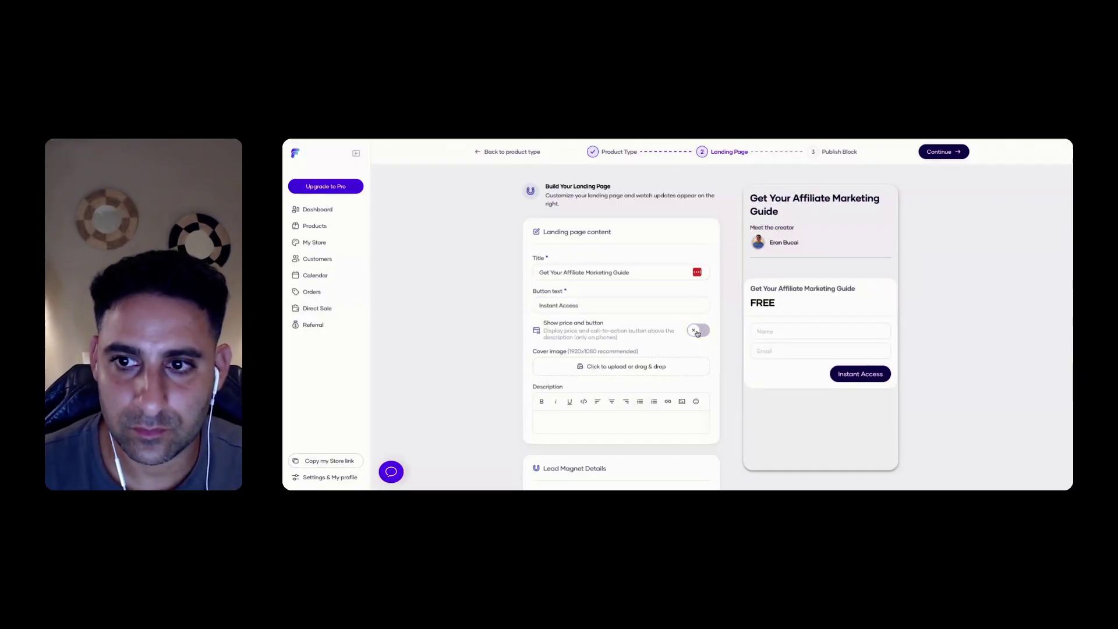
{"action": "left_click", "coordinate": [698, 333]}
Switch delivery to Upload your file and upload 'Systeme Launch FB group simple Booklet PDF.pdf'
{"action": "scroll", "coordinate": [636, 334], "scroll_direction": "down", "scroll_amount": 3}
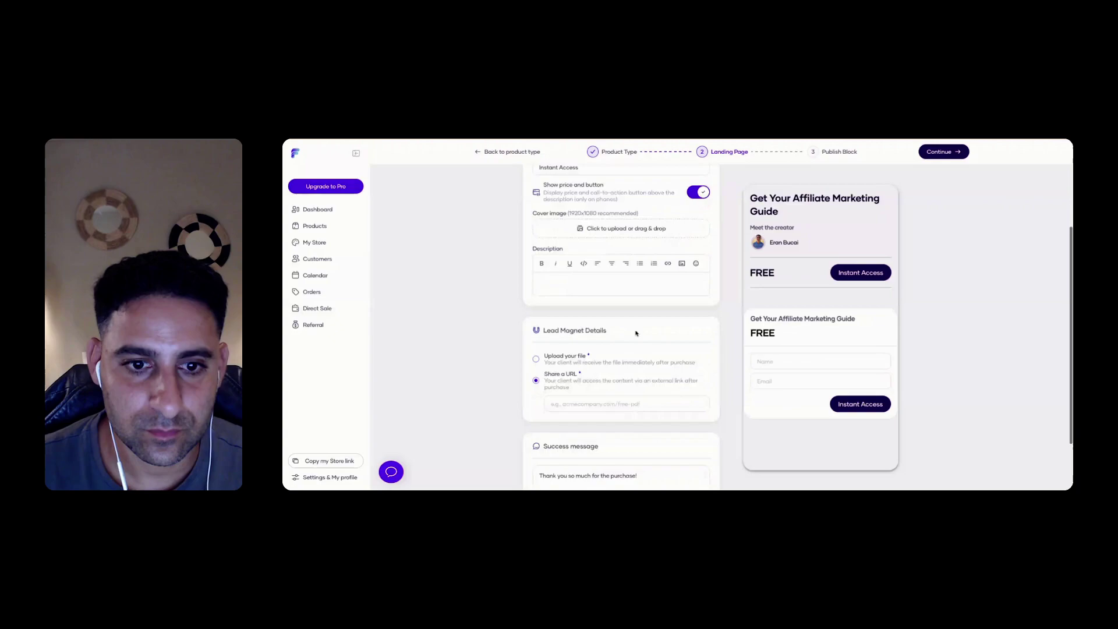
{"action": "left_click", "coordinate": [562, 403]}
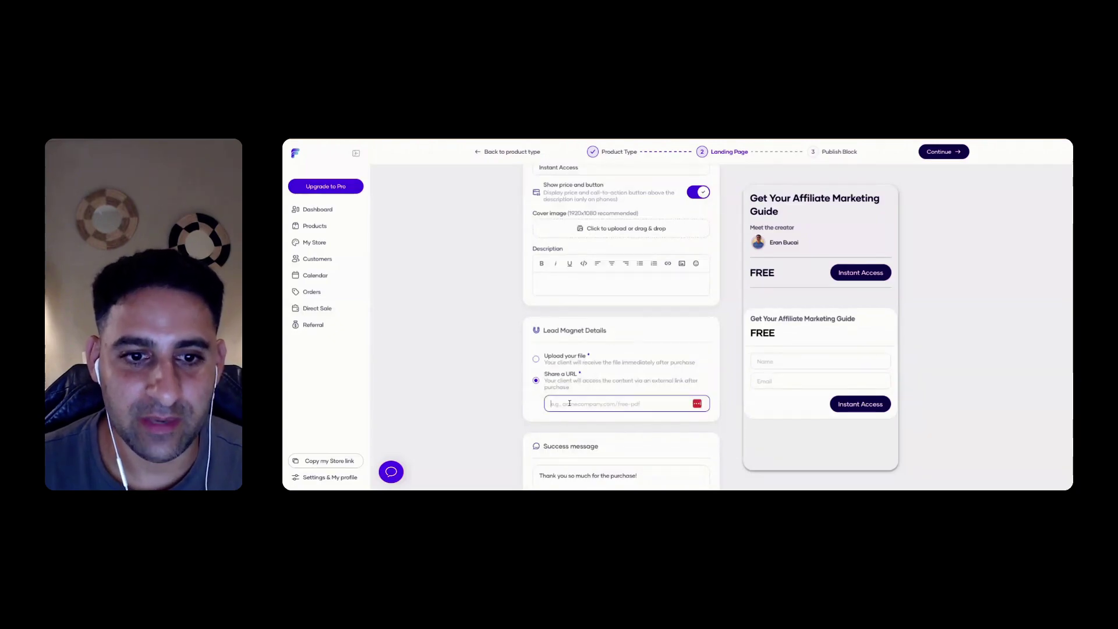
{"action": "left_click", "coordinate": [536, 359]}
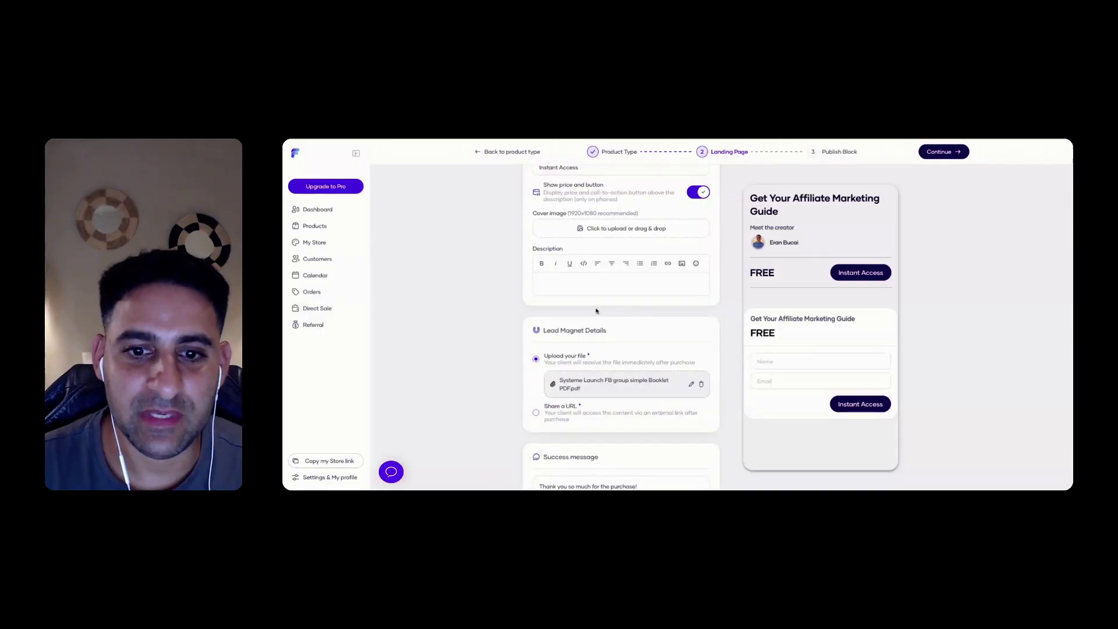
{"action": "scroll", "coordinate": [632, 361], "scroll_direction": "up", "scroll_amount": 4}
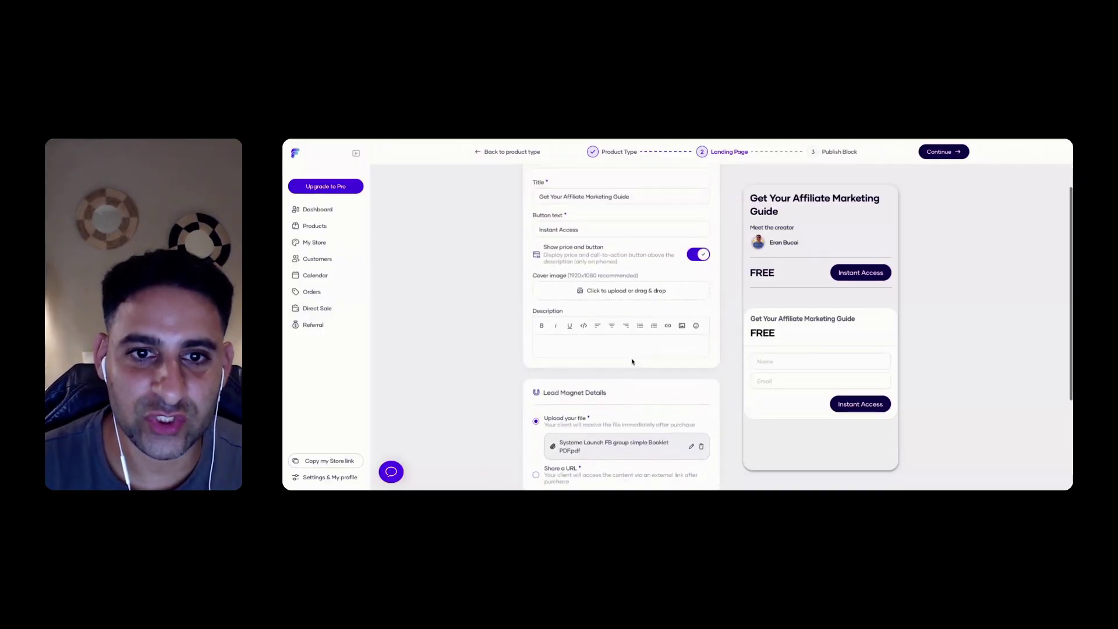
Change the lead magnet title to 'Launching a Membership Case Study'
{"action": "left_click", "coordinate": [600, 268]}
{"action": "key", "text": "ctrl+a"}
{"action": "type", "text": "L"}
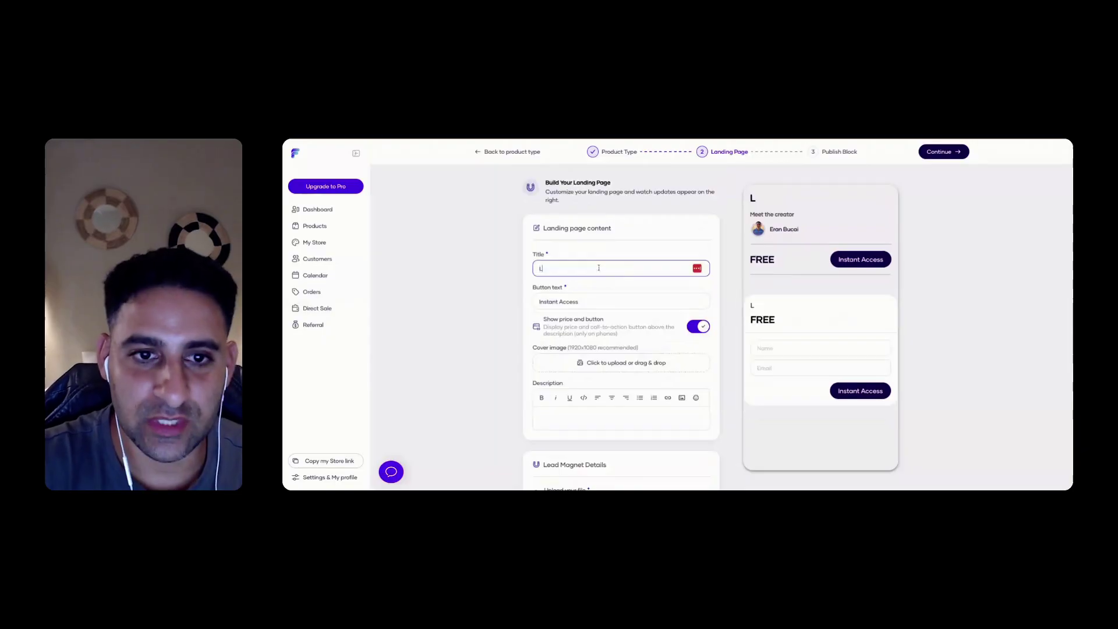
{"action": "type", "text": "aunching a Me"}
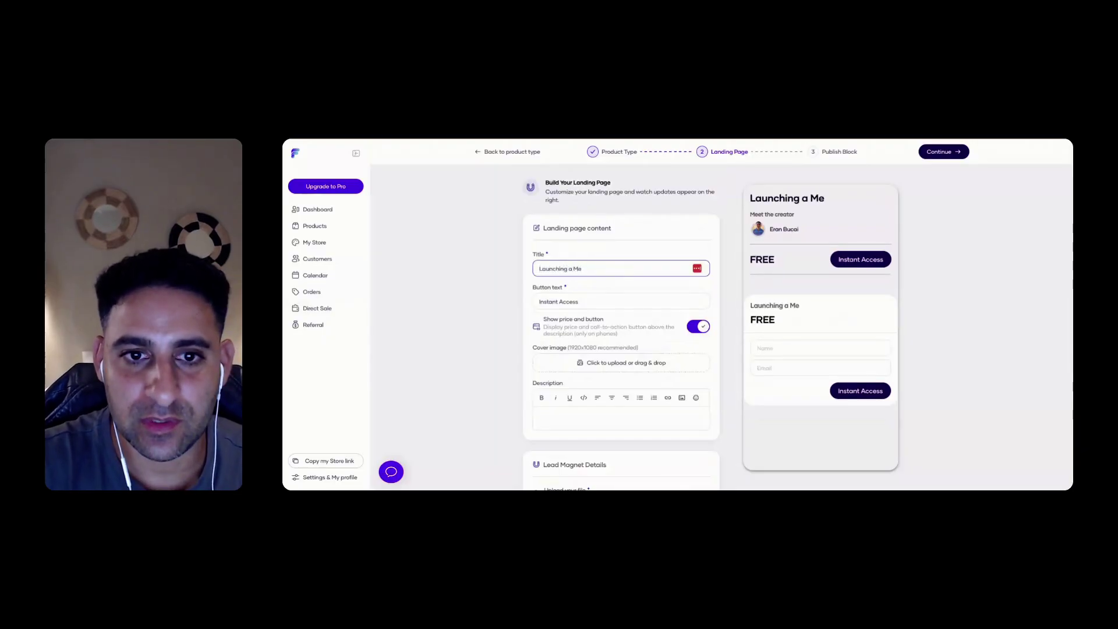
{"action": "type", "text": "mbership Case Stud"}
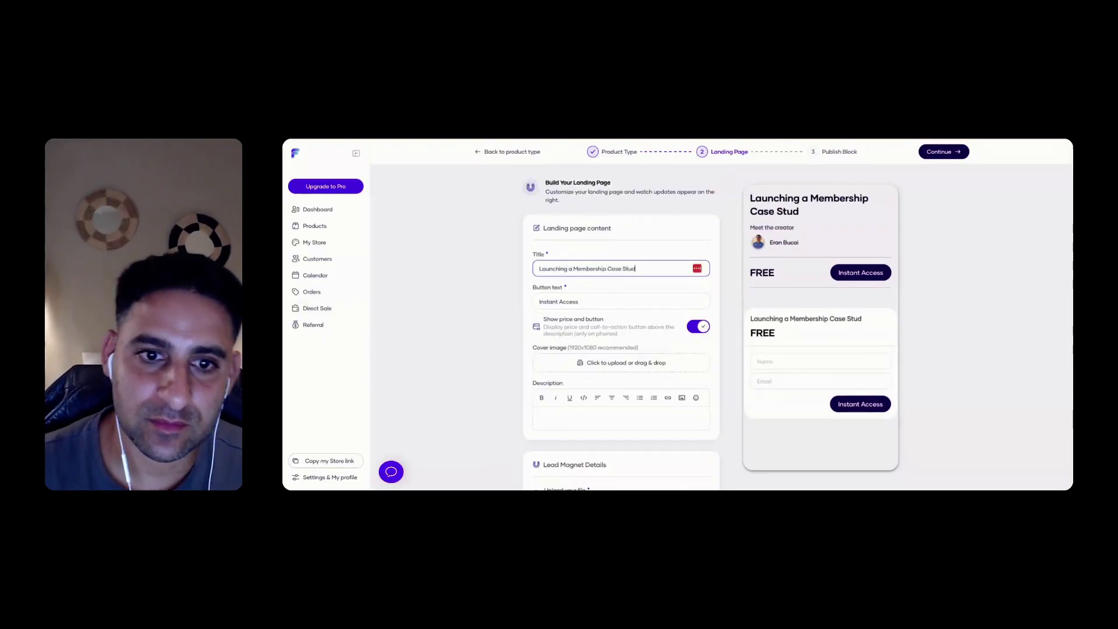
{"action": "type", "text": "y"}
{"action": "scroll", "coordinate": [613, 329], "scroll_direction": "down", "scroll_amount": 1}
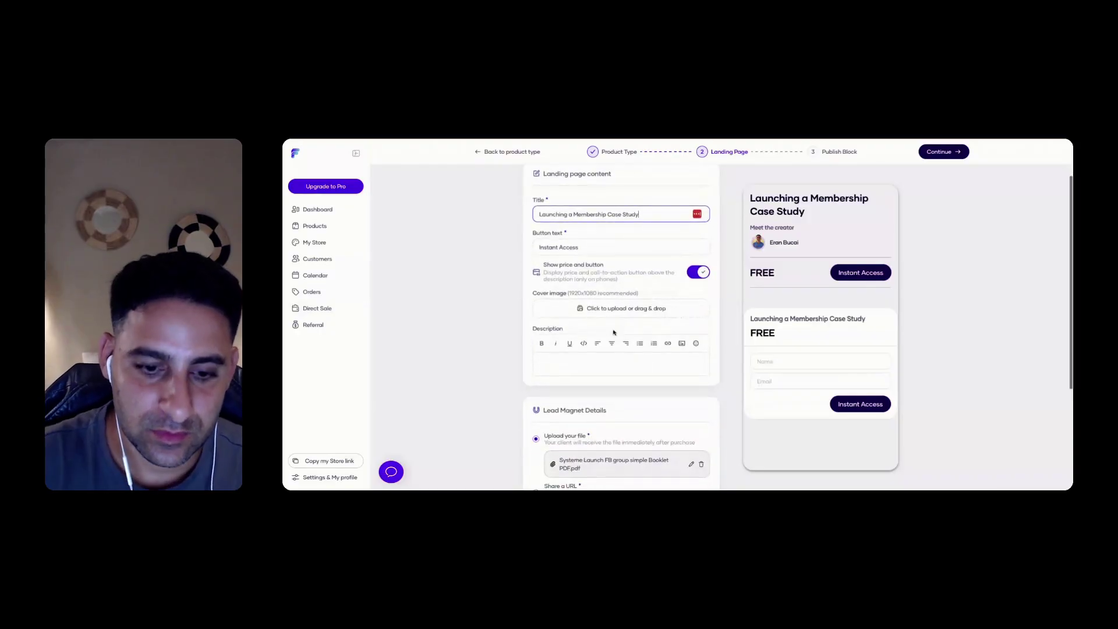
Write a description saying the presentation walks through launching 11K in 7 days
{"action": "left_click", "coordinate": [576, 362]}
{"action": "type", "text": "This"}
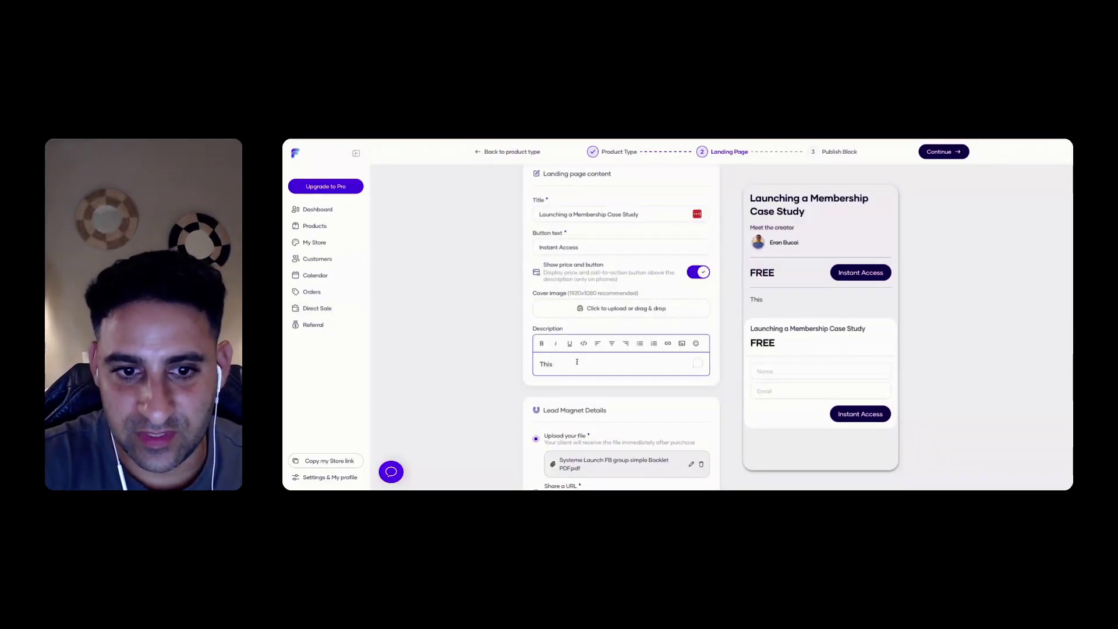
{"action": "type", "text": " presentation will walk"}
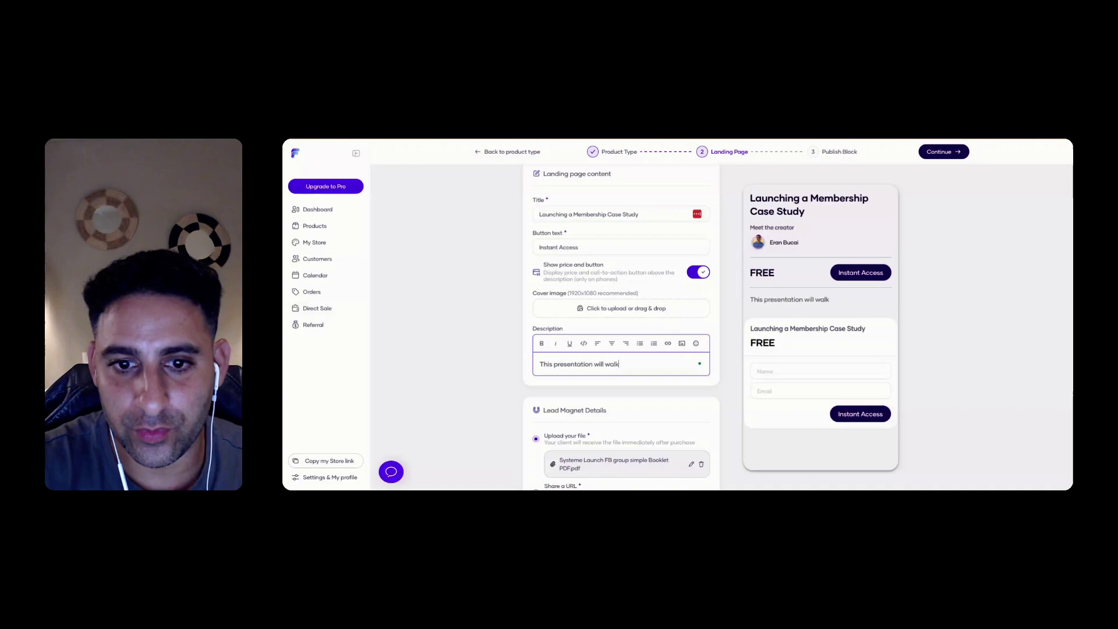
{"action": "type", "text": " you through my"}
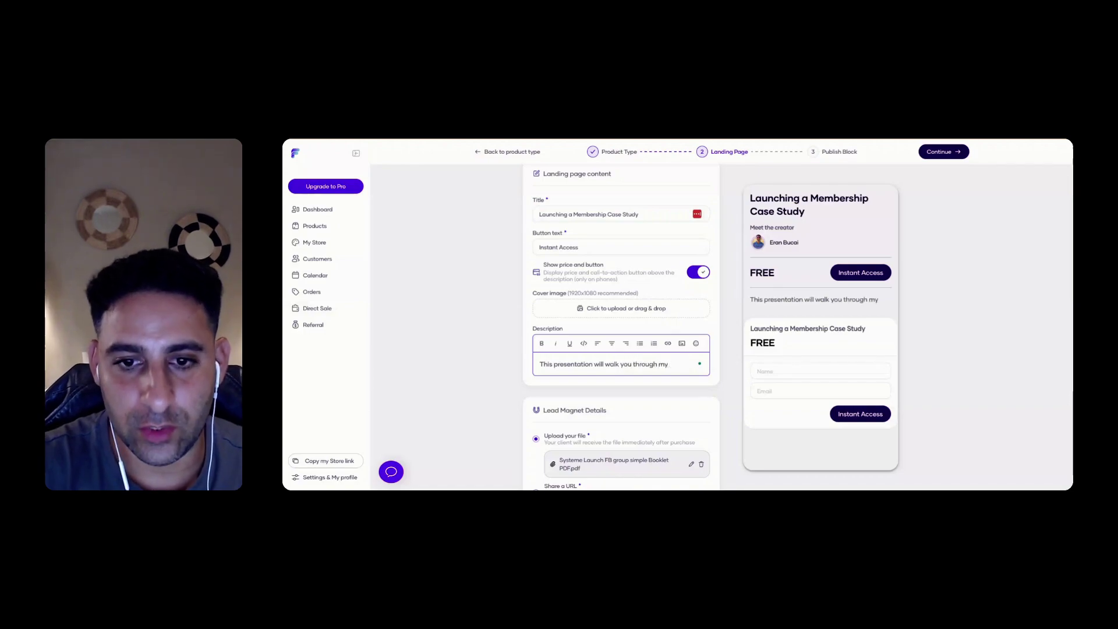
{"action": "type", "text": " launch o"}
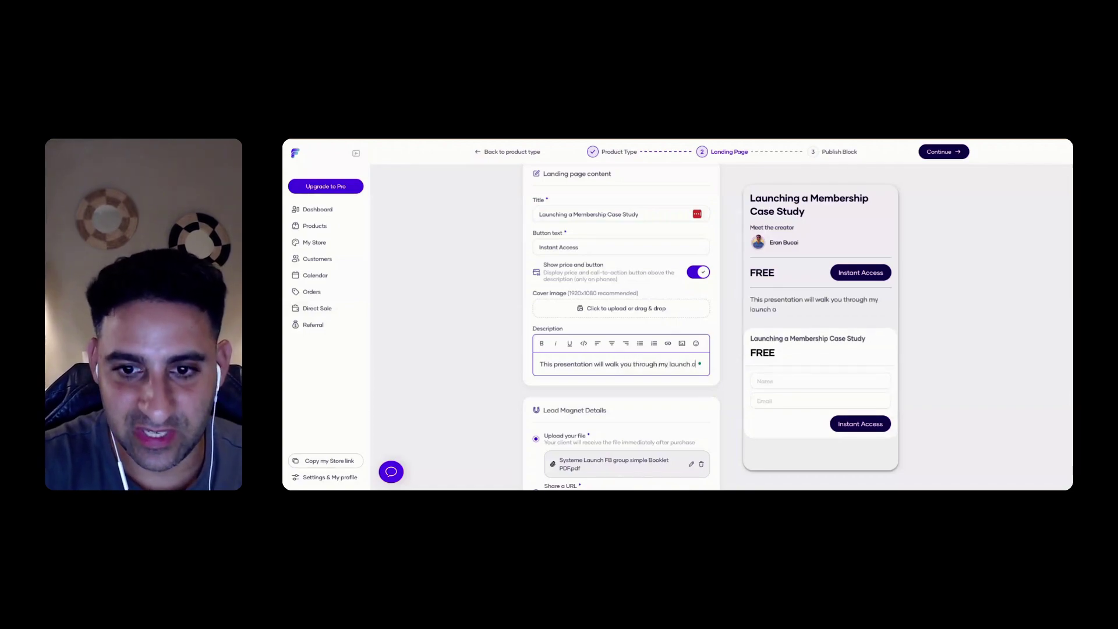
{"action": "type", "text": "f 11K in 7 days using systeme"}
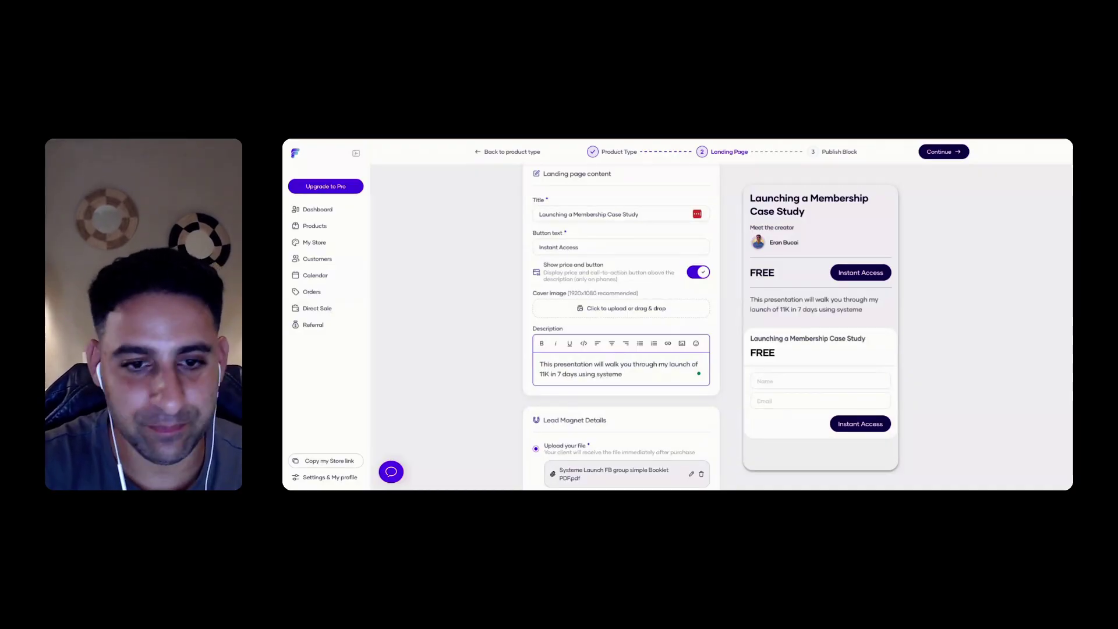
{"action": "key", "text": "BackSpace"}
{"action": "key", "text": "BackSpace"}
{"action": "key", "text": "BackSpace"}
{"action": "key", "text": "BackSpace"}
{"action": "key", "text": "BackSpace"}
{"action": "key", "text": "BackSpace"}
{"action": "key", "text": "BackSpace"}
{"action": "key", "text": "BackSpace"}
{"action": "key", "text": "BackSpace"}
{"action": "key", "text": "BackSpace"}
{"action": "key", "text": "BackSpace"}
{"action": "key", "text": "BackSpace"}
{"action": "key", "text": "BackSpace"}
{"action": "type", "text": "."}
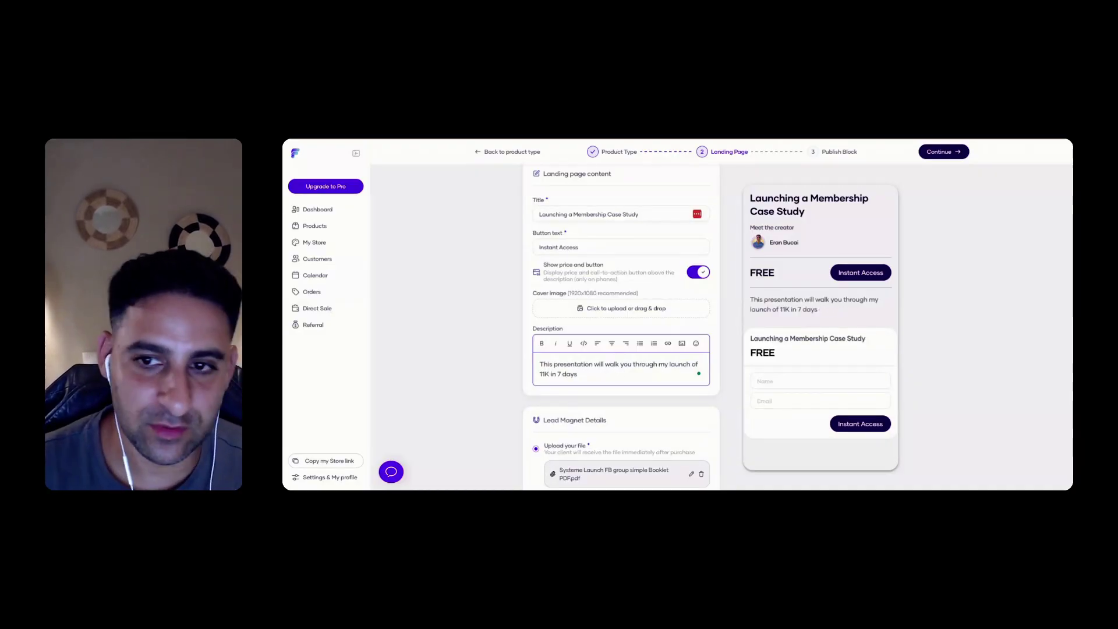
{"action": "left_click", "coordinate": [467, 360]}
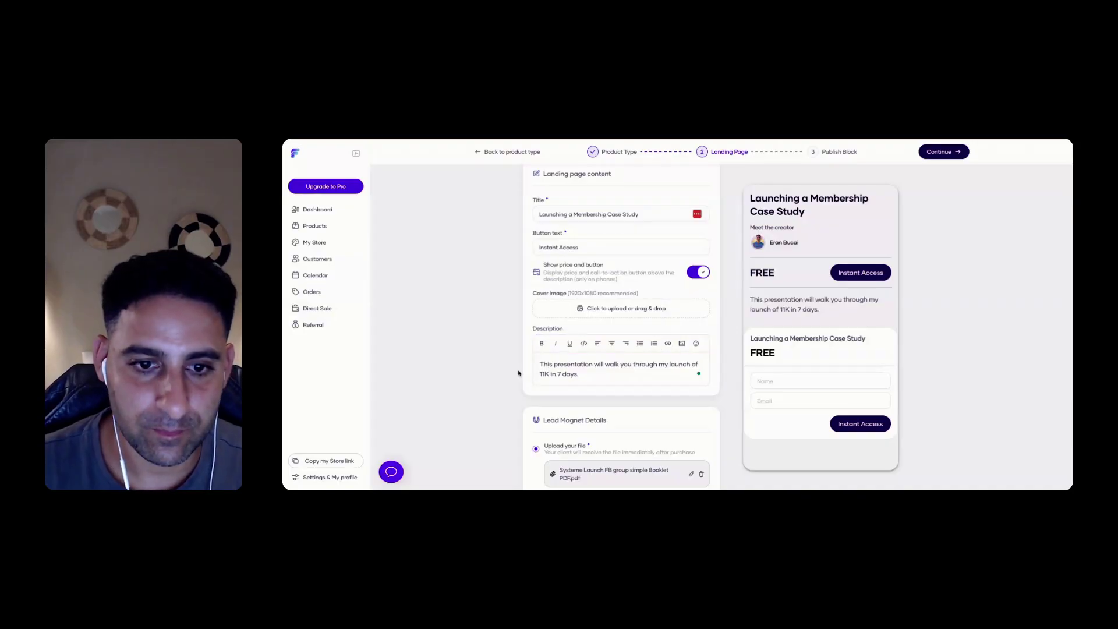
{"action": "scroll", "coordinate": [574, 375], "scroll_direction": "down", "scroll_amount": 3}
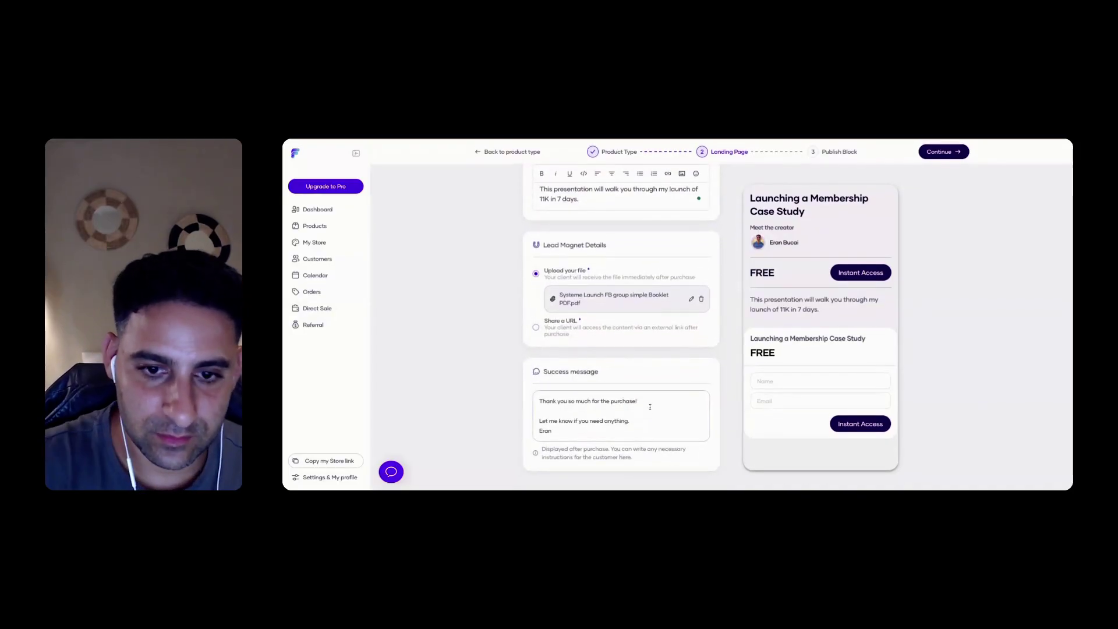
Replace the success message with 'Thanks for downloading!', an invitation to ask questions, and a contact e-mail
{"action": "left_click", "coordinate": [650, 403]}
{"action": "key", "text": "ctrl+a"}
{"action": "type", "text": "Thanks fo"}
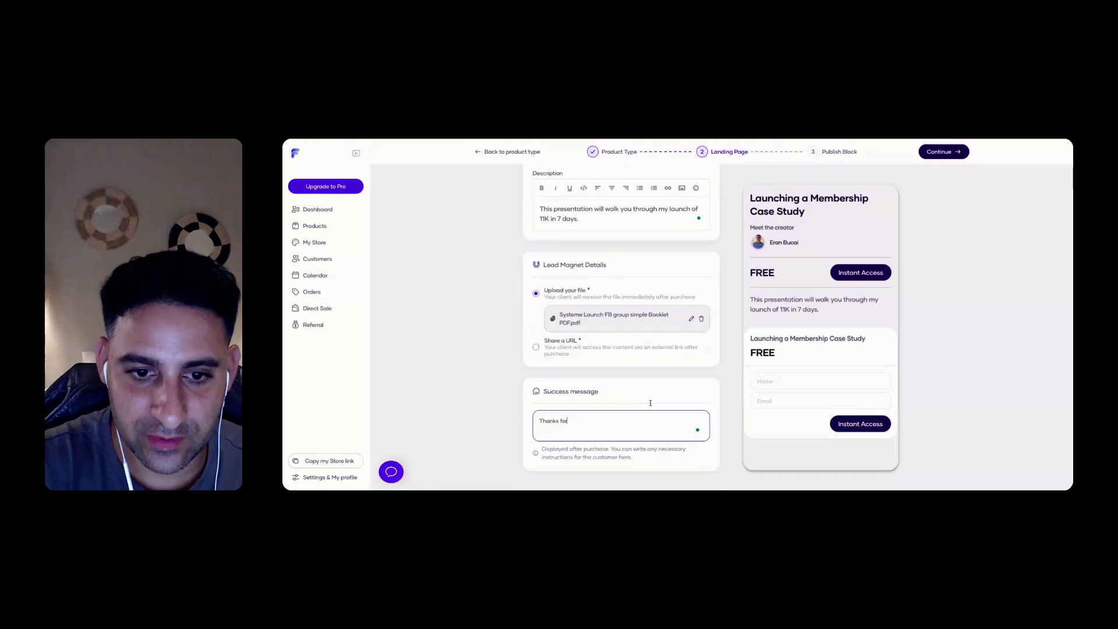
{"action": "type", "text": "r downloading! plea"}
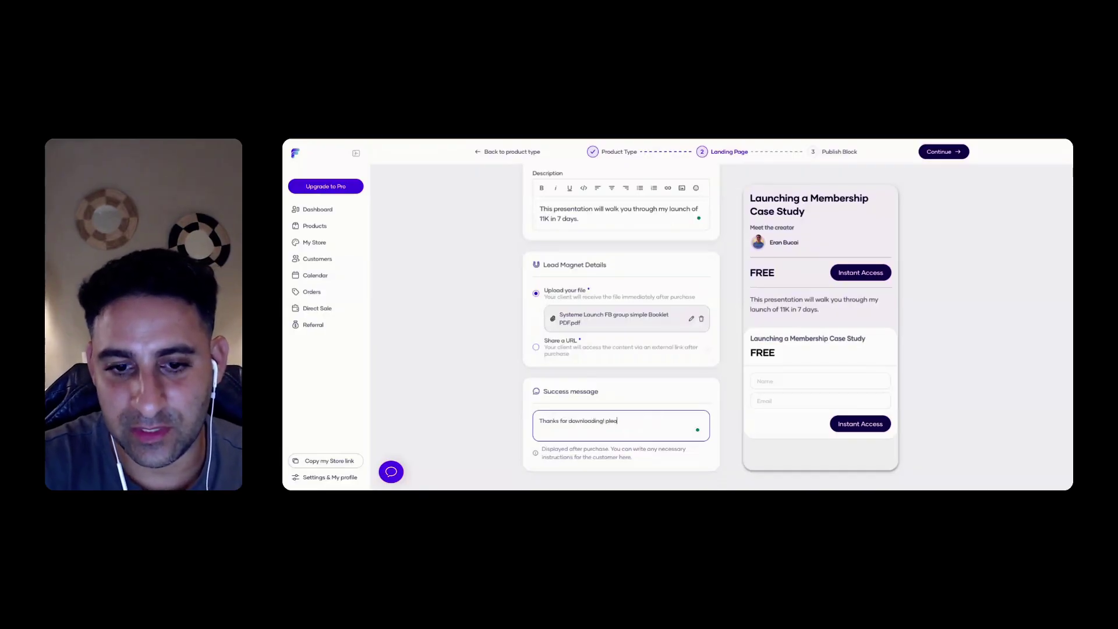
{"action": "type", "text": "se let me know if you ha"}
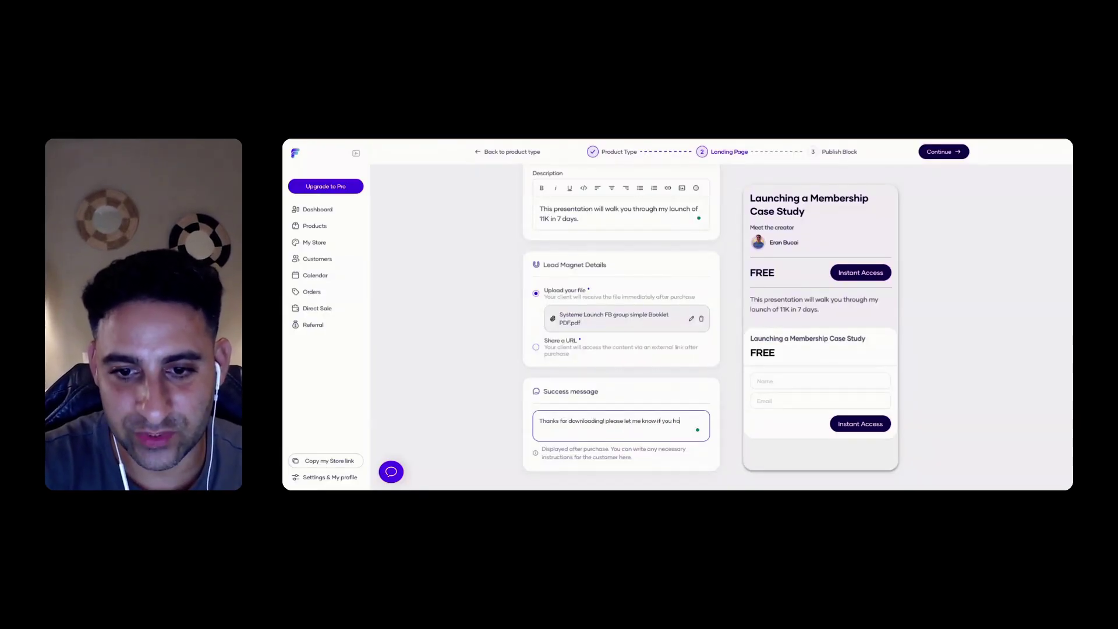
{"action": "type", "text": "ve any questions. email m"}
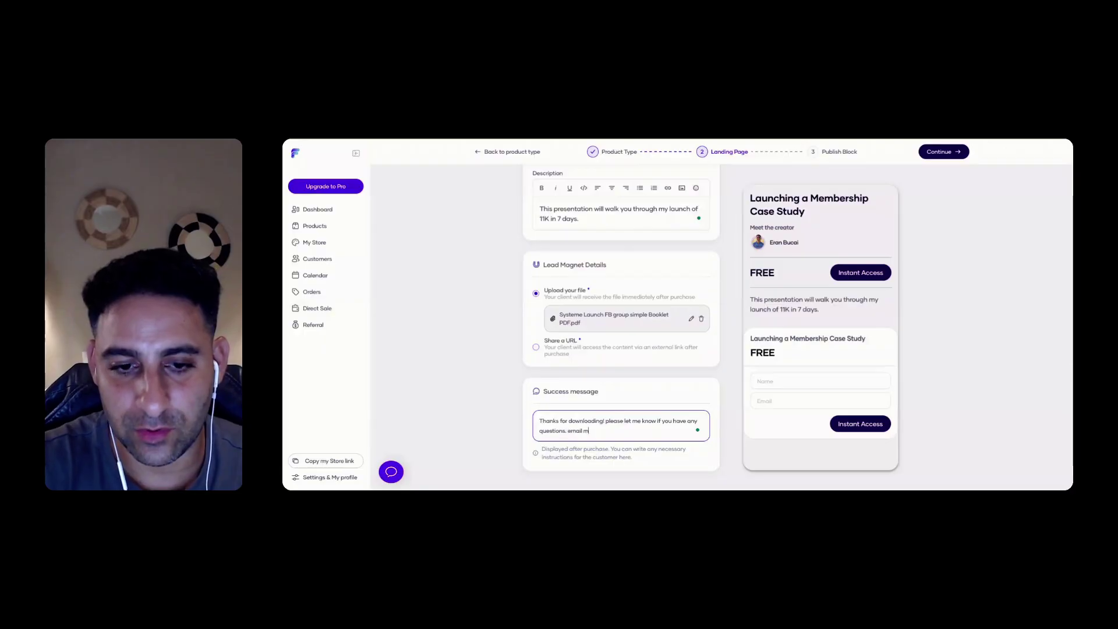
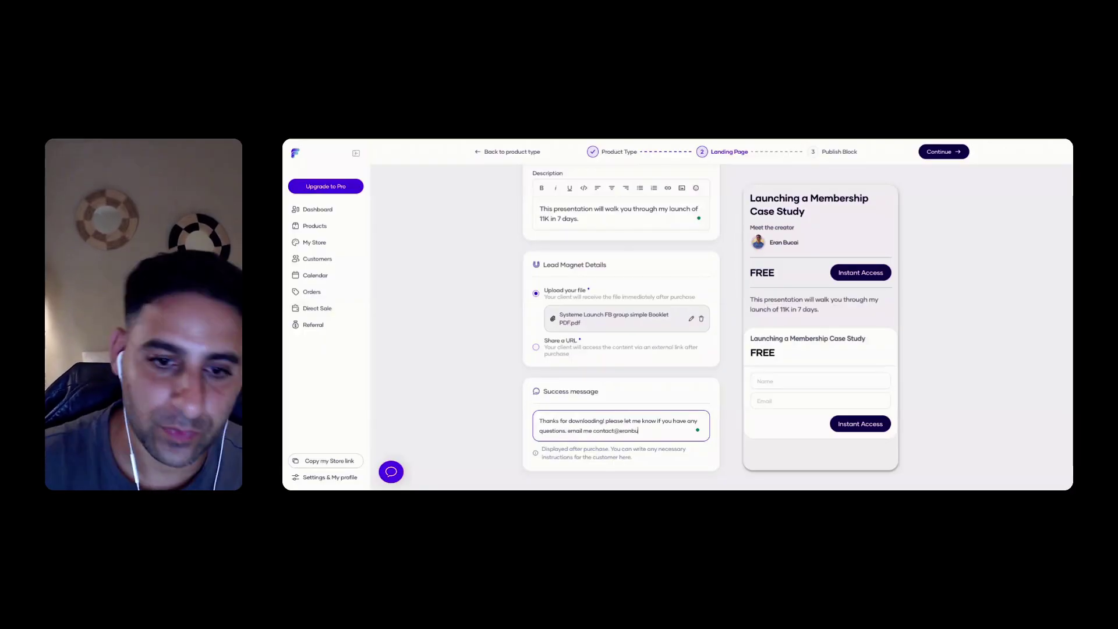
{"action": "scroll", "coordinate": [570, 448], "scroll_direction": "up", "scroll_amount": 1}
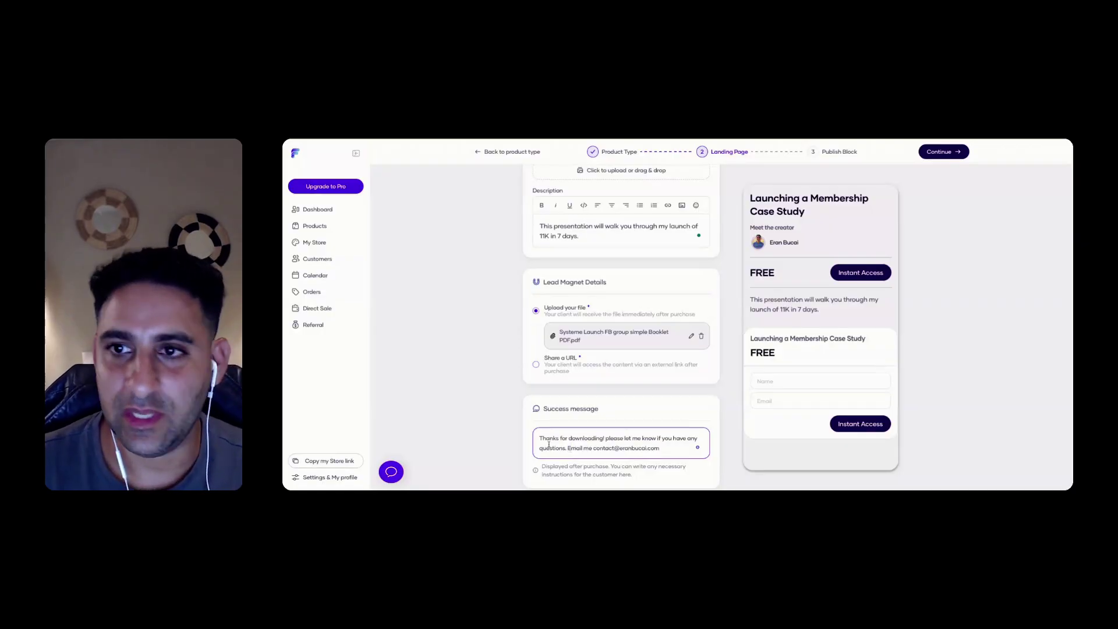
{"action": "scroll", "coordinate": [548, 444], "scroll_direction": "up", "scroll_amount": 5}
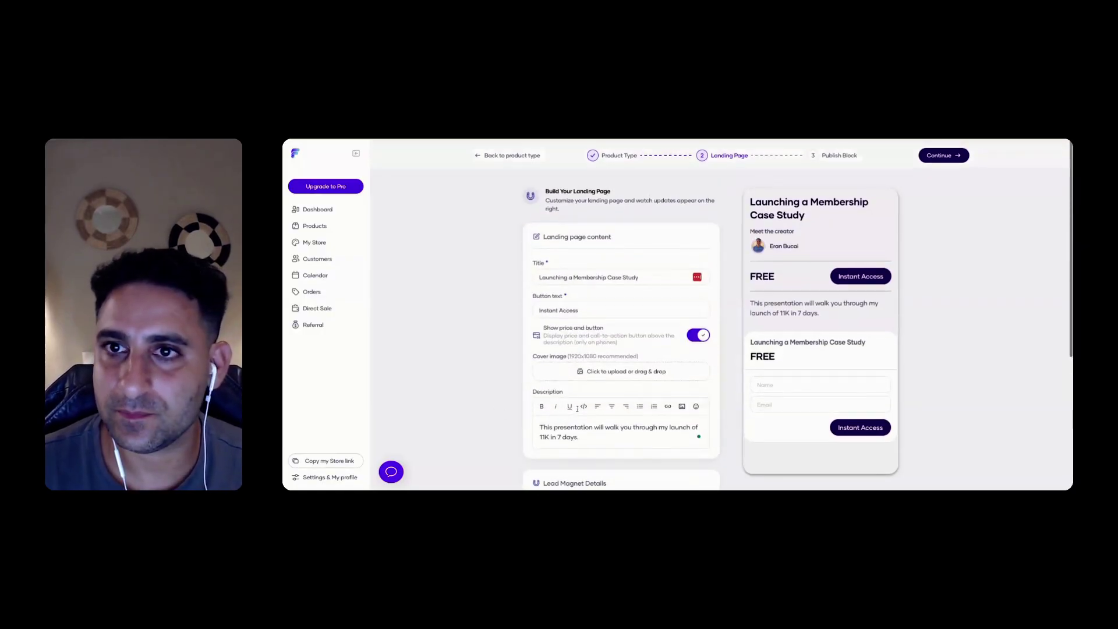
{"action": "scroll", "coordinate": [577, 408], "scroll_direction": "down", "scroll_amount": 4}
{"action": "scroll", "coordinate": [641, 349], "scroll_direction": "up", "scroll_amount": 2}
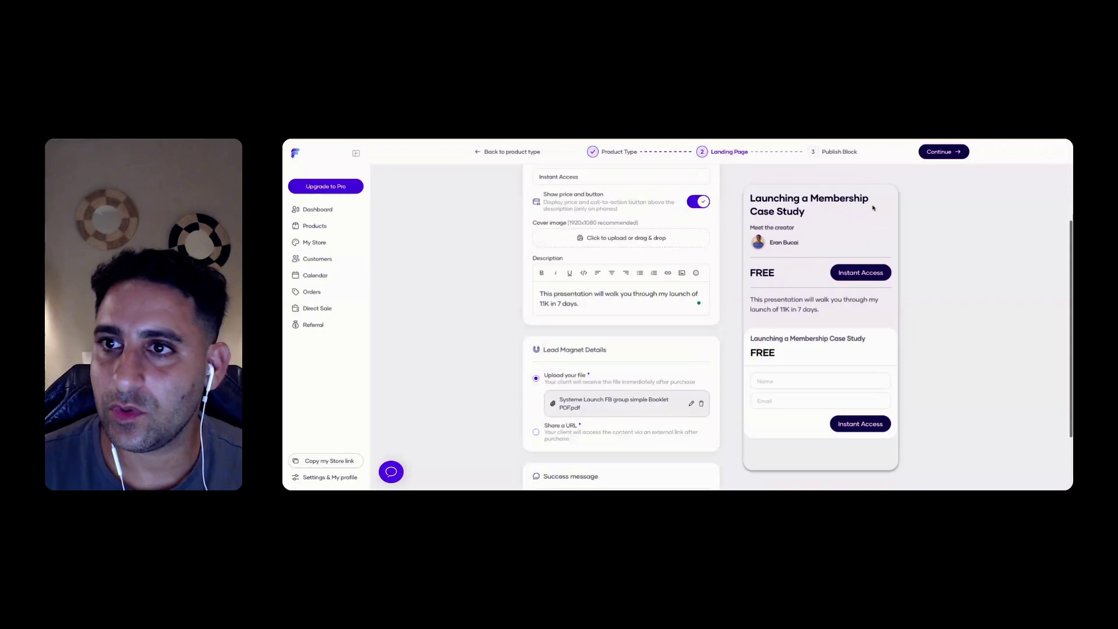
Make the Launching a Membership Case Study product Public on Publish Block and create it
{"action": "left_click", "coordinate": [943, 151]}
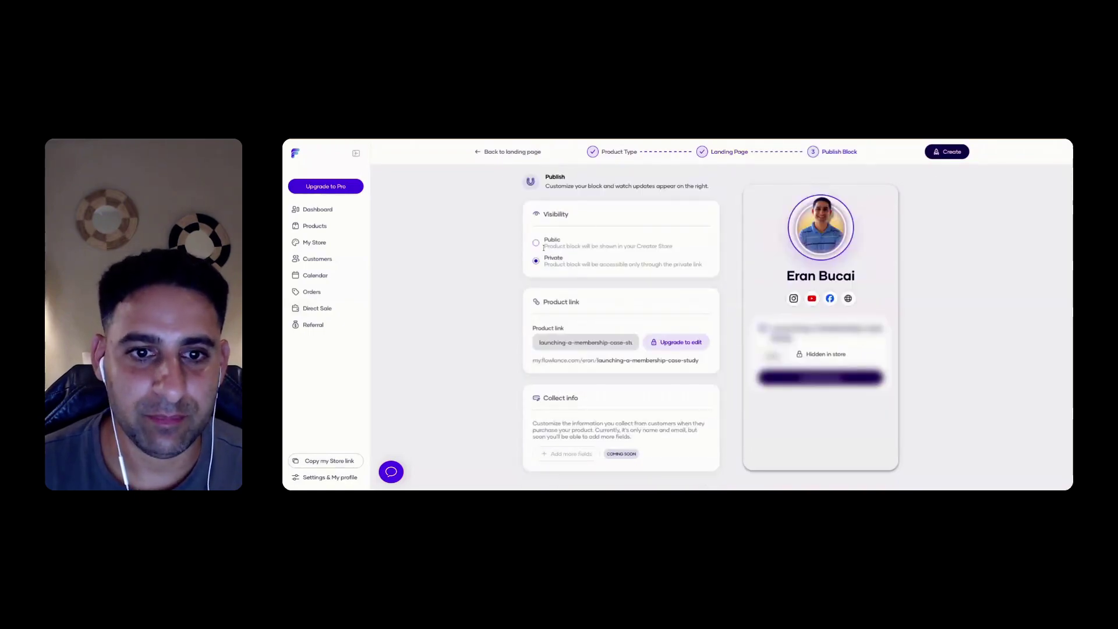
{"action": "left_click", "coordinate": [536, 243]}
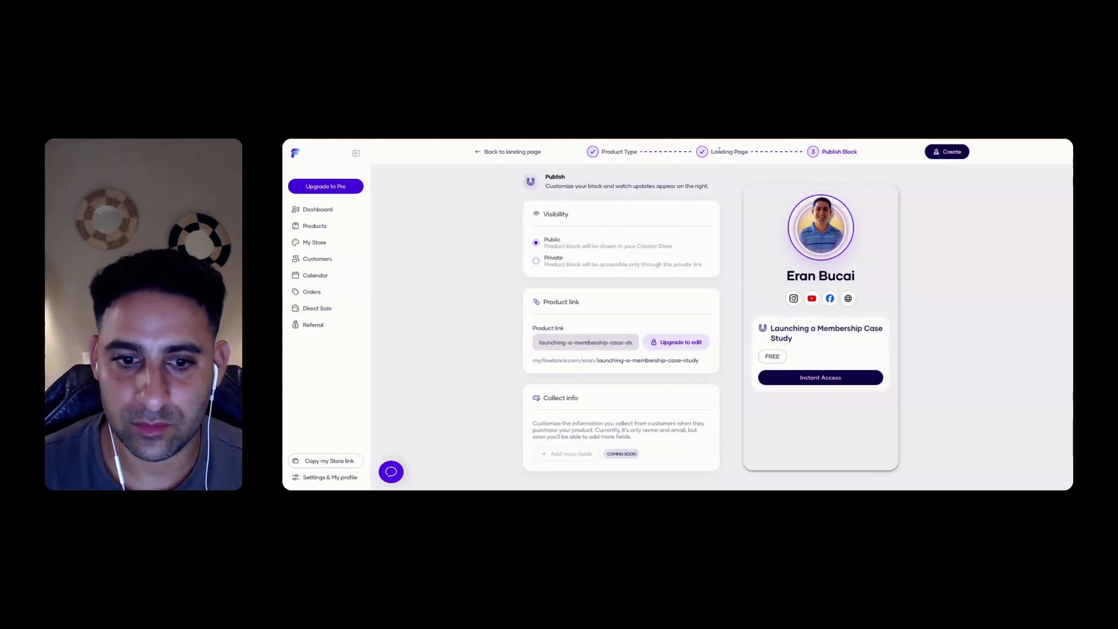
{"action": "scroll", "coordinate": [846, 151], "scroll_direction": "up", "scroll_amount": 1}
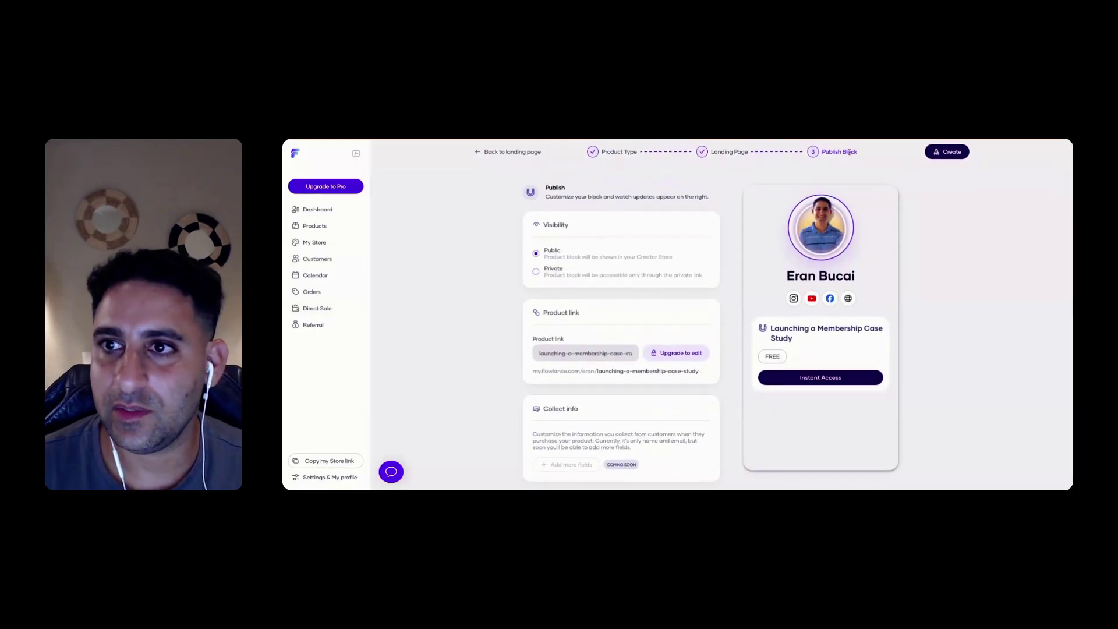
{"action": "left_click", "coordinate": [949, 152]}
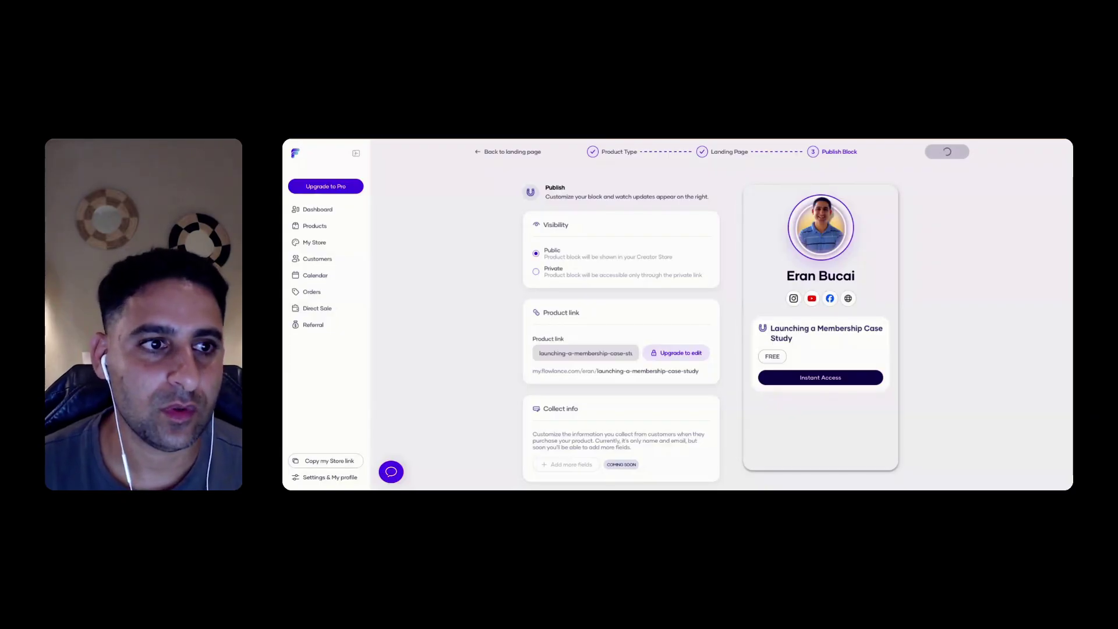
Discard the unsaved product changes and open the Calendar in week view
{"action": "left_click", "coordinate": [321, 260]}
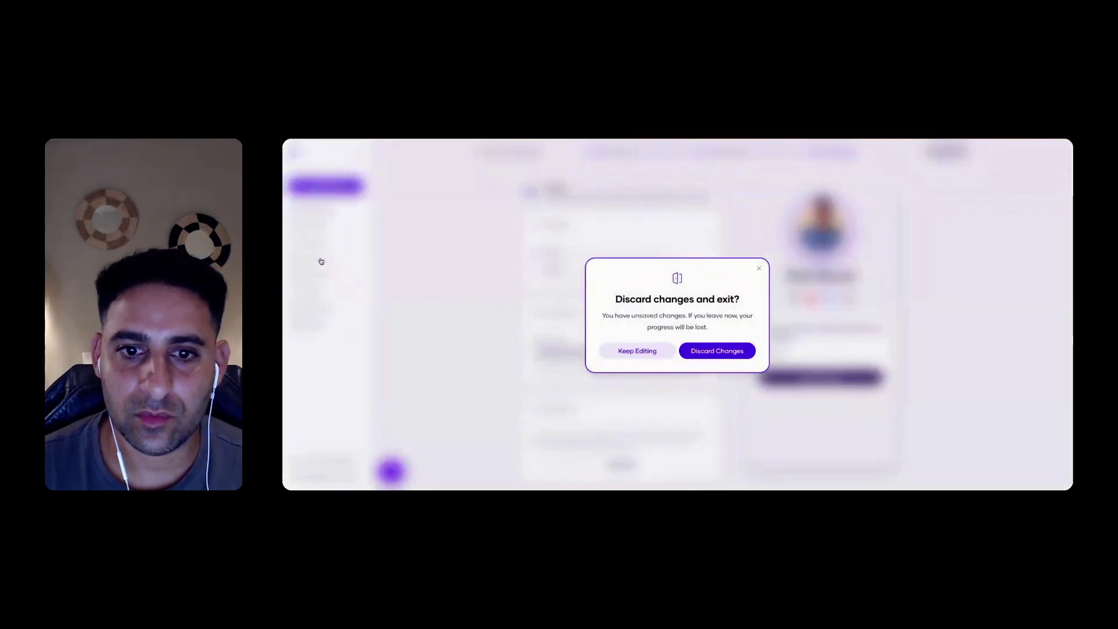
{"action": "left_click", "coordinate": [704, 354]}
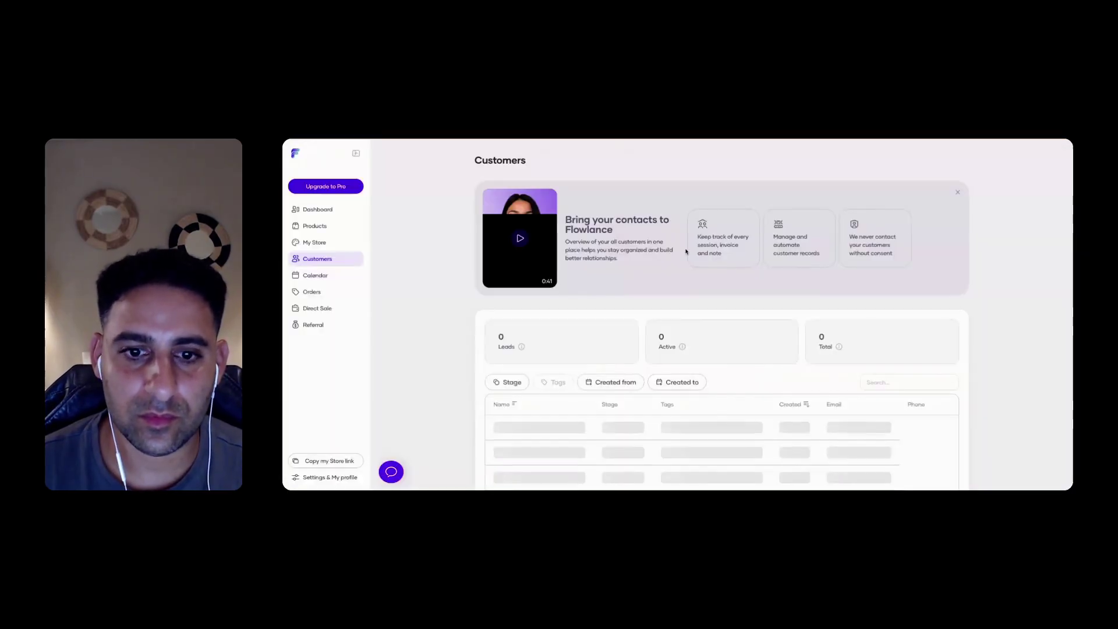
{"action": "scroll", "coordinate": [478, 324], "scroll_direction": "down", "scroll_amount": 1}
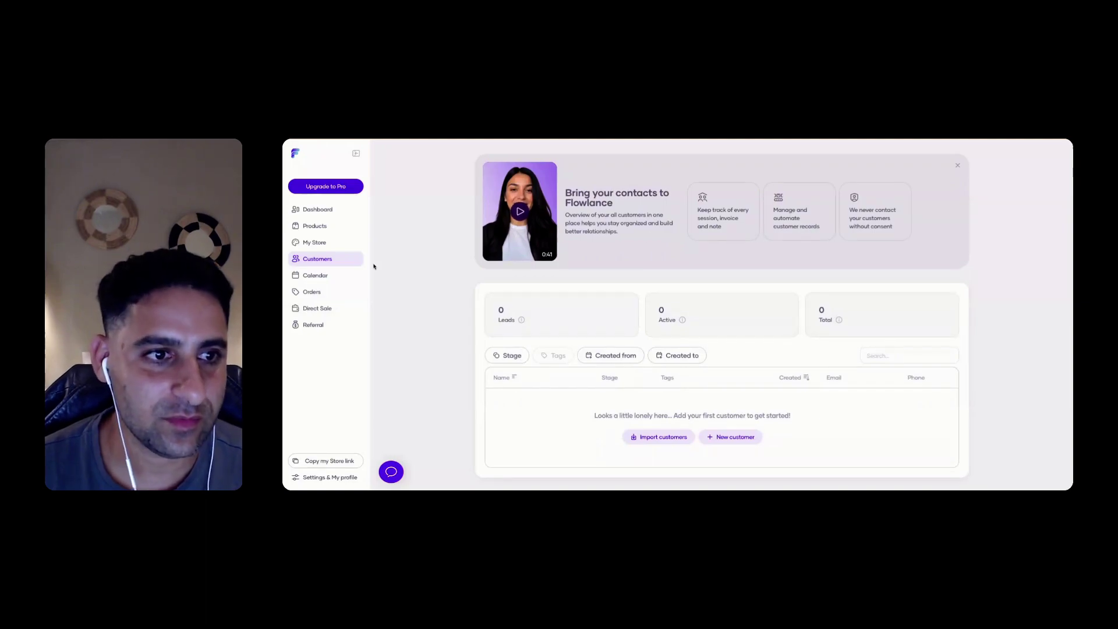
{"action": "left_click", "coordinate": [329, 281]}
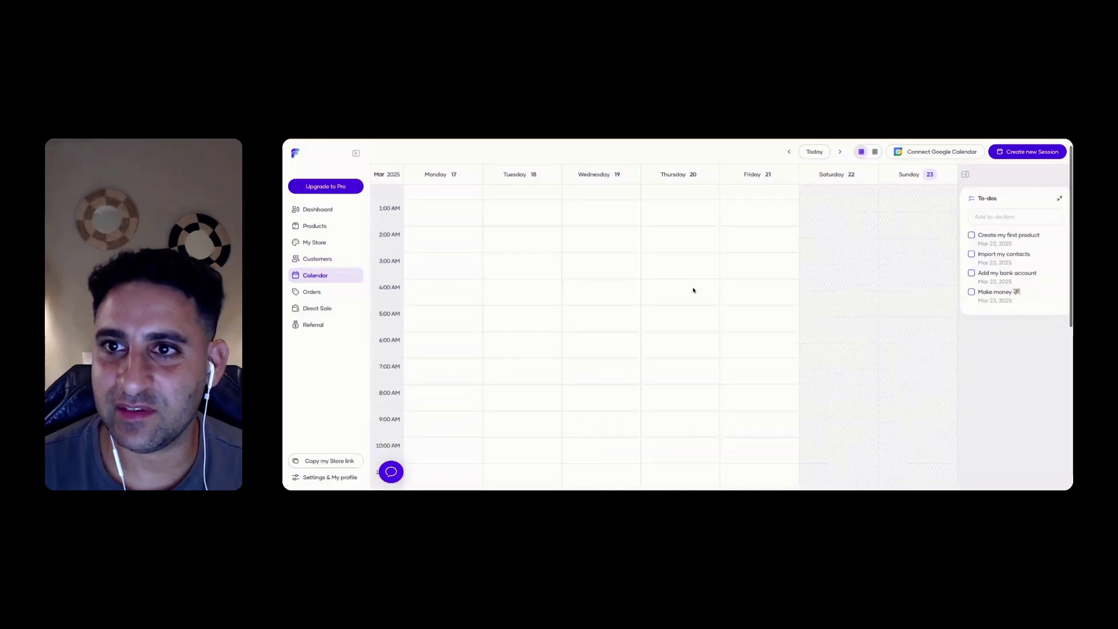
Switch the calendar to list view and back, then start a new session and try adding a guest
{"action": "left_click", "coordinate": [875, 152]}
{"action": "left_click", "coordinate": [860, 153]}
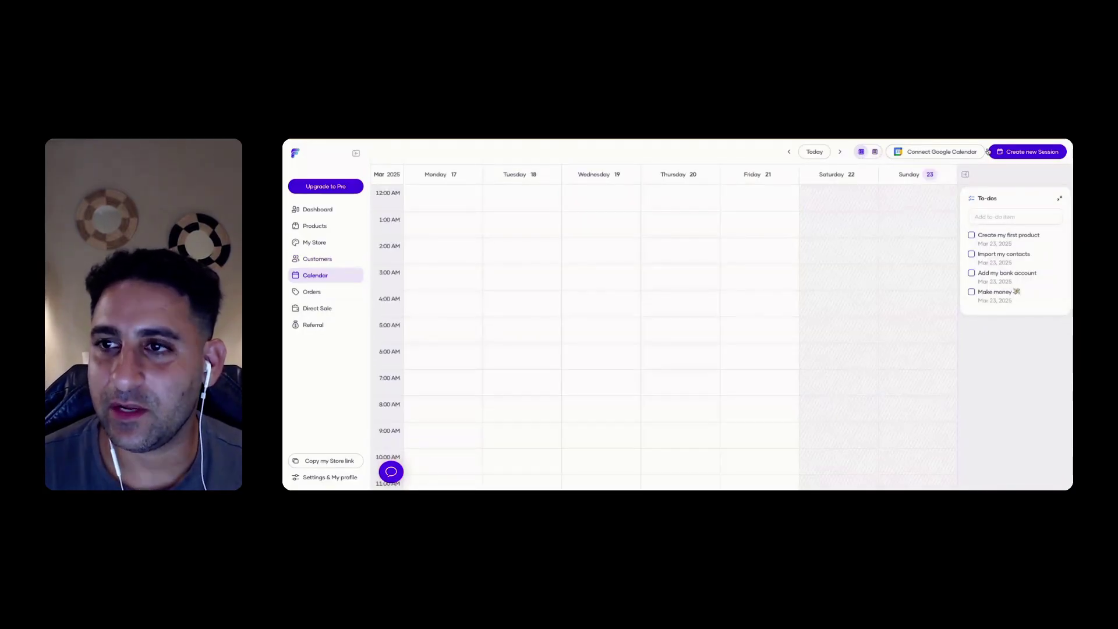
{"action": "left_click", "coordinate": [1010, 153]}
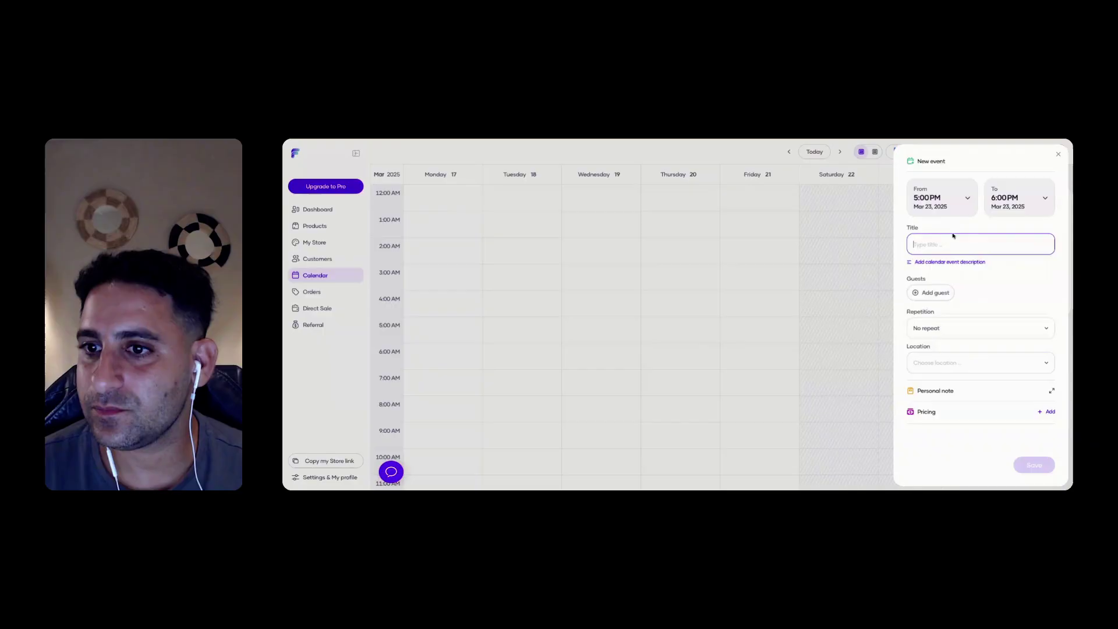
{"action": "left_click", "coordinate": [938, 293]}
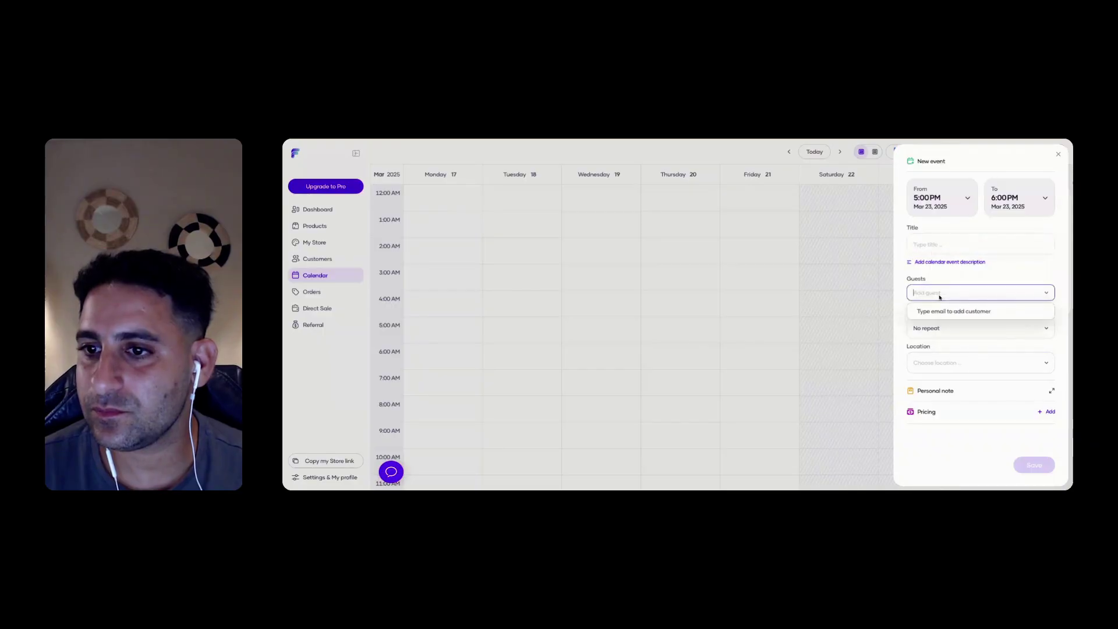
{"action": "left_click", "coordinate": [956, 280]}
Leave the event on No repeat, close the form without saving, and open Orders
{"action": "left_click", "coordinate": [953, 330]}
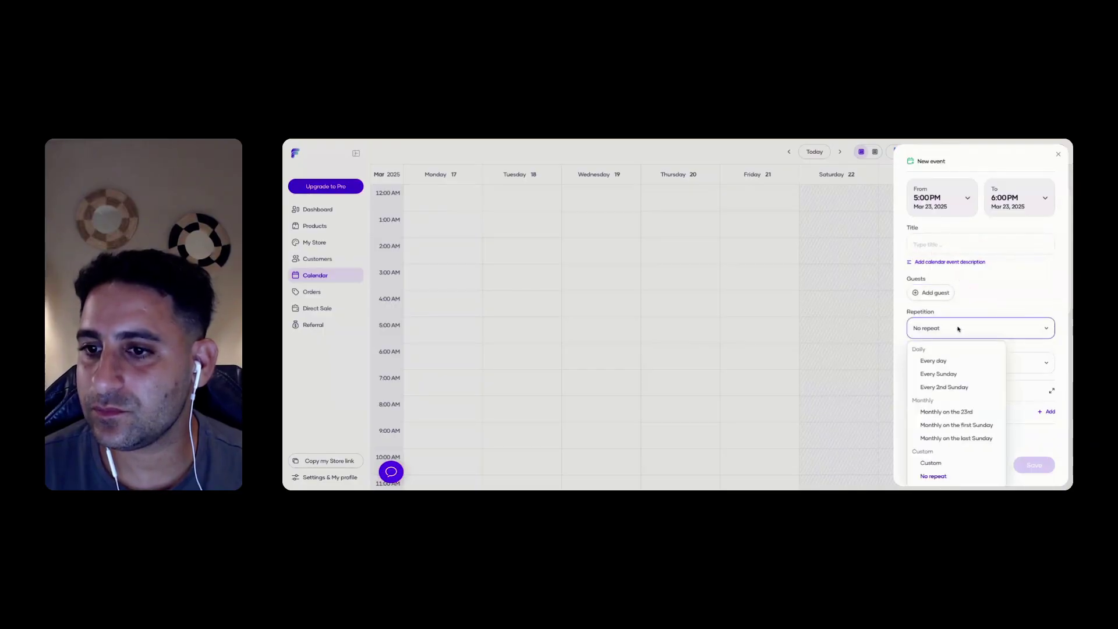
{"action": "left_click", "coordinate": [960, 327]}
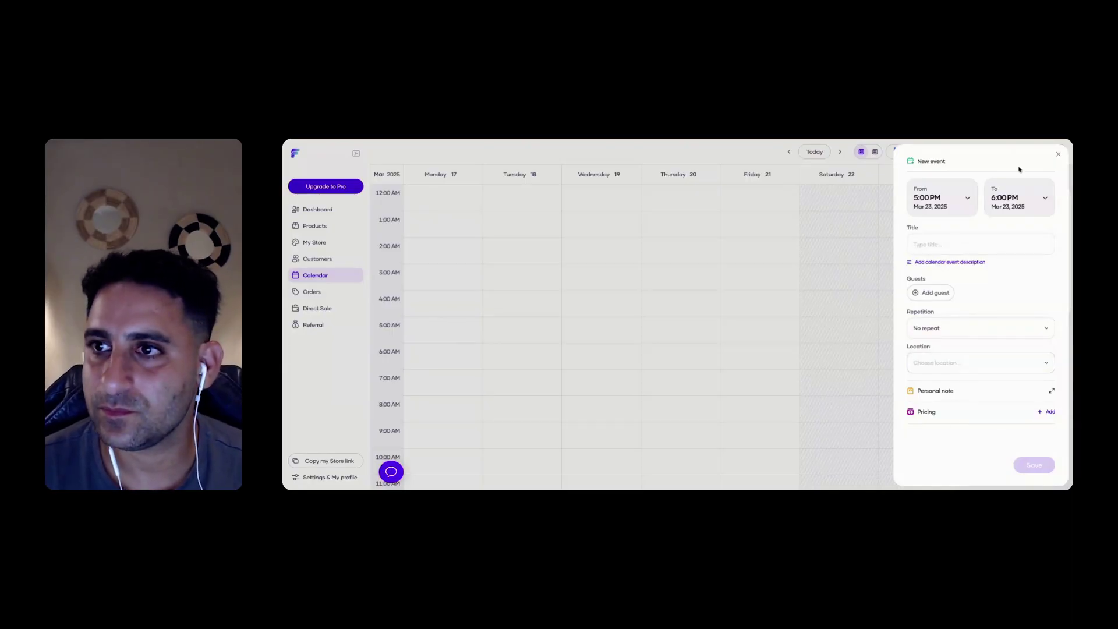
{"action": "left_click", "coordinate": [1058, 155]}
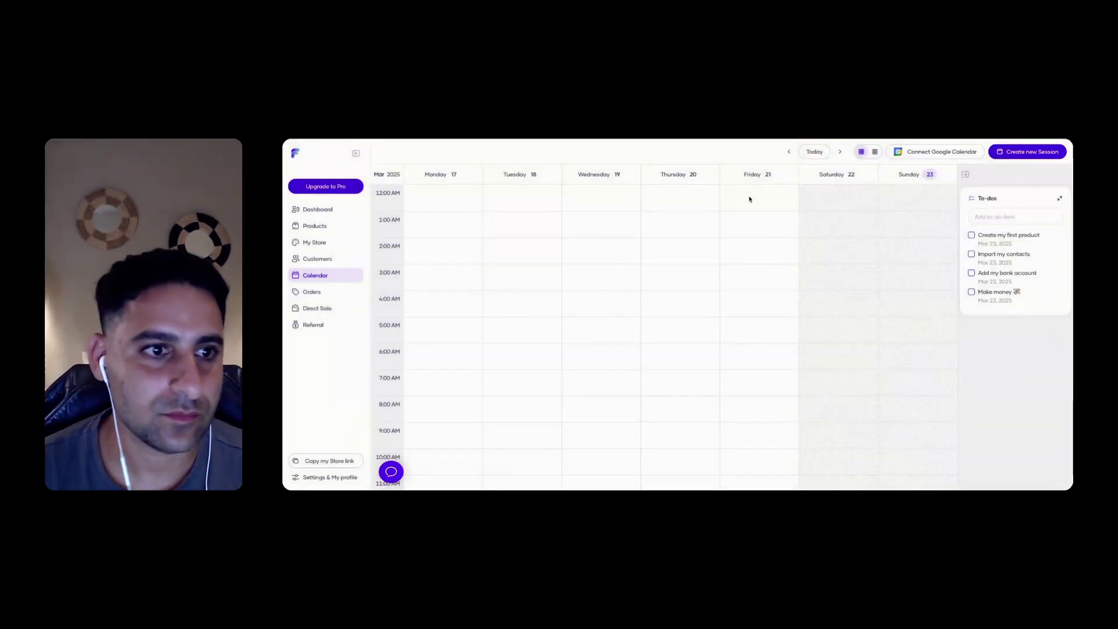
{"action": "left_click", "coordinate": [328, 291]}
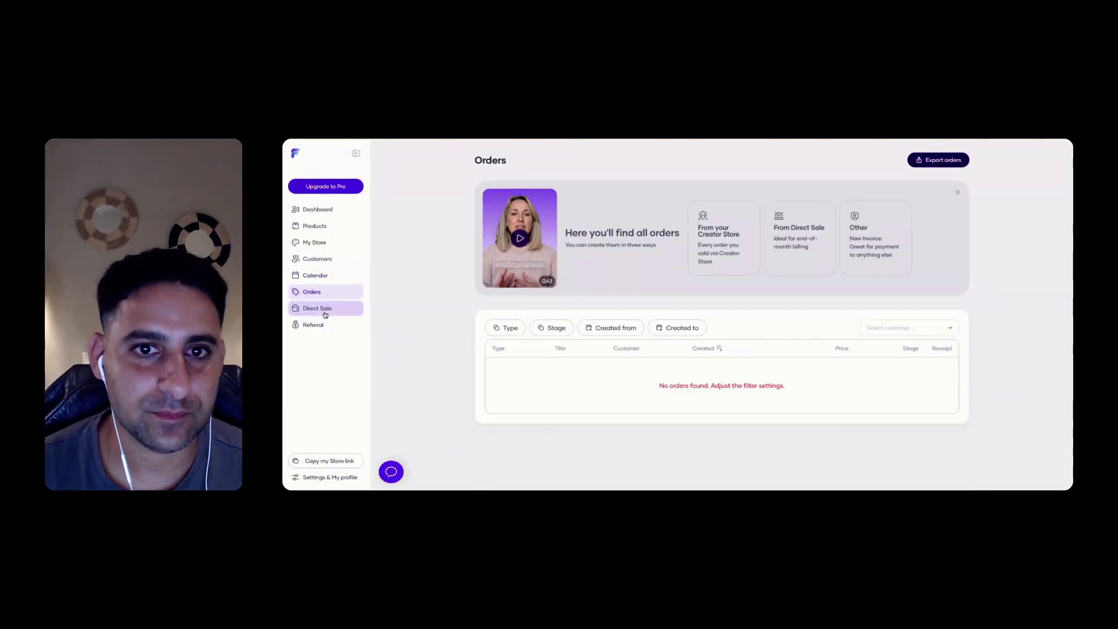
Look over the Direct Sale products page and the referral program page
{"action": "left_click", "coordinate": [318, 308]}
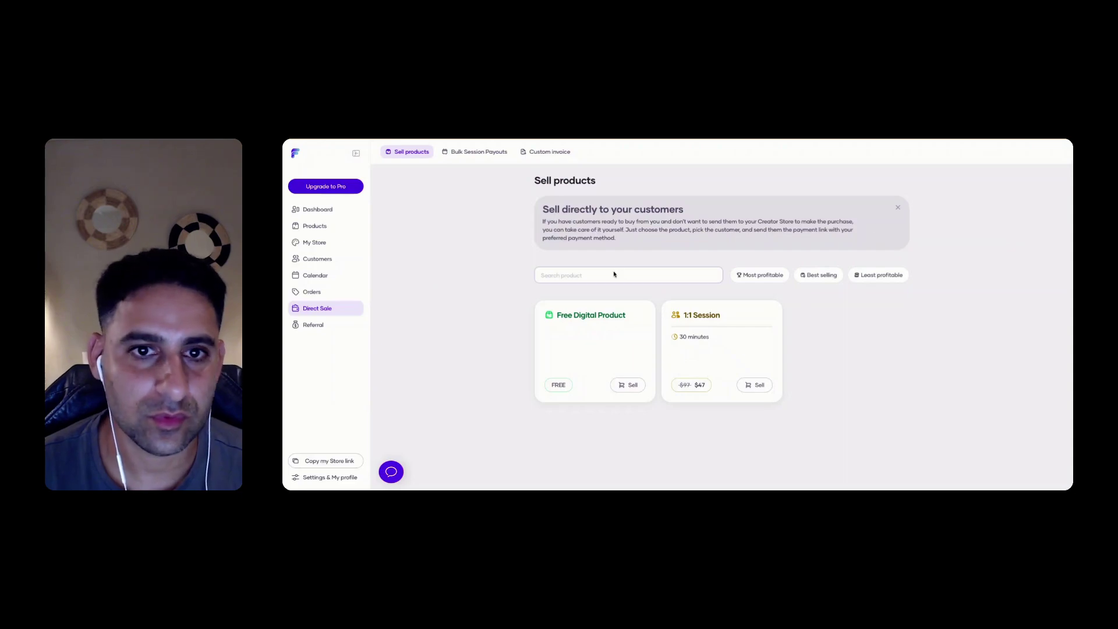
{"action": "left_click", "coordinate": [313, 326]}
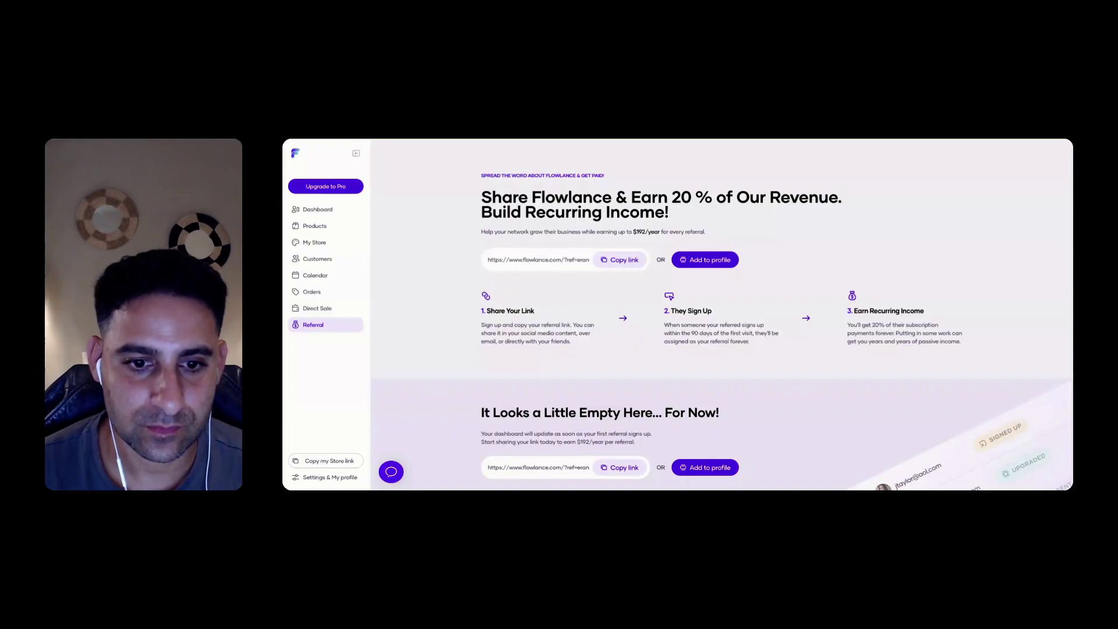
{"action": "scroll", "coordinate": [720, 319], "scroll_direction": "down", "scroll_amount": 1}
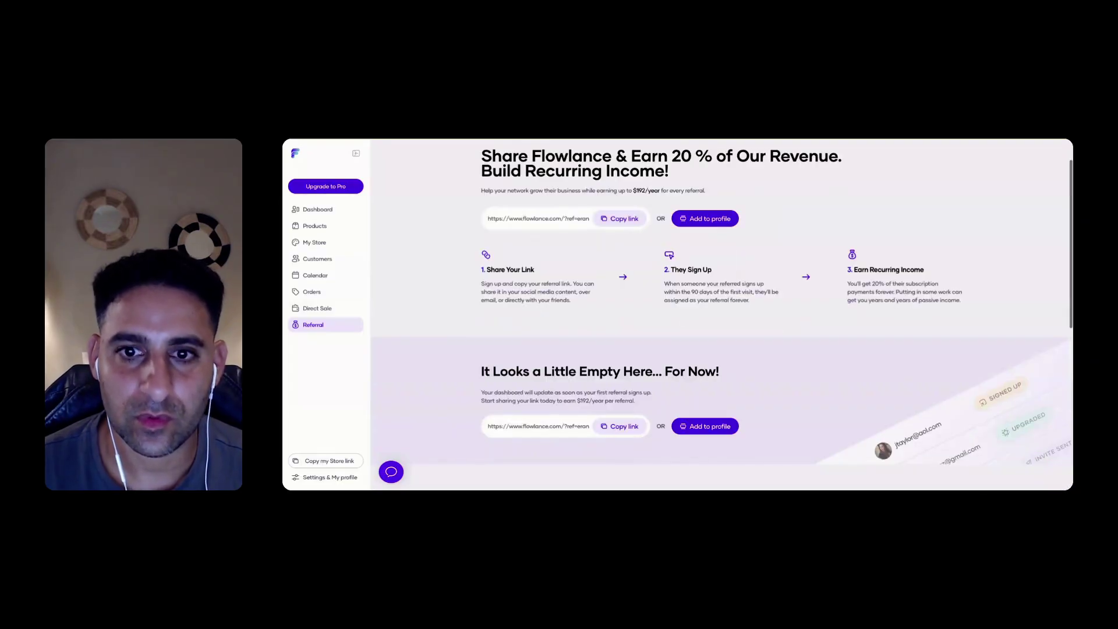
{"action": "scroll", "coordinate": [465, 263], "scroll_direction": "up", "scroll_amount": 1}
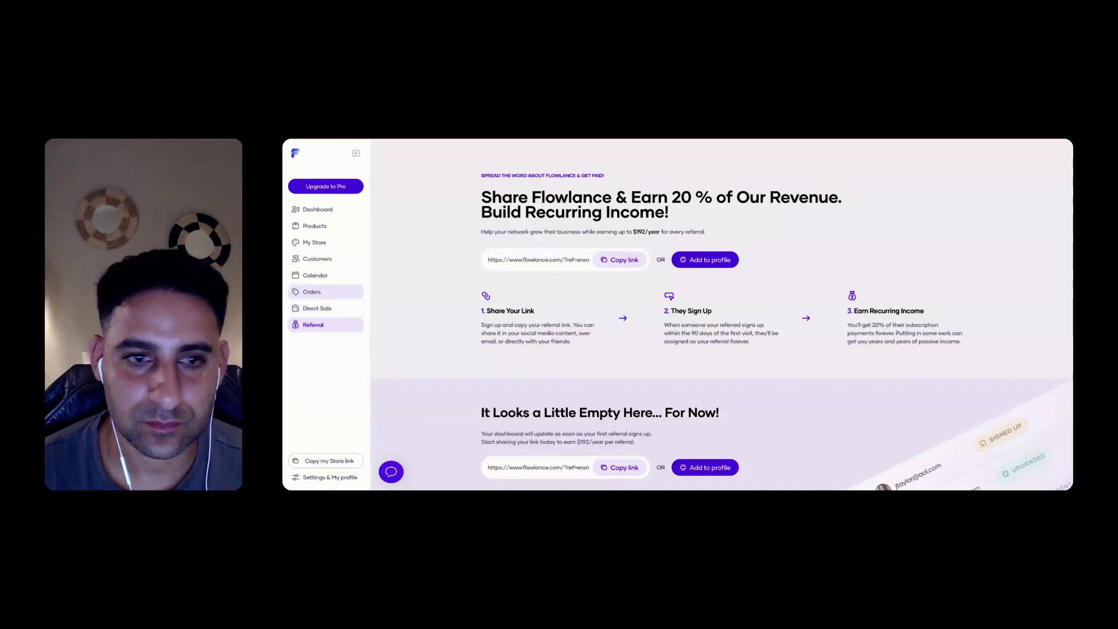
Visit Orders, Direct Sale, Customers, My Store, Calendar, Products and the welcome dashboard in turn
{"action": "left_click", "coordinate": [312, 292]}
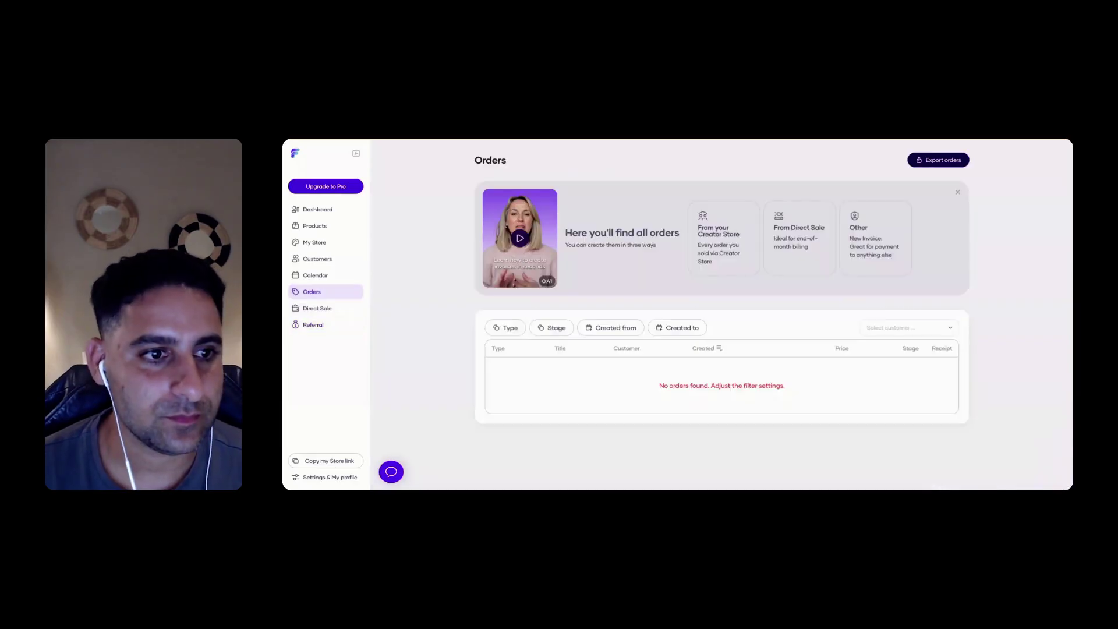
{"action": "left_click", "coordinate": [318, 308]}
{"action": "left_click", "coordinate": [315, 275]}
{"action": "left_click", "coordinate": [317, 259]}
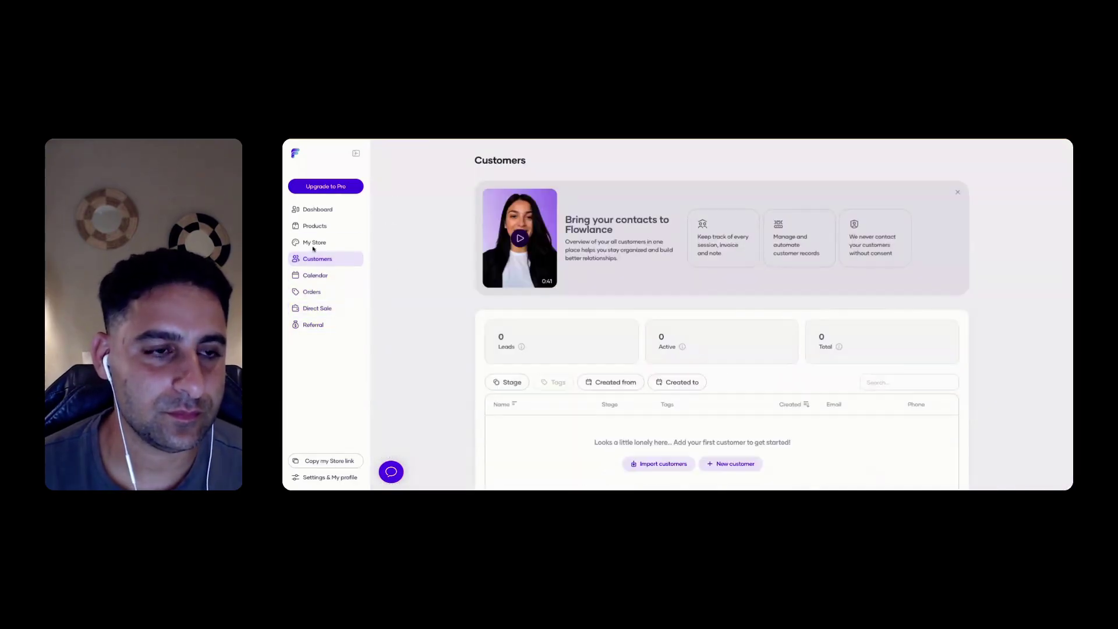
{"action": "left_click", "coordinate": [314, 243]}
{"action": "left_click", "coordinate": [312, 227]}
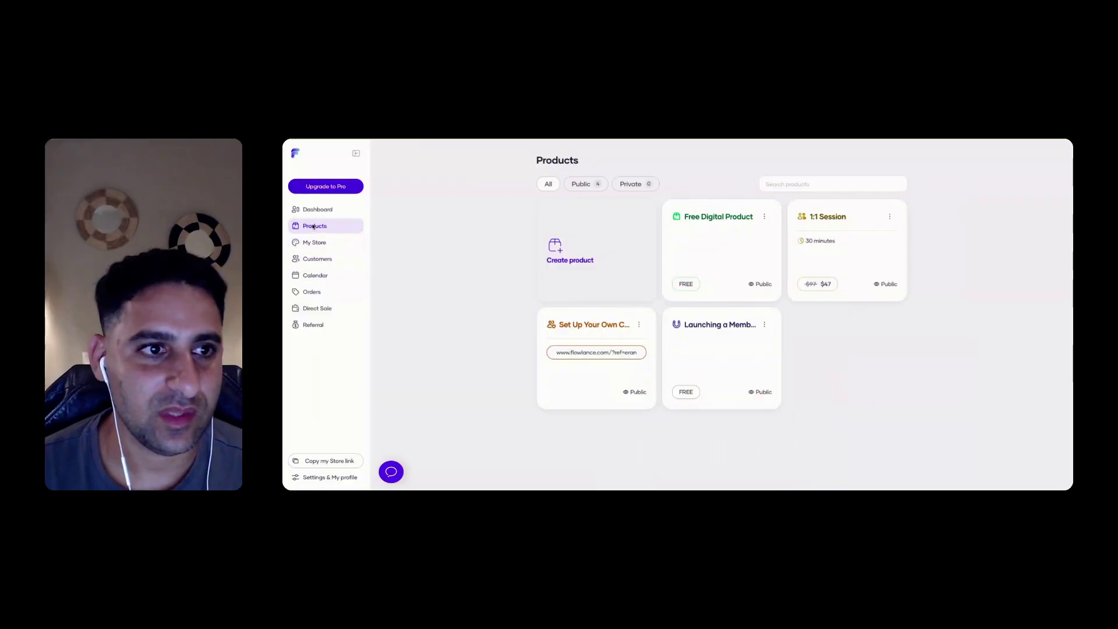
{"action": "left_click", "coordinate": [317, 211]}
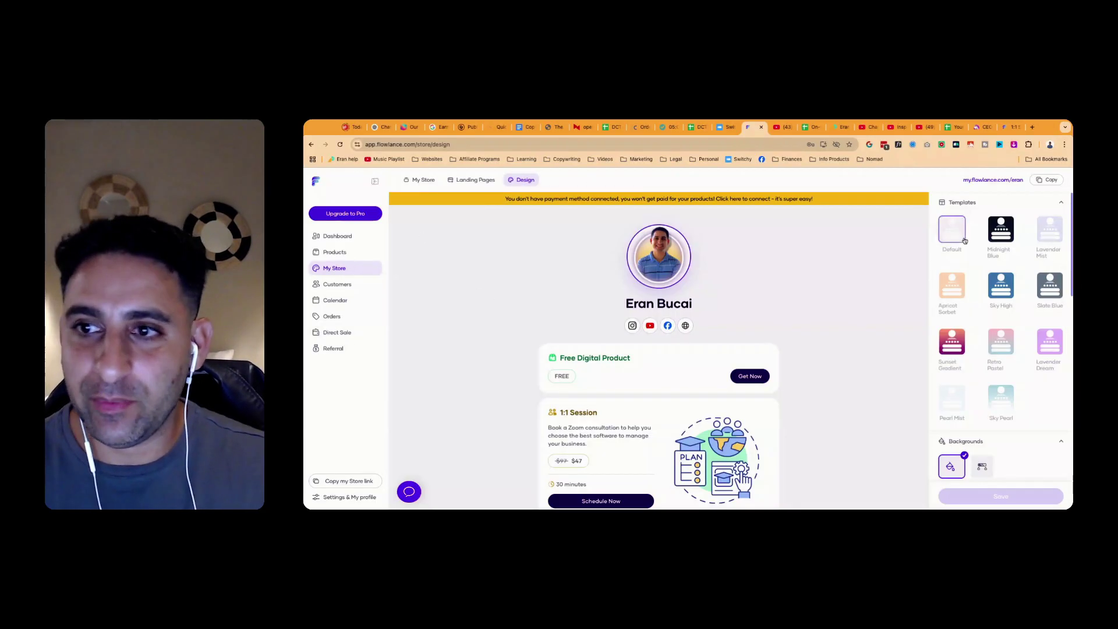
Preview several templates and apply Lavender Mist to the store
{"action": "left_click", "coordinate": [955, 289]}
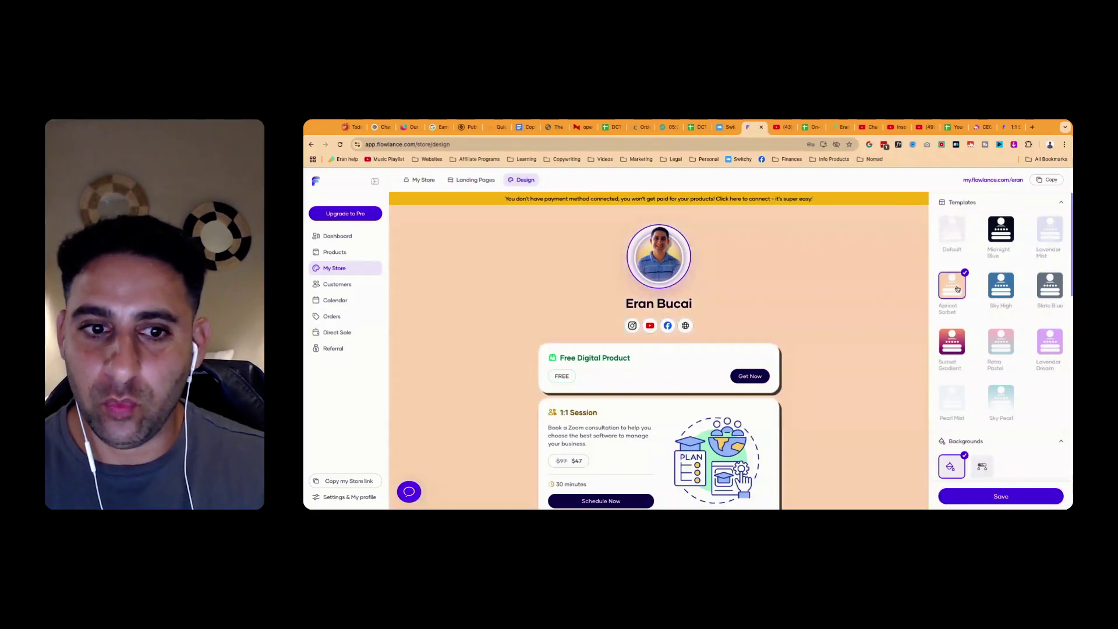
{"action": "left_click", "coordinate": [1001, 285]}
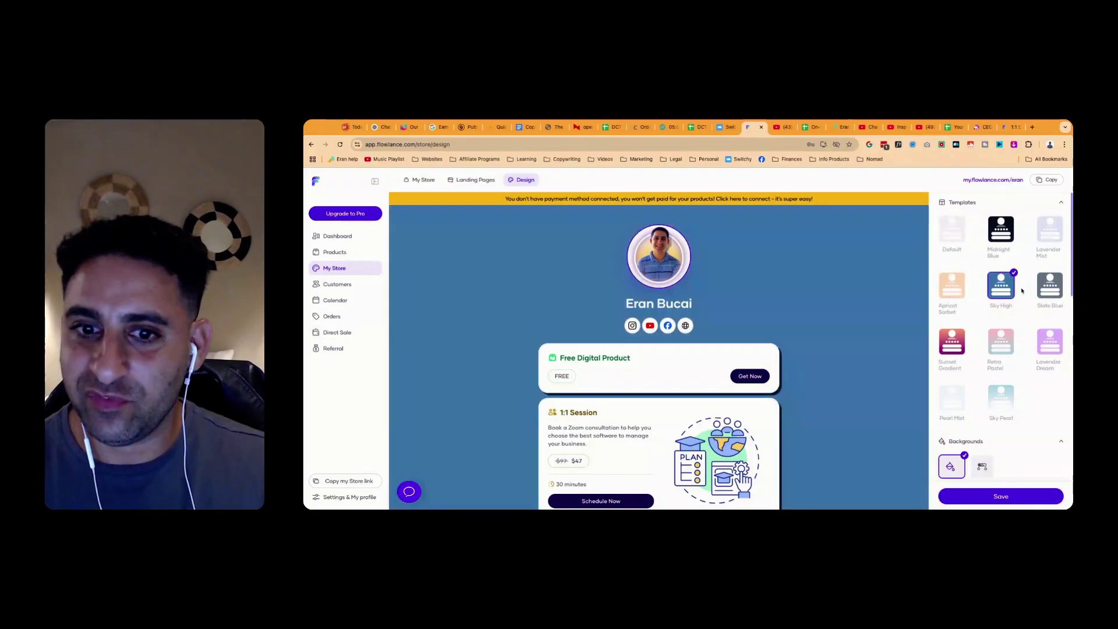
{"action": "left_click", "coordinate": [1050, 342]}
{"action": "left_click", "coordinate": [1002, 342]}
{"action": "left_click", "coordinate": [942, 348]}
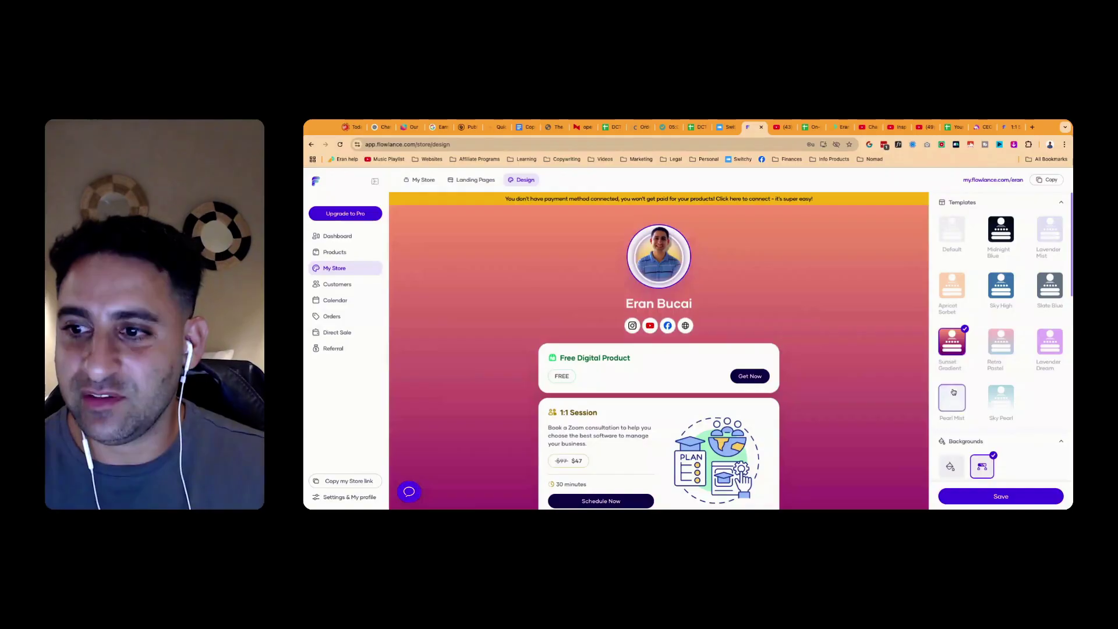
{"action": "left_click", "coordinate": [953, 398]}
{"action": "left_click", "coordinate": [996, 400]}
{"action": "left_click", "coordinate": [1050, 228]}
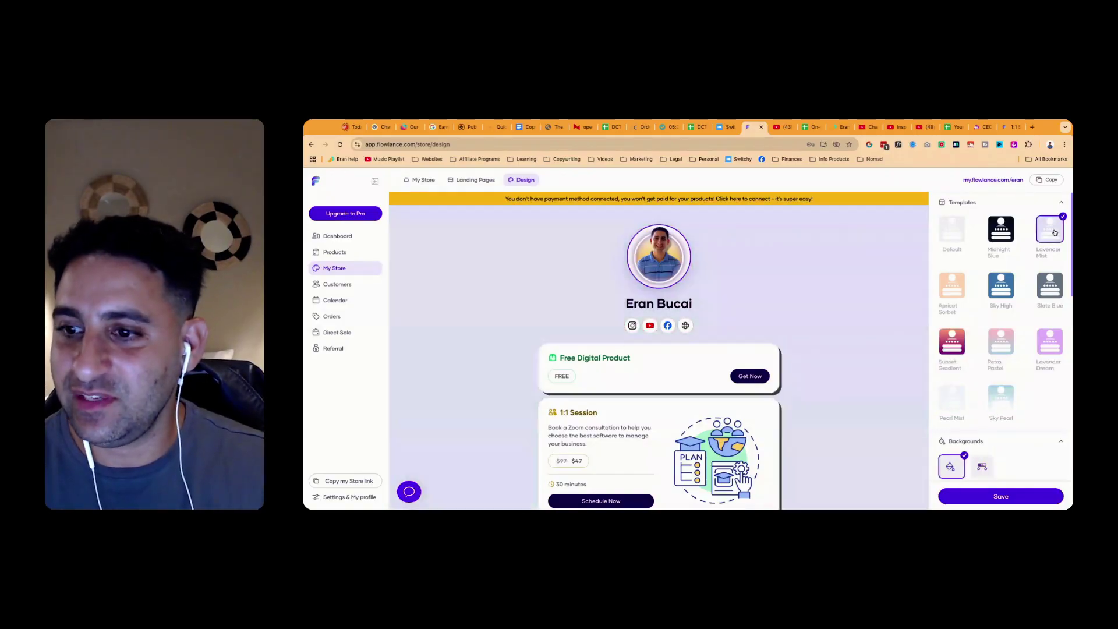
Give the store a gradient background, using the blue-to-yellow suggestion
{"action": "scroll", "coordinate": [1037, 262], "scroll_direction": "down", "scroll_amount": 3}
{"action": "left_click", "coordinate": [982, 343]}
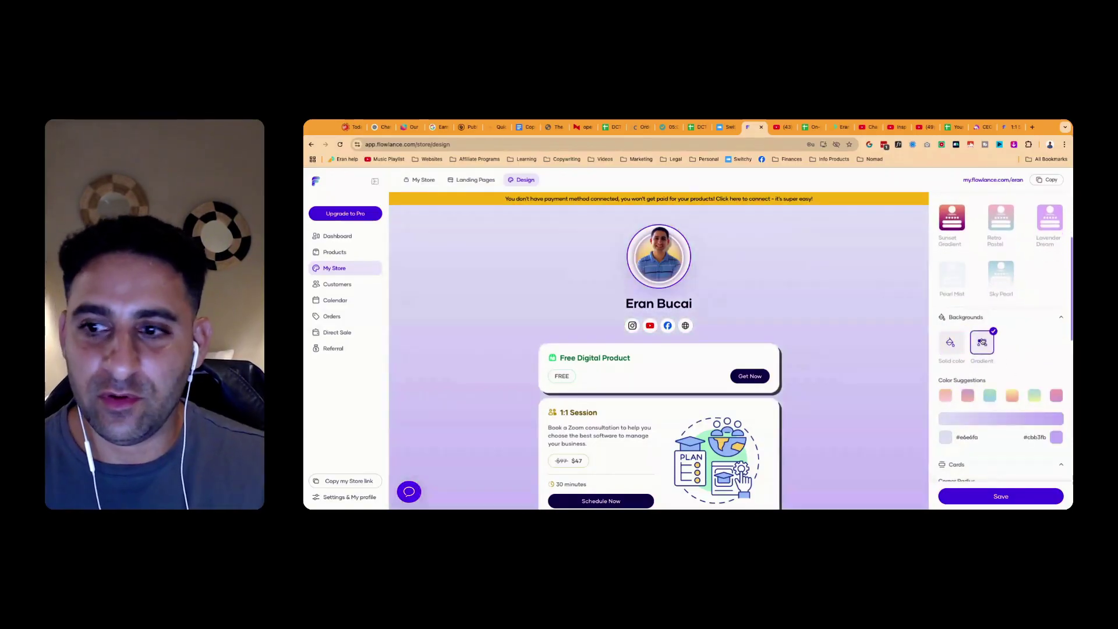
{"action": "scroll", "coordinate": [982, 342], "scroll_direction": "down", "scroll_amount": 2}
{"action": "left_click", "coordinate": [967, 277]}
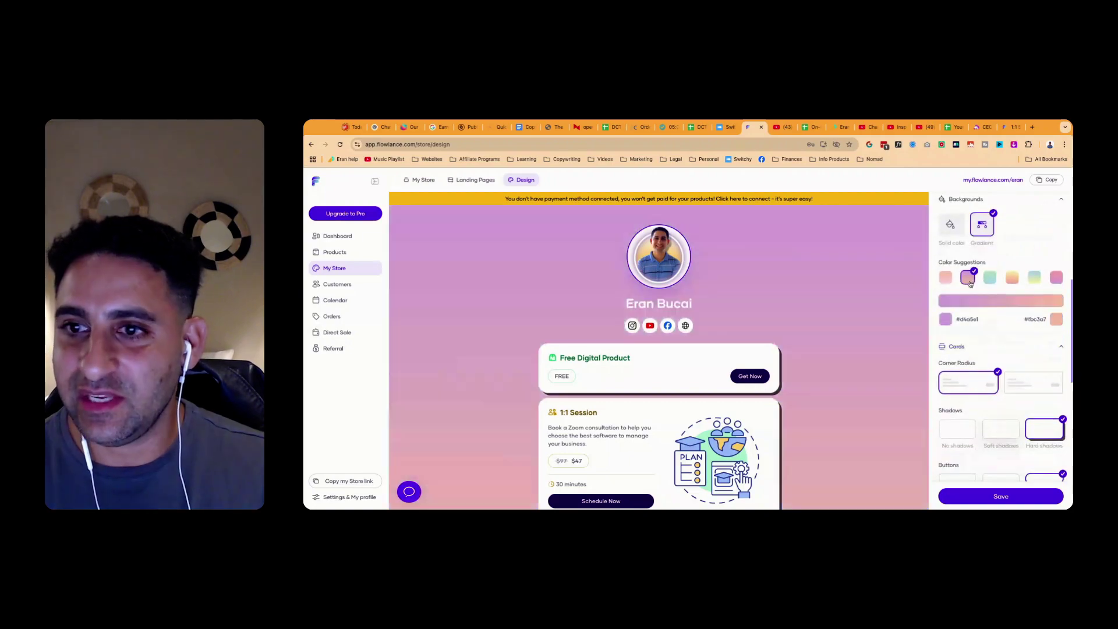
{"action": "left_click", "coordinate": [995, 280]}
{"action": "left_click", "coordinate": [1012, 278]}
{"action": "left_click", "coordinate": [1035, 278]}
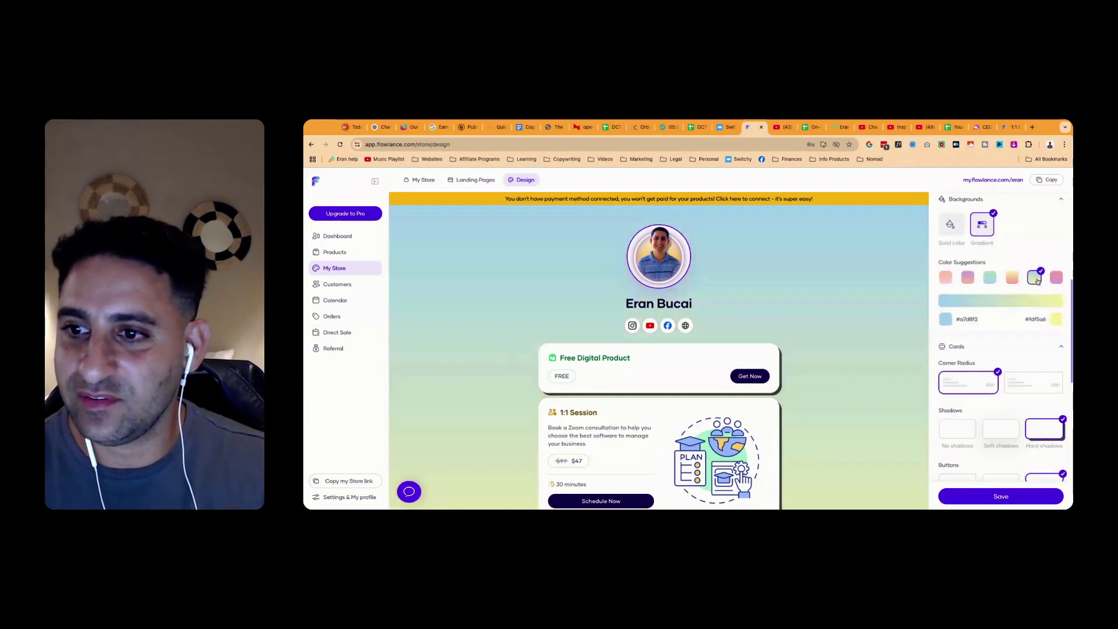
Keep rounded card corners with no shadows and pill-shaped buttons
{"action": "scroll", "coordinate": [1009, 302], "scroll_direction": "down", "scroll_amount": 1}
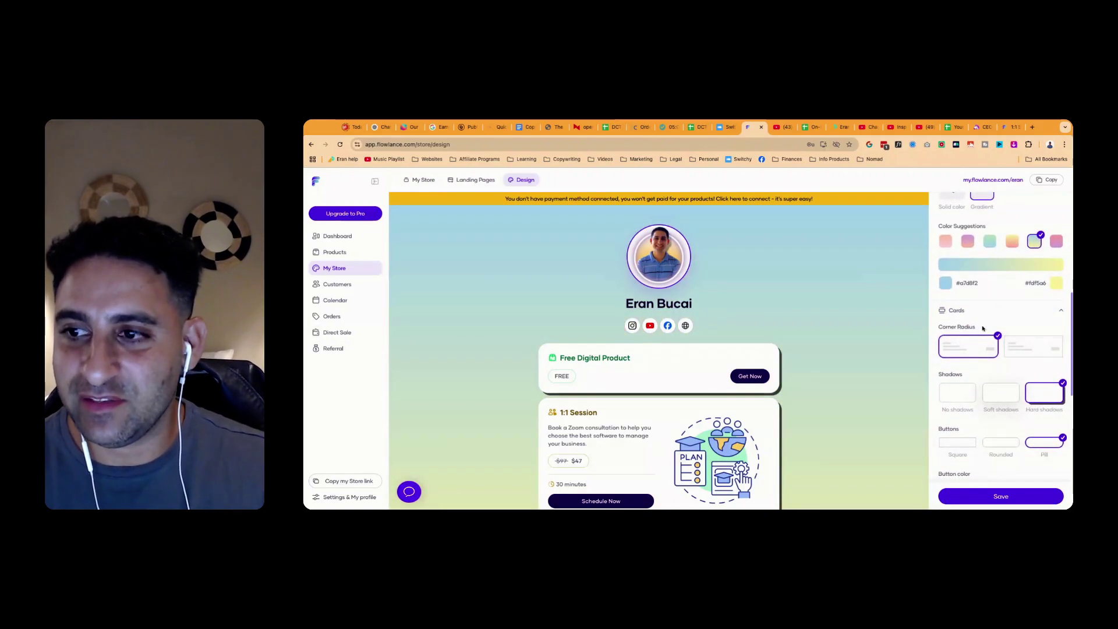
{"action": "scroll", "coordinate": [994, 323], "scroll_direction": "down", "scroll_amount": 2}
{"action": "left_click", "coordinate": [1028, 298]}
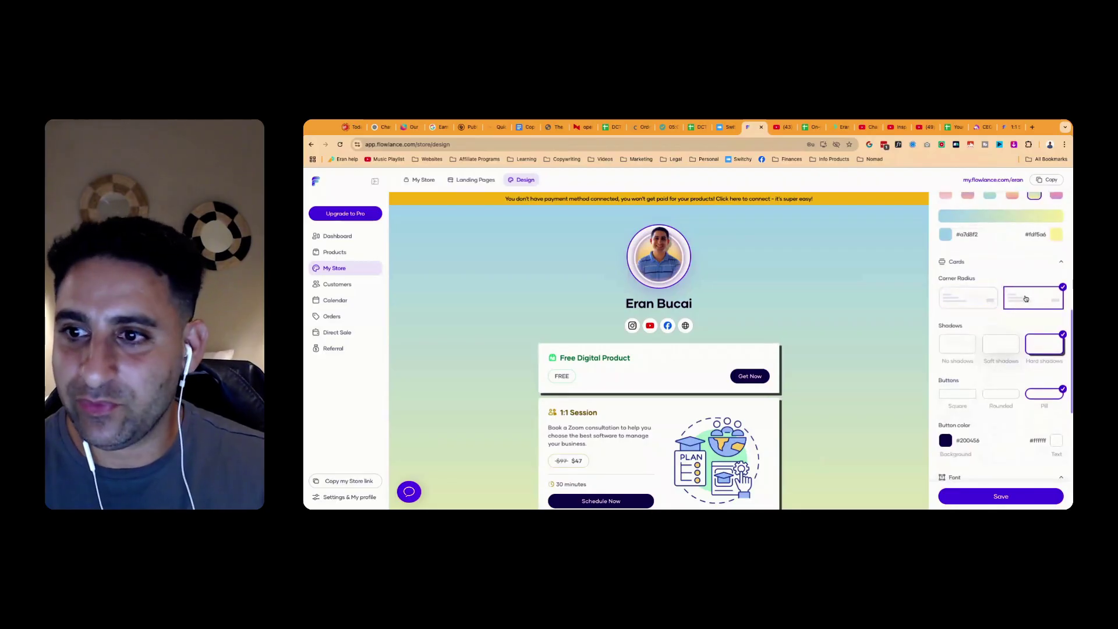
{"action": "left_click", "coordinate": [971, 300]}
{"action": "left_click", "coordinate": [991, 348]}
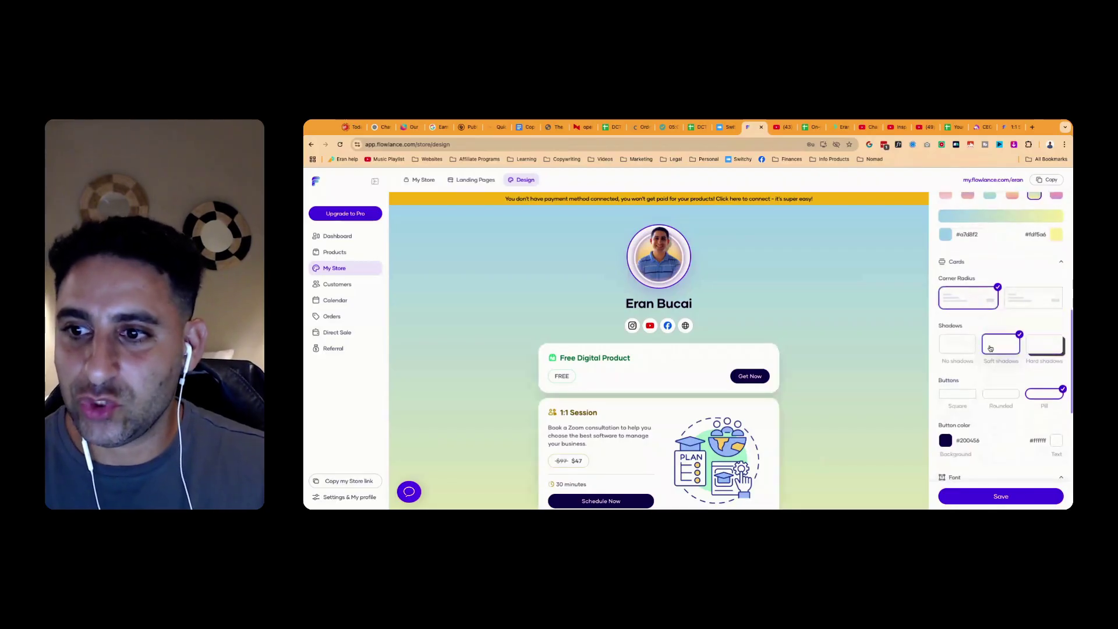
{"action": "left_click", "coordinate": [955, 349]}
{"action": "left_click", "coordinate": [1011, 396]}
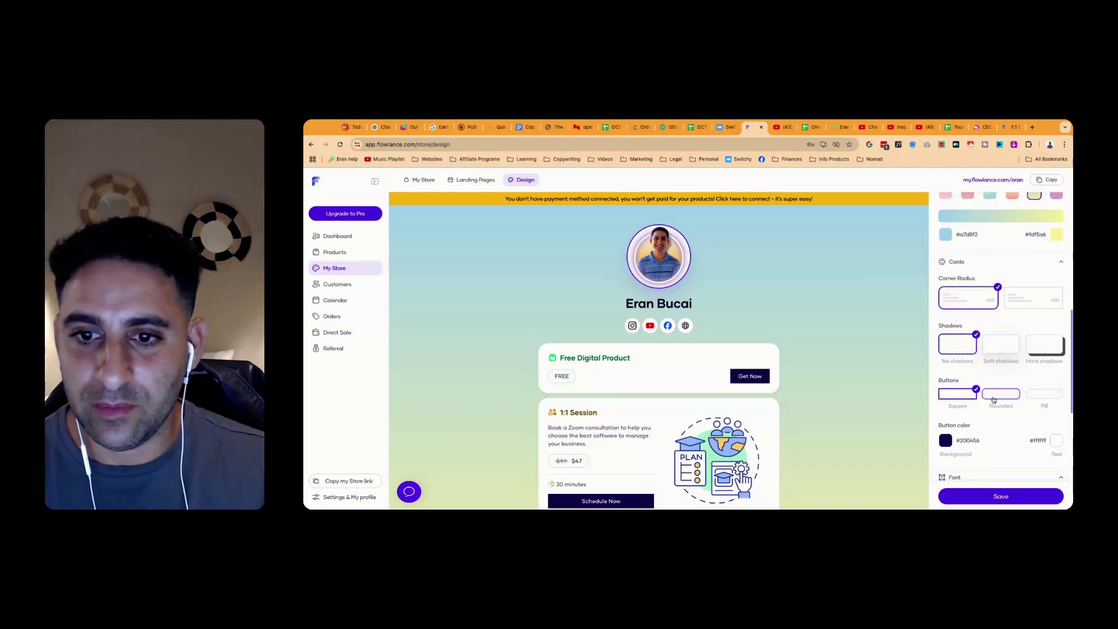
{"action": "left_click", "coordinate": [1044, 394]}
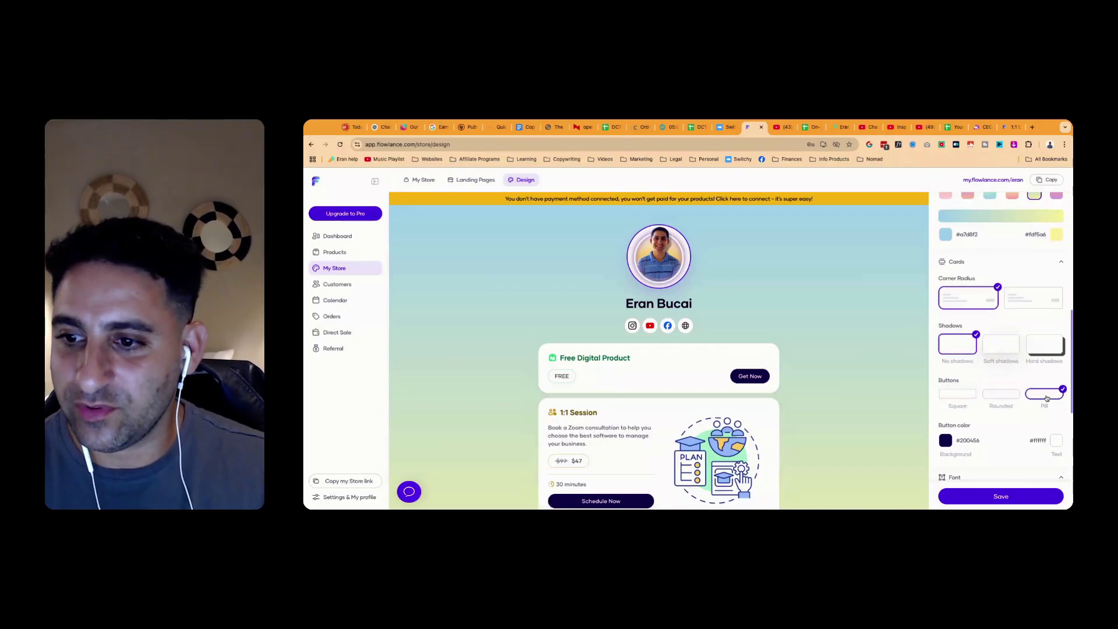
Set the store font to Montserrat after trying Fira Sans, Inter and Poppins
{"action": "scroll", "coordinate": [1031, 402], "scroll_direction": "down", "scroll_amount": 2}
{"action": "scroll", "coordinate": [1022, 406], "scroll_direction": "down", "scroll_amount": 3}
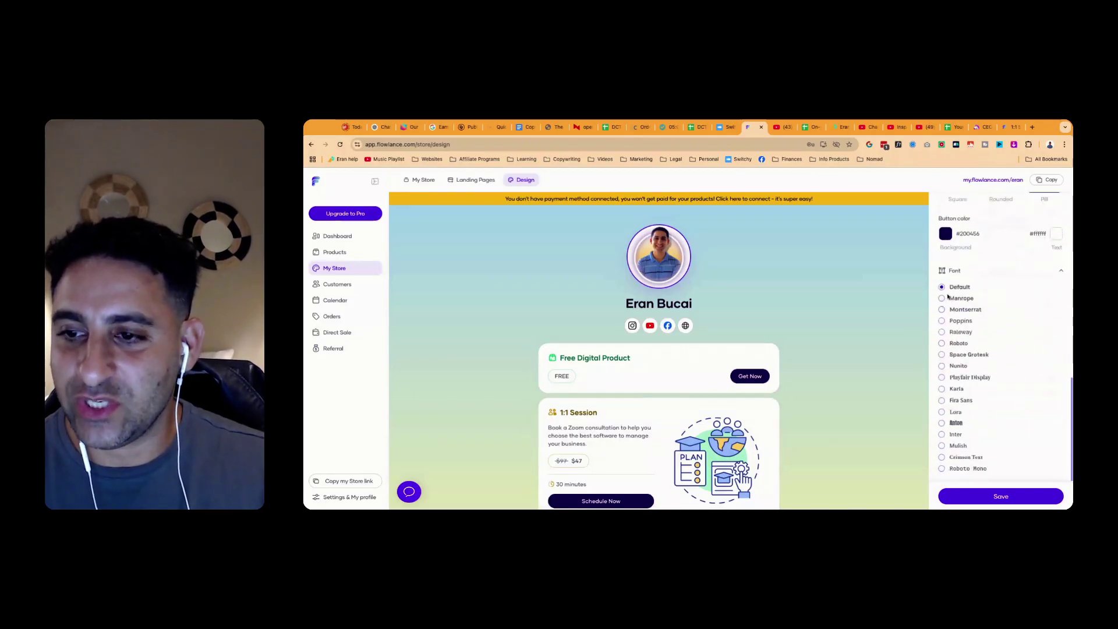
{"action": "left_click", "coordinate": [943, 400]}
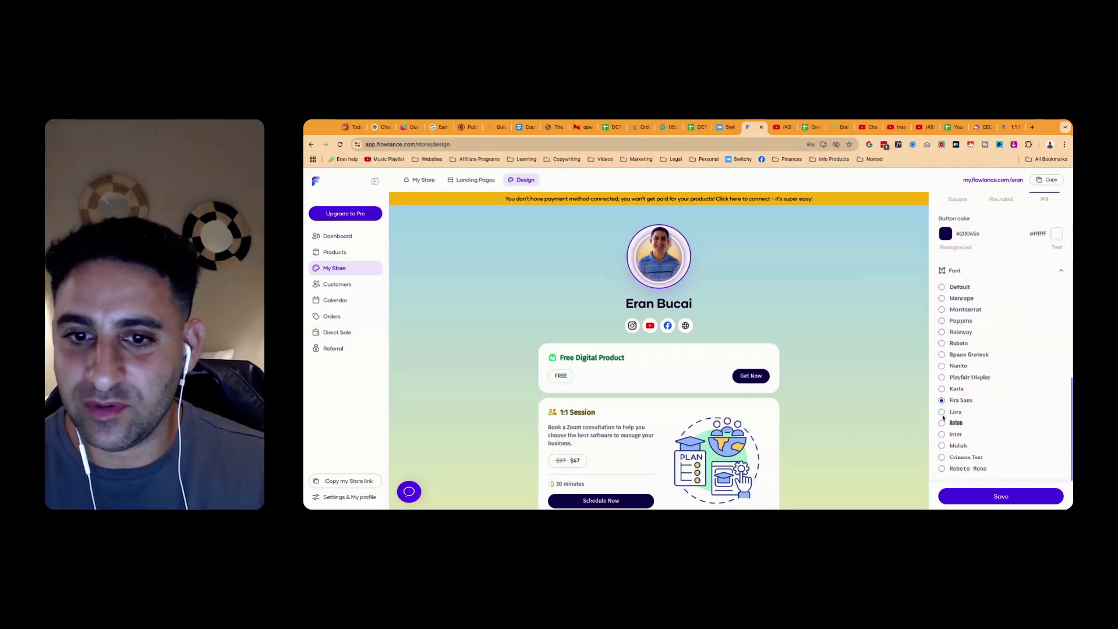
{"action": "left_click", "coordinate": [943, 435]}
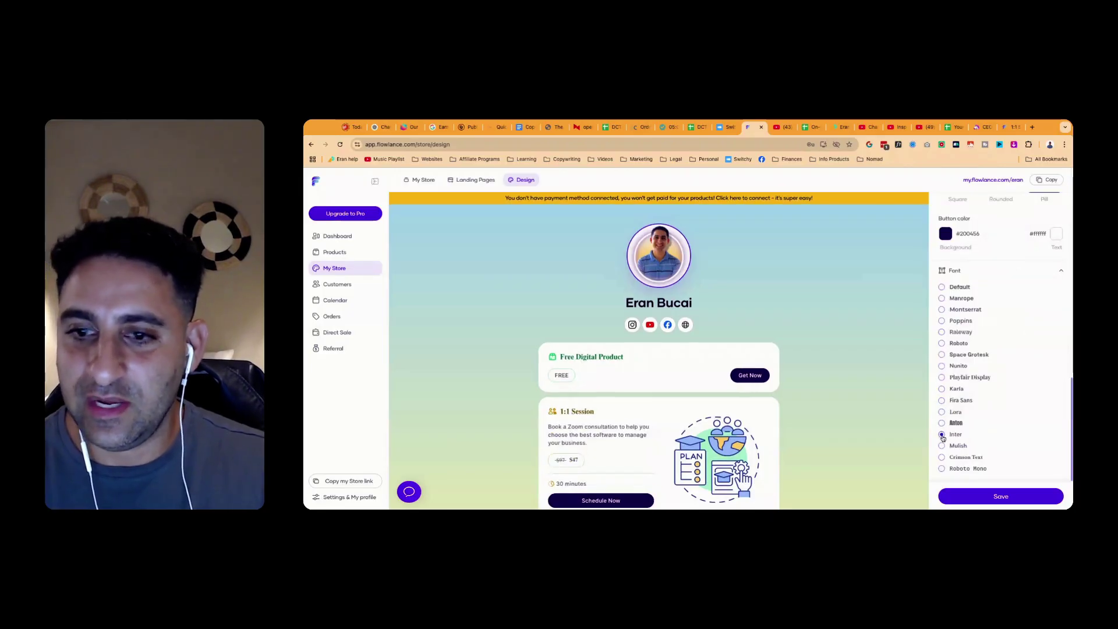
{"action": "left_click", "coordinate": [942, 321]}
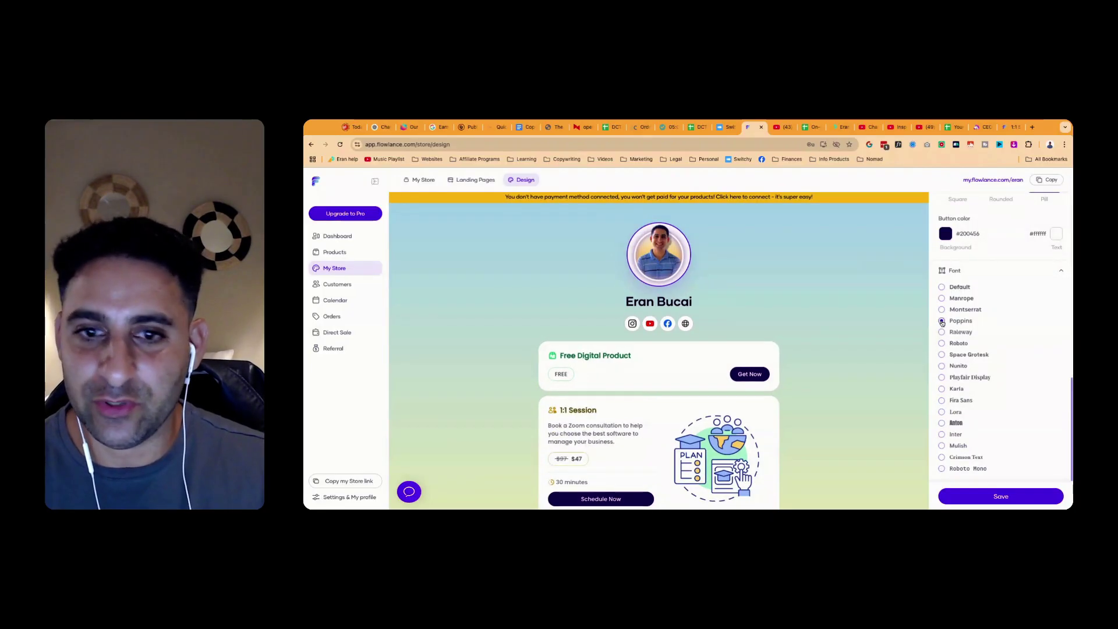
{"action": "left_click", "coordinate": [942, 310]}
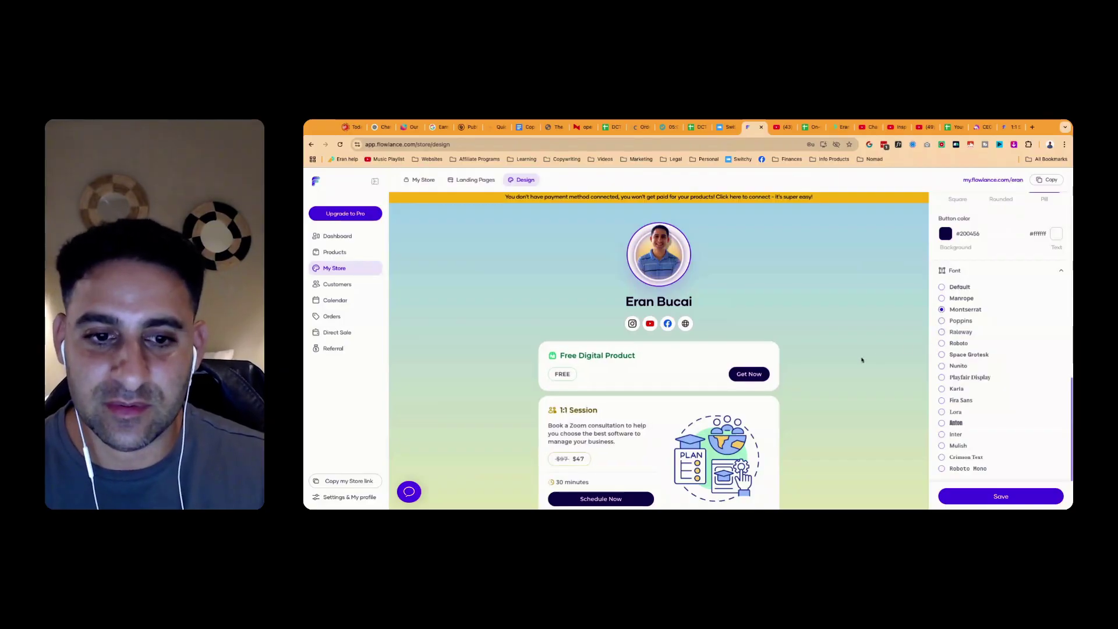
Give the product cards square corners and soft shadows
{"action": "scroll", "coordinate": [862, 360], "scroll_direction": "down", "scroll_amount": 3}
{"action": "scroll", "coordinate": [1005, 327], "scroll_direction": "up", "scroll_amount": 5}
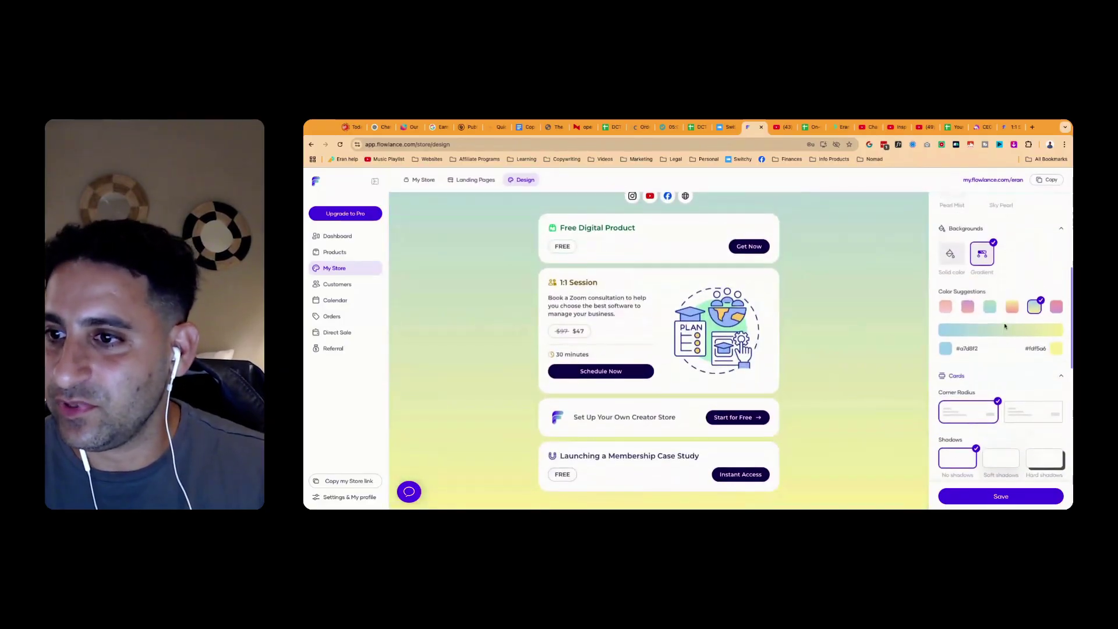
{"action": "left_click", "coordinate": [1033, 412]}
{"action": "scroll", "coordinate": [1033, 402], "scroll_direction": "down", "scroll_amount": 2}
{"action": "left_click", "coordinate": [1045, 385]}
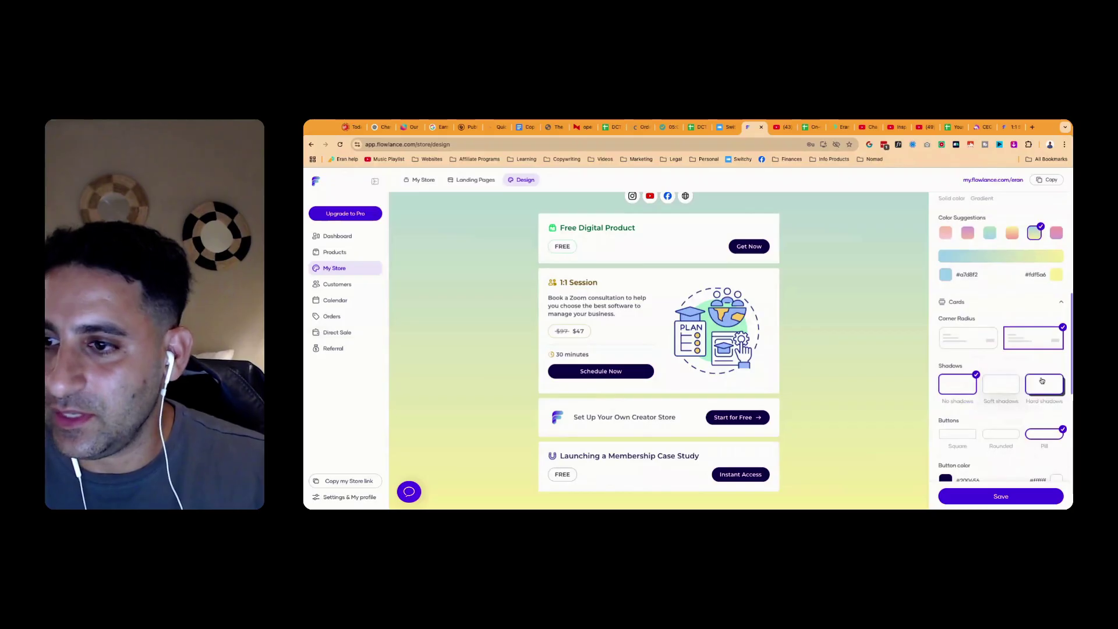
{"action": "left_click", "coordinate": [993, 387]}
{"action": "left_click", "coordinate": [958, 385]}
{"action": "left_click", "coordinate": [1003, 387]}
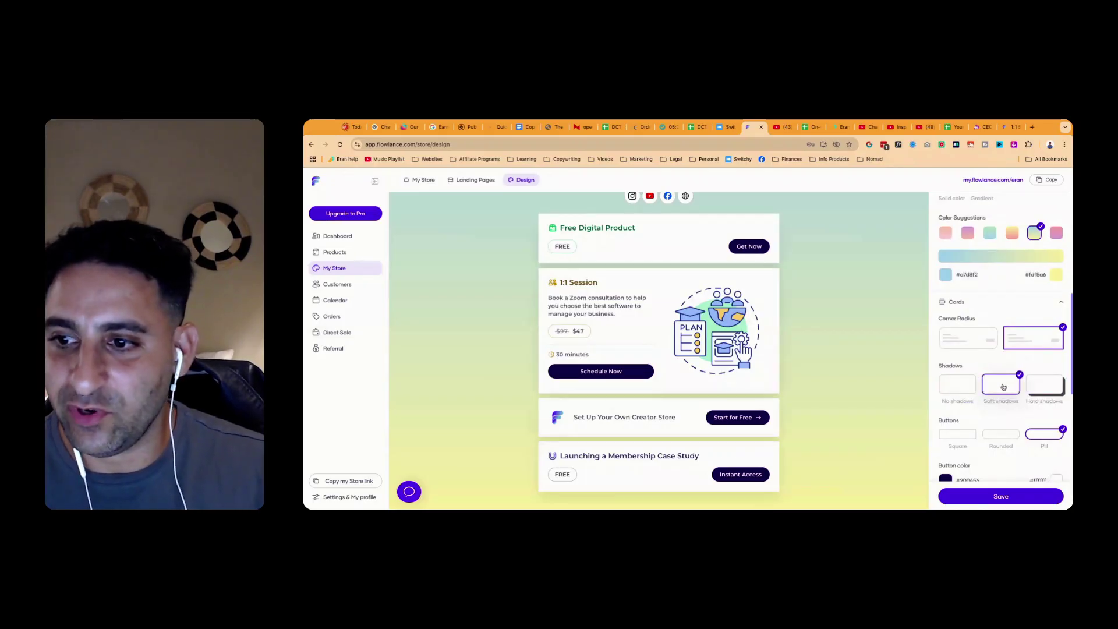
Make the store buttons square-cornered
{"action": "left_click", "coordinate": [1000, 433]}
{"action": "scroll", "coordinate": [999, 434], "scroll_direction": "down", "scroll_amount": 2}
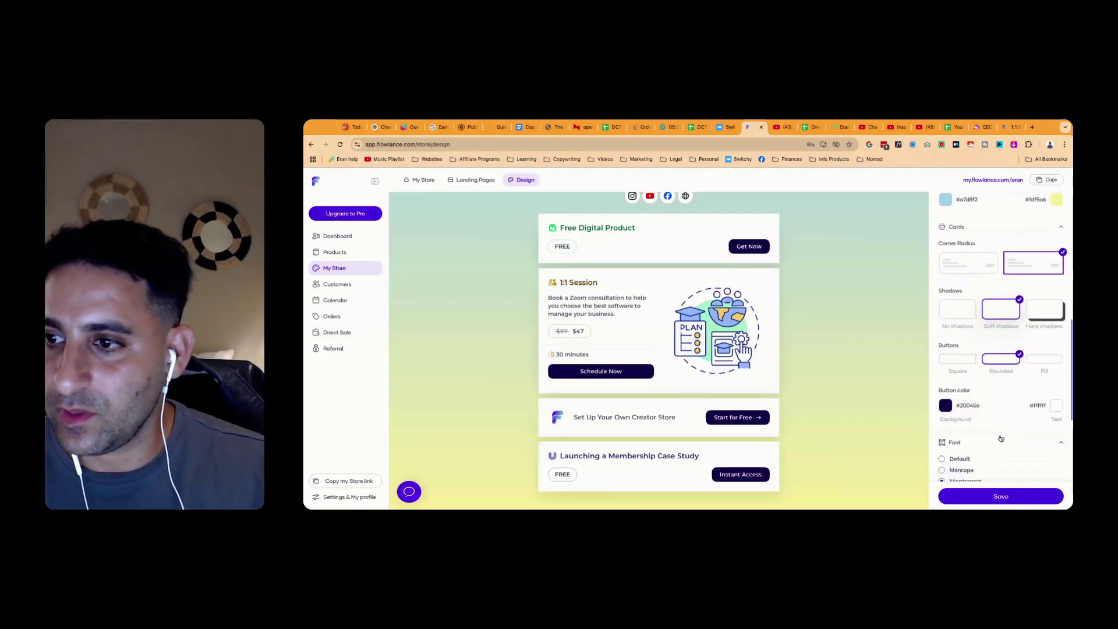
{"action": "left_click", "coordinate": [1045, 362]}
{"action": "left_click", "coordinate": [1001, 359]}
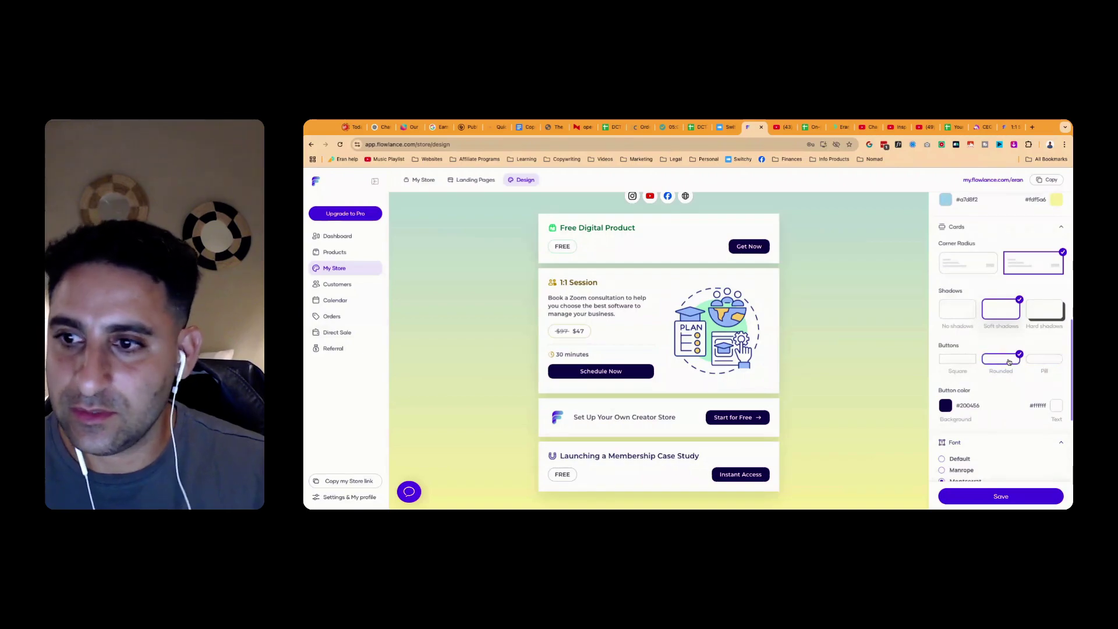
{"action": "left_click", "coordinate": [958, 364]}
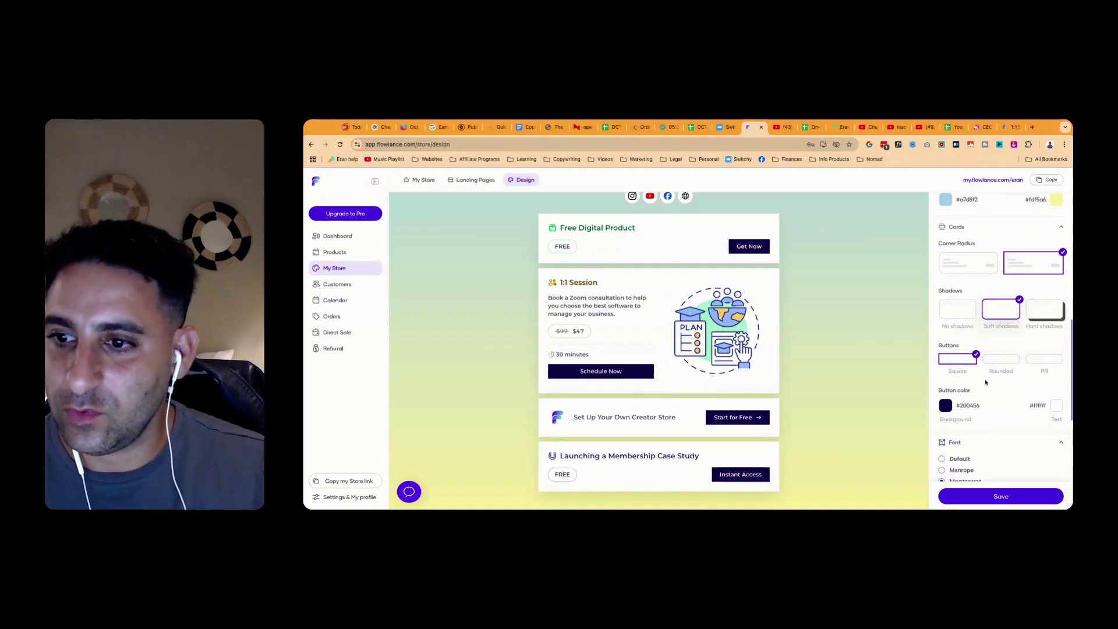
Set the button colour to orange #f39211
{"action": "left_click", "coordinate": [946, 404]}
{"action": "left_click", "coordinate": [946, 404]}
{"action": "left_click", "coordinate": [946, 404]}
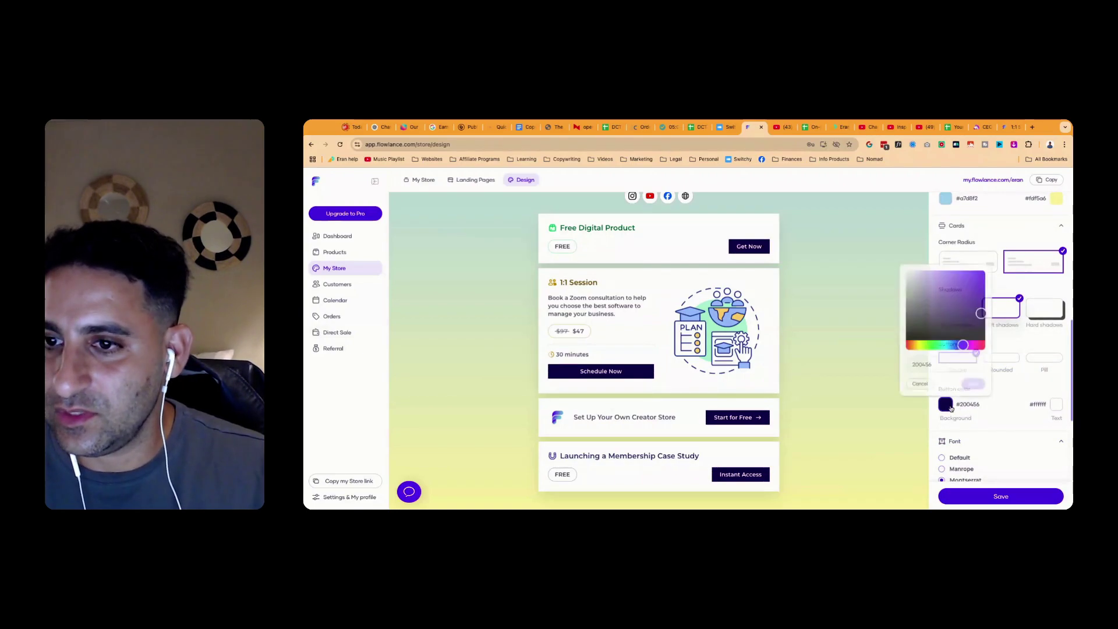
{"action": "left_click", "coordinate": [917, 345]}
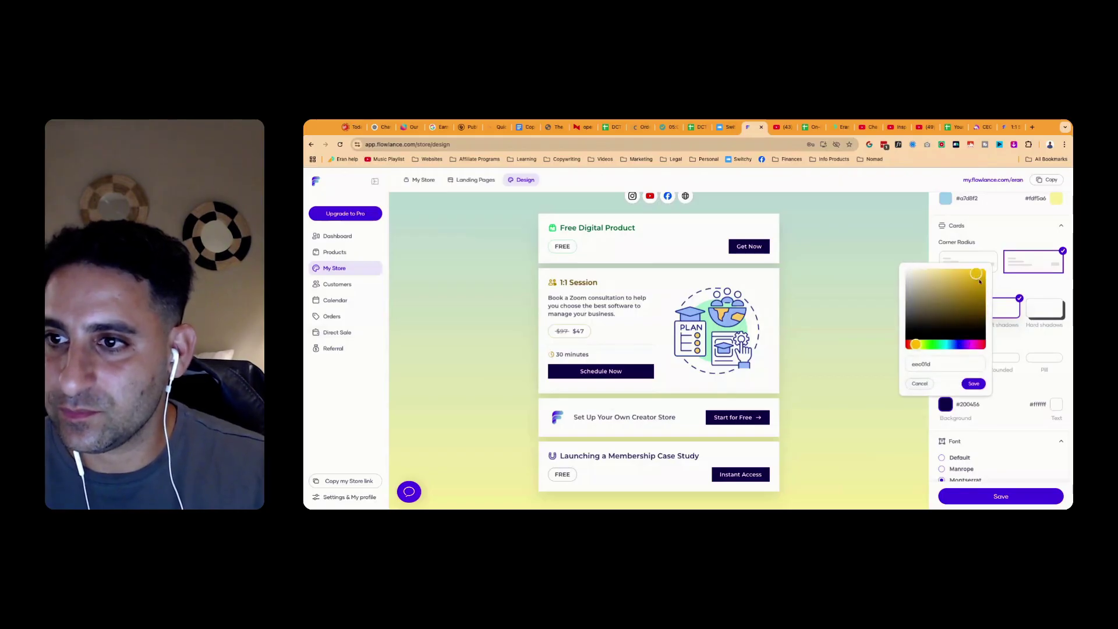
{"action": "left_click_drag", "start_coordinate": [917, 348], "coordinate": [912, 345]}
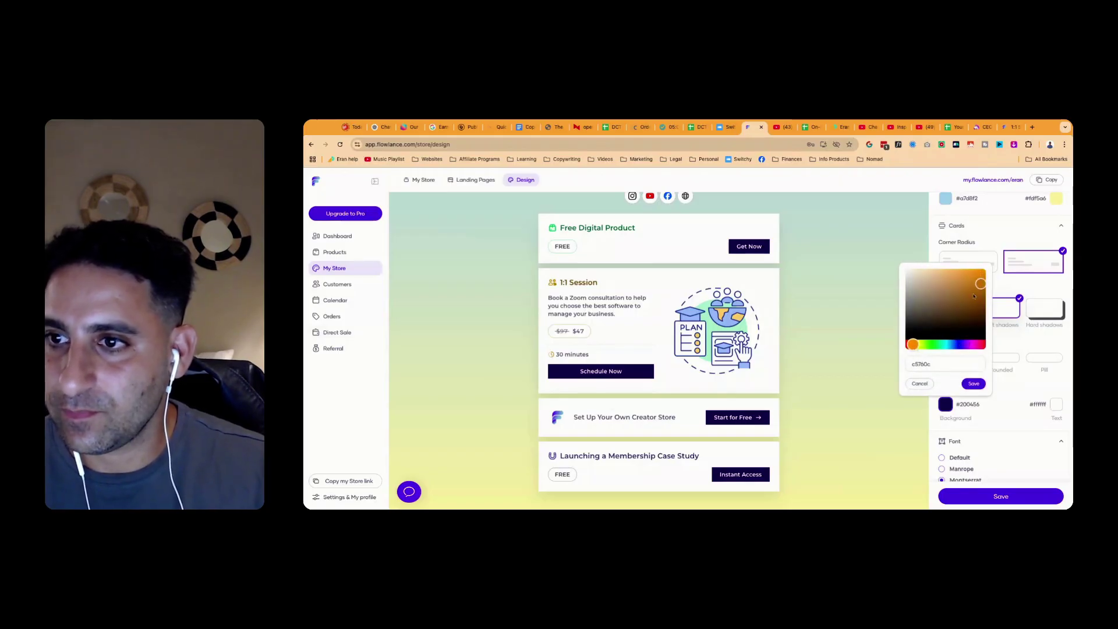
{"action": "left_click", "coordinate": [981, 273]}
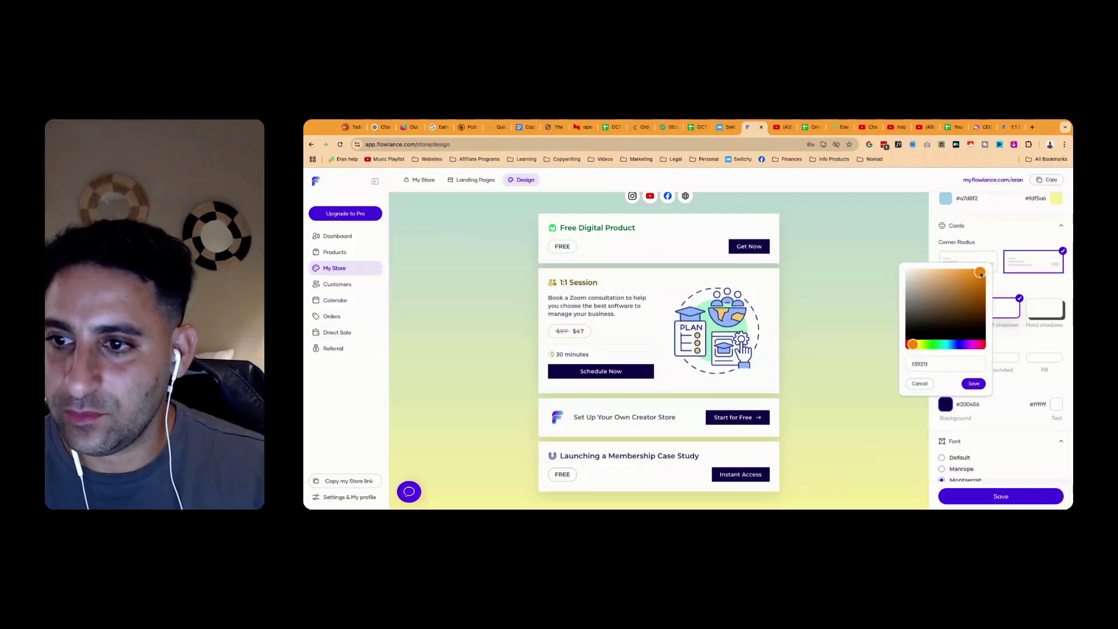
{"action": "left_click", "coordinate": [974, 384]}
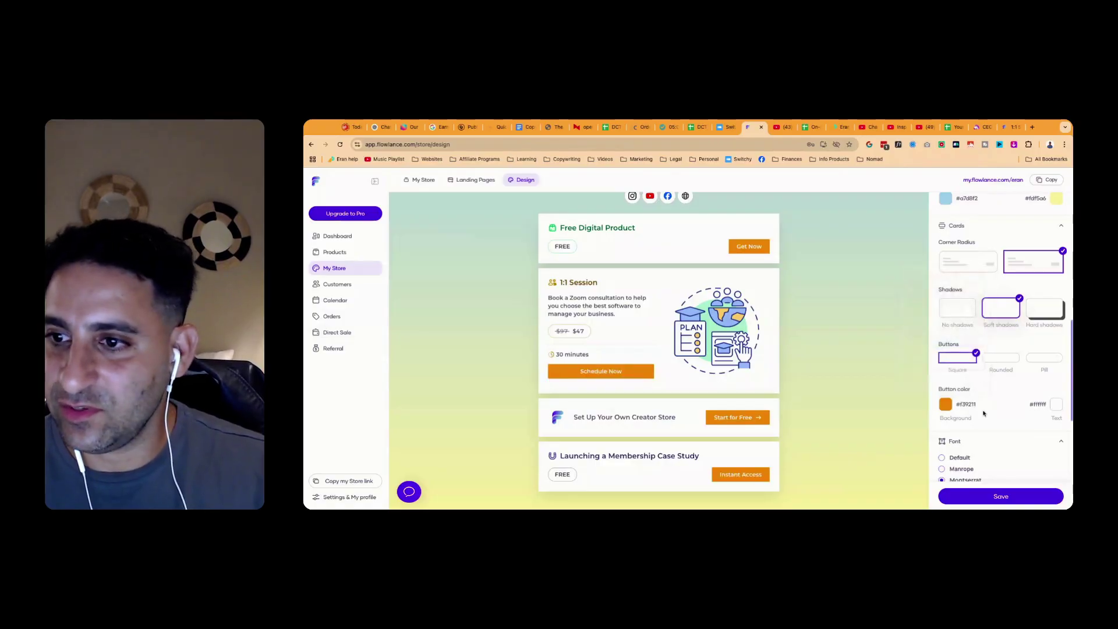
Keep the buttons square-cornered and give the product cards hard dark shadows
{"action": "left_click", "coordinate": [1002, 359]}
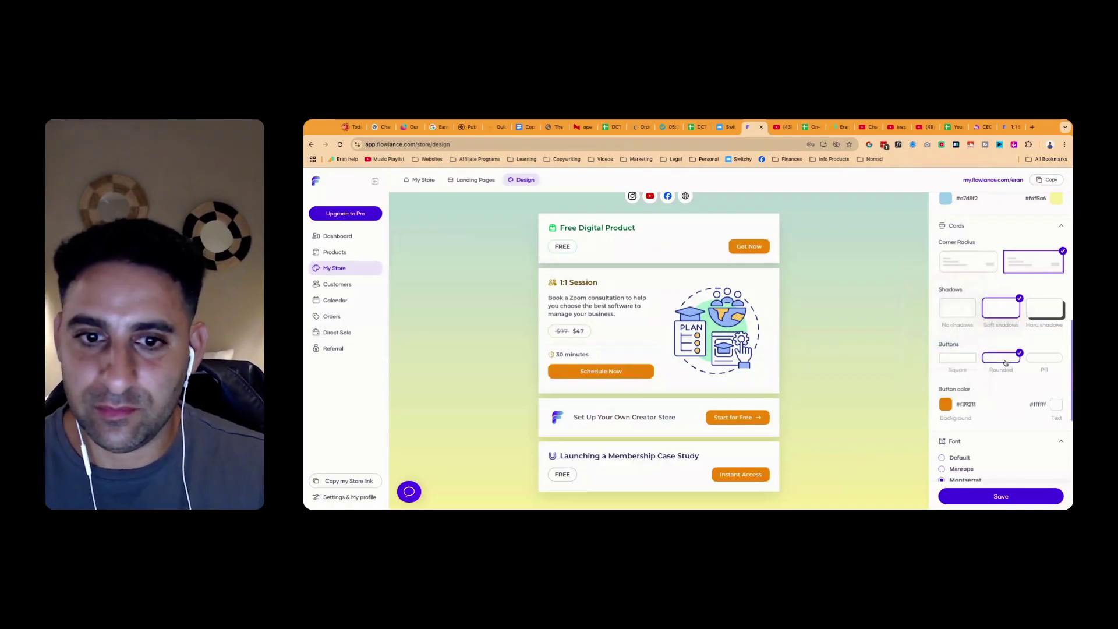
{"action": "left_click", "coordinate": [1045, 359]}
{"action": "left_click", "coordinate": [958, 357]}
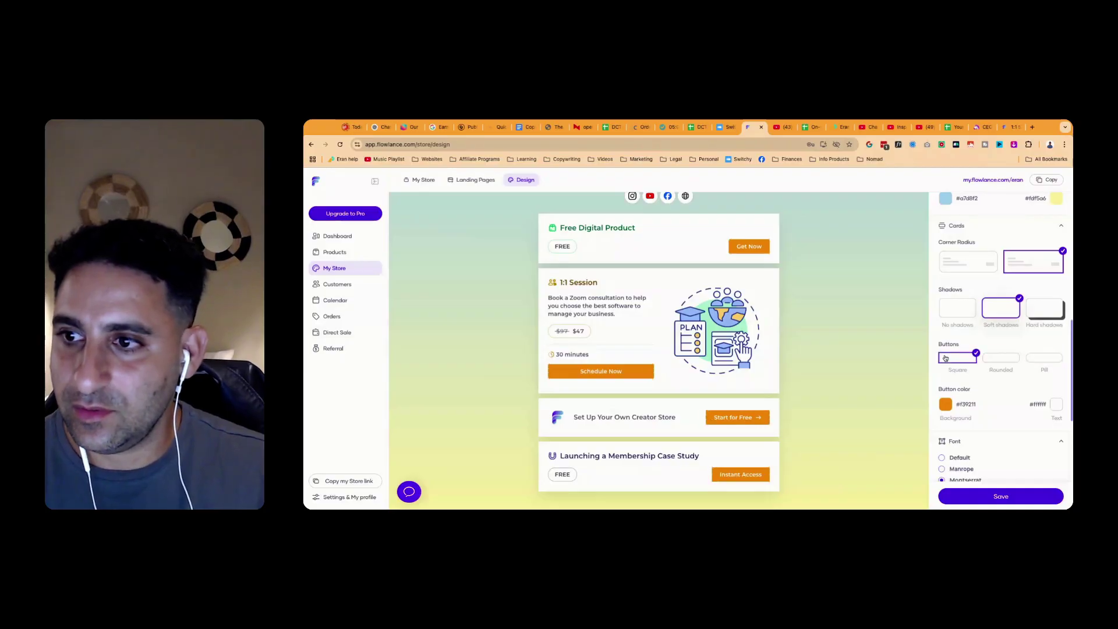
{"action": "left_click", "coordinate": [1049, 309]}
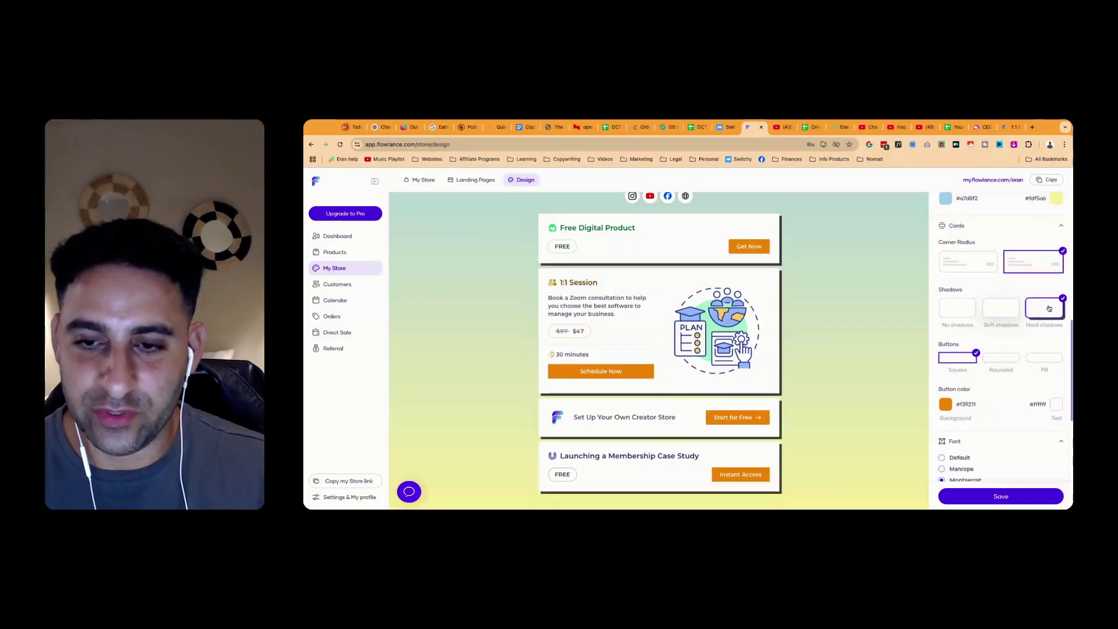
Return the cards to soft shadows and keep the Montserrat font after trying Crimson Text
{"action": "left_click", "coordinate": [1001, 308]}
{"action": "scroll", "coordinate": [1045, 380], "scroll_direction": "down", "scroll_amount": 3}
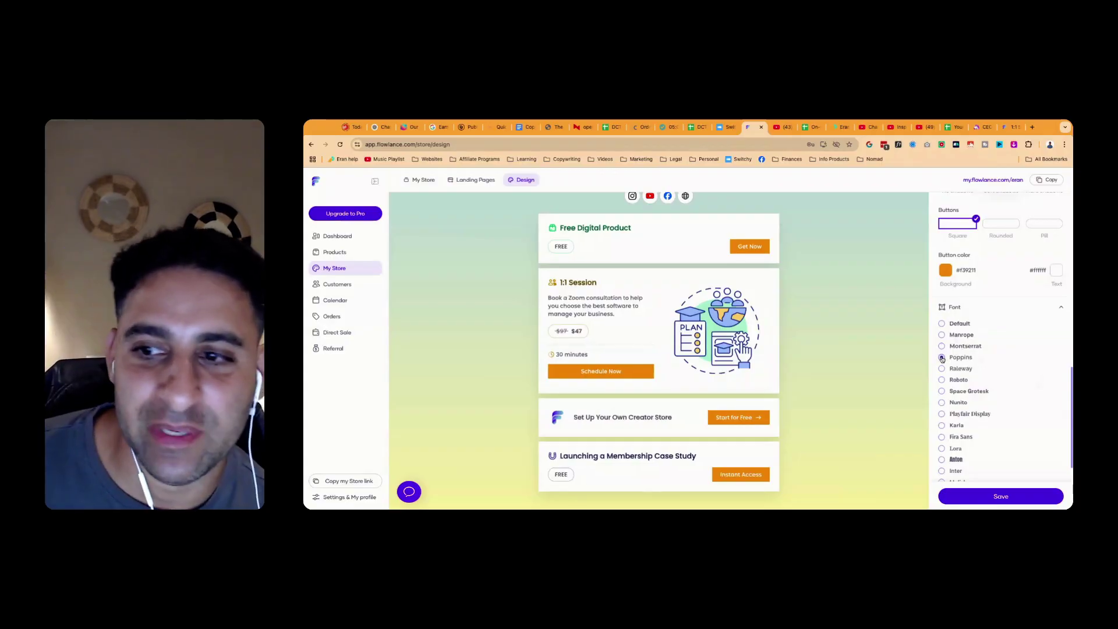
{"action": "scroll", "coordinate": [943, 360], "scroll_direction": "down", "scroll_amount": 1}
{"action": "scroll", "coordinate": [943, 360], "scroll_direction": "up", "scroll_amount": 10}
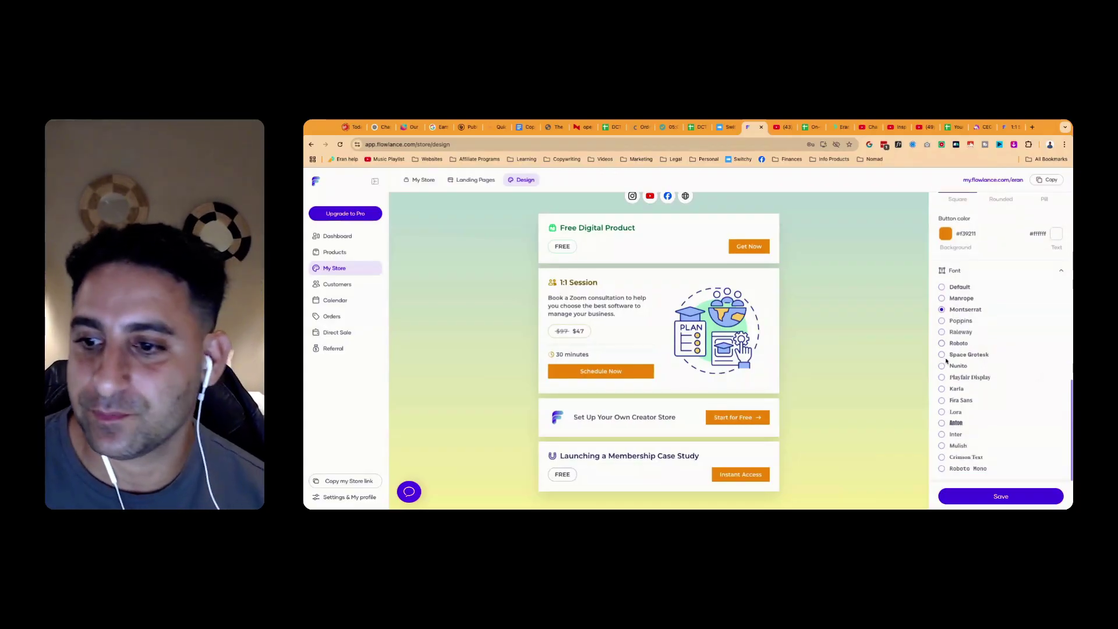
{"action": "scroll", "coordinate": [963, 366], "scroll_direction": "down", "scroll_amount": 10}
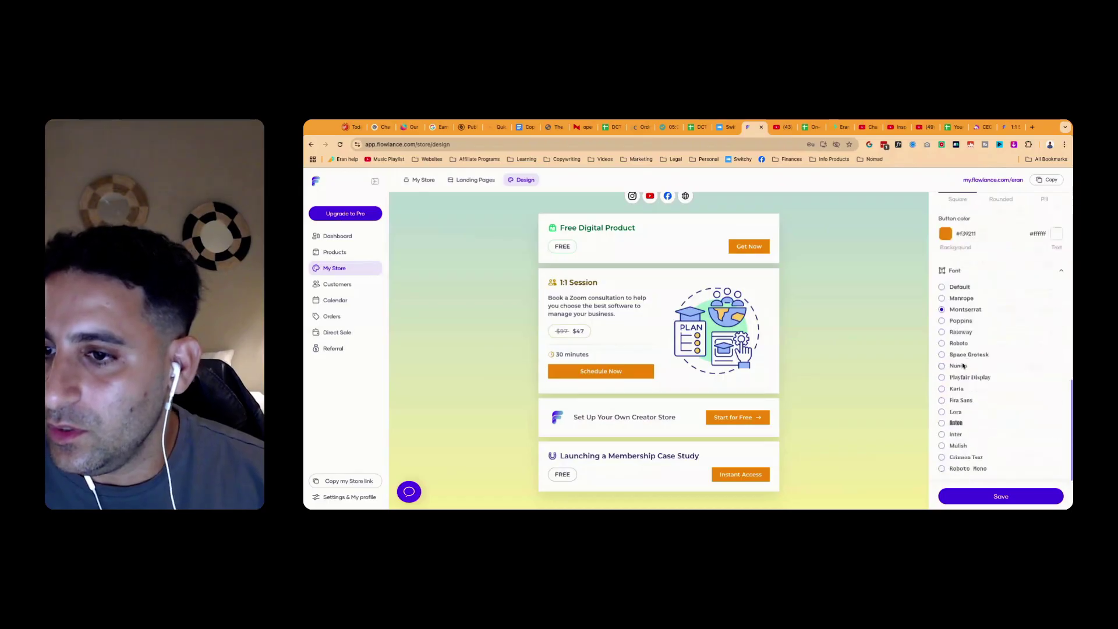
{"action": "left_click", "coordinate": [967, 457]}
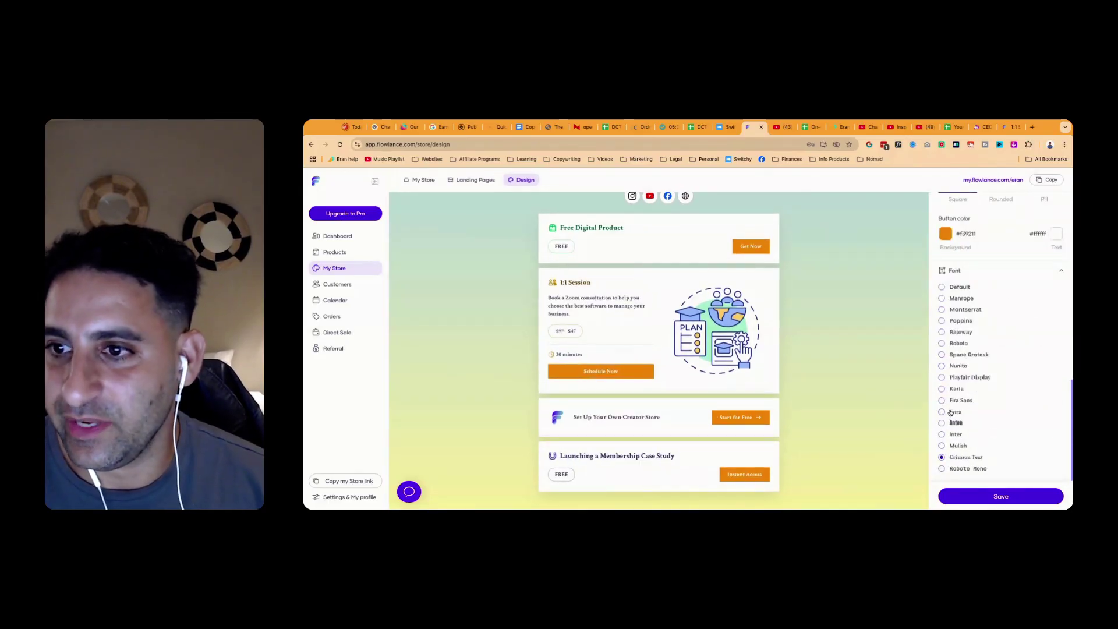
{"action": "left_click", "coordinate": [942, 309]}
Set the product cards back to square corners
{"action": "scroll", "coordinate": [990, 382], "scroll_direction": "up", "scroll_amount": 3}
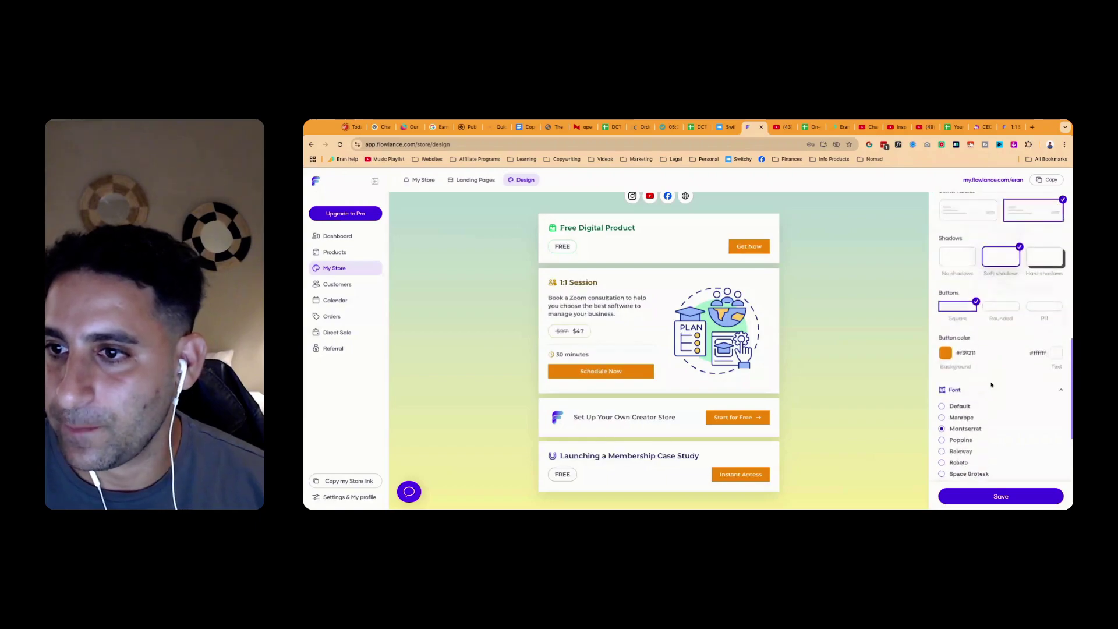
{"action": "scroll", "coordinate": [974, 325], "scroll_direction": "up", "scroll_amount": 2}
{"action": "left_click", "coordinate": [978, 331]}
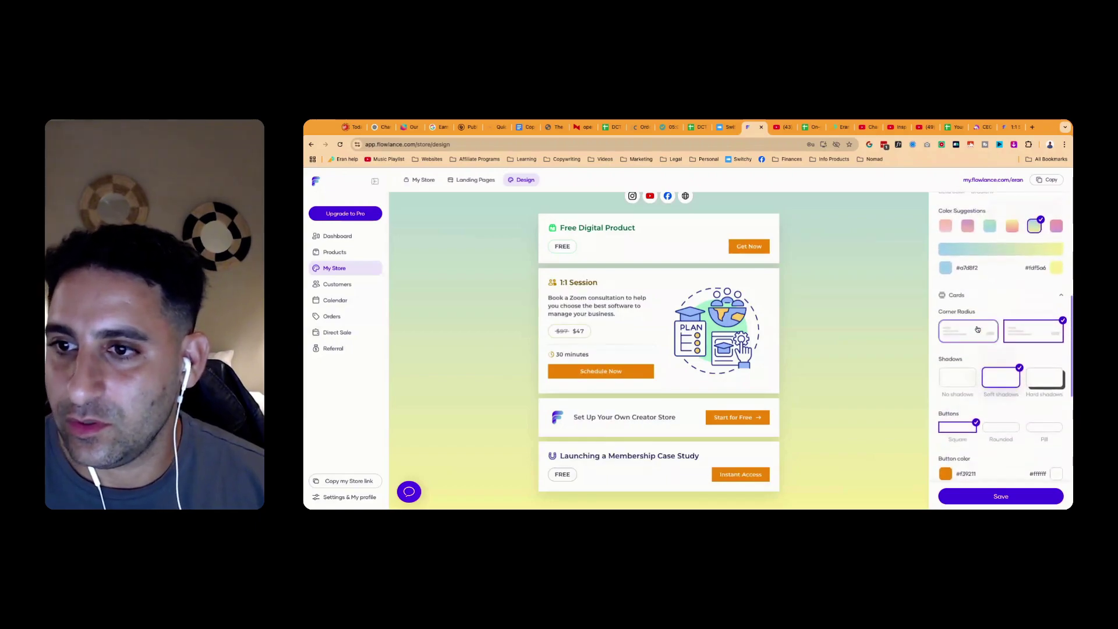
{"action": "left_click", "coordinate": [1038, 334]}
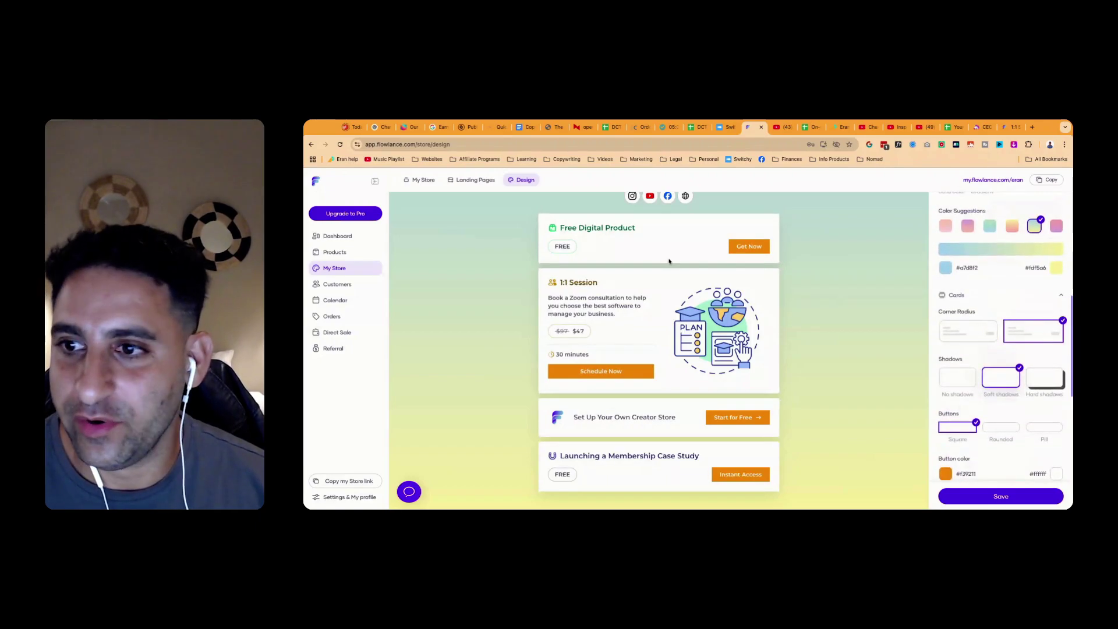
{"action": "left_click", "coordinate": [967, 331]}
{"action": "left_click", "coordinate": [956, 296]}
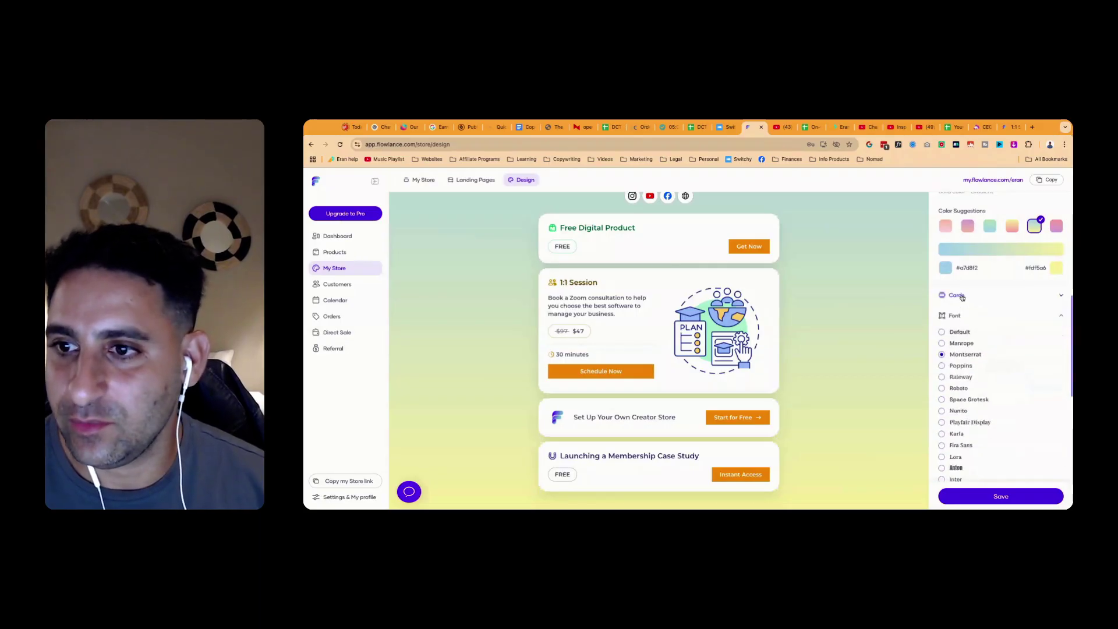
{"action": "left_click", "coordinate": [956, 295]}
Change the gradient's start colour to a bright green
{"action": "scroll", "coordinate": [990, 303], "scroll_direction": "up", "scroll_amount": 2}
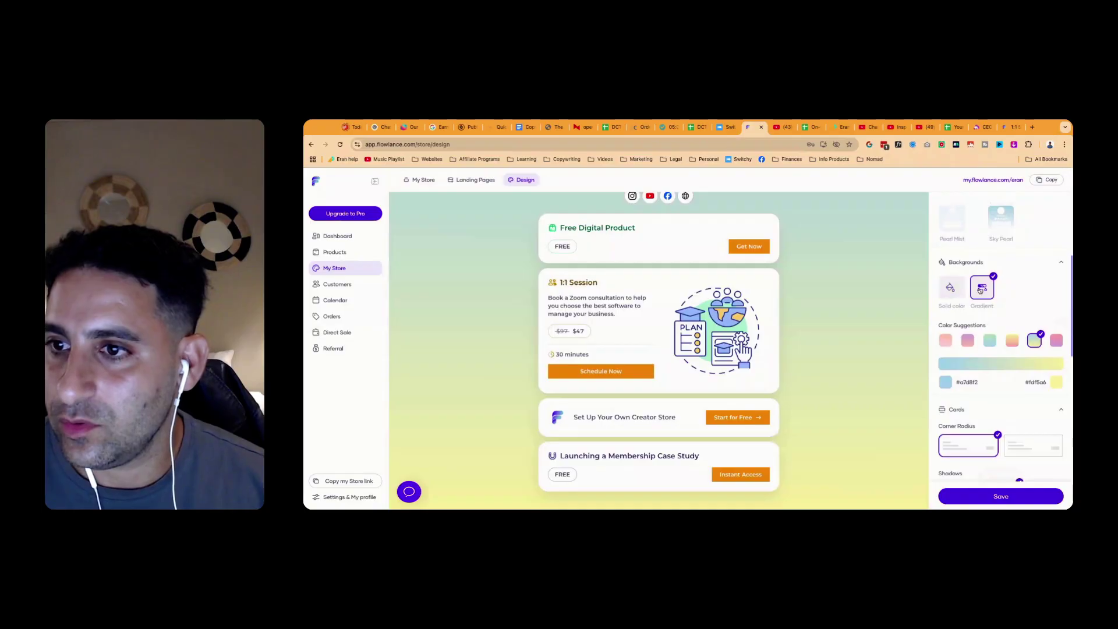
{"action": "scroll", "coordinate": [979, 315], "scroll_direction": "up", "scroll_amount": 3}
{"action": "scroll", "coordinate": [943, 407], "scroll_direction": "down", "scroll_amount": 2}
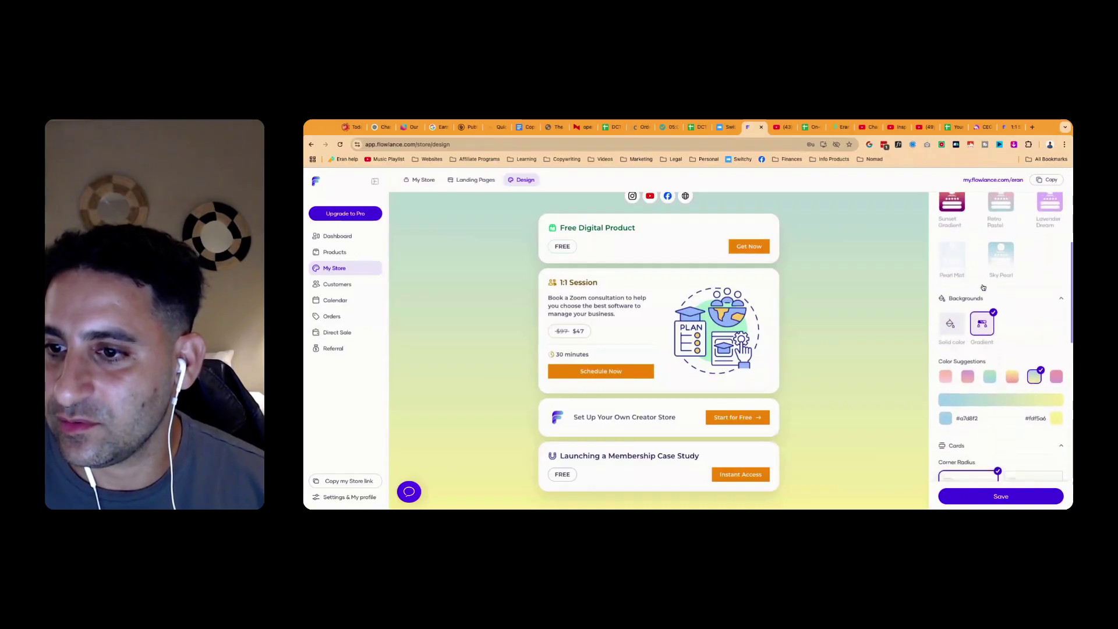
{"action": "left_click", "coordinate": [942, 413]}
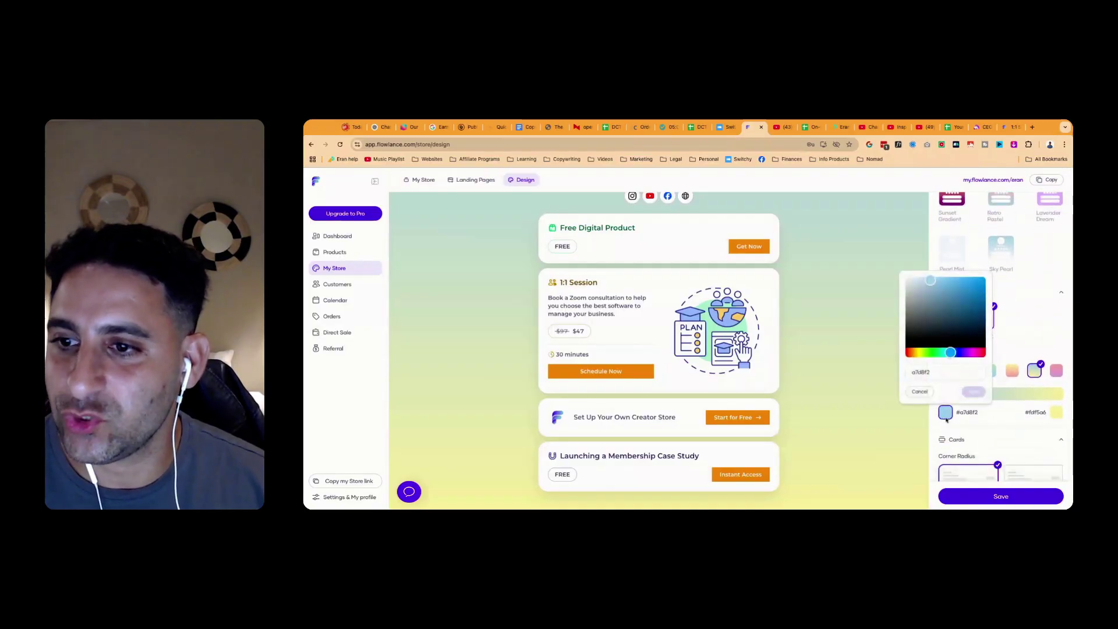
{"action": "left_click", "coordinate": [934, 353]}
{"action": "left_click", "coordinate": [978, 284]}
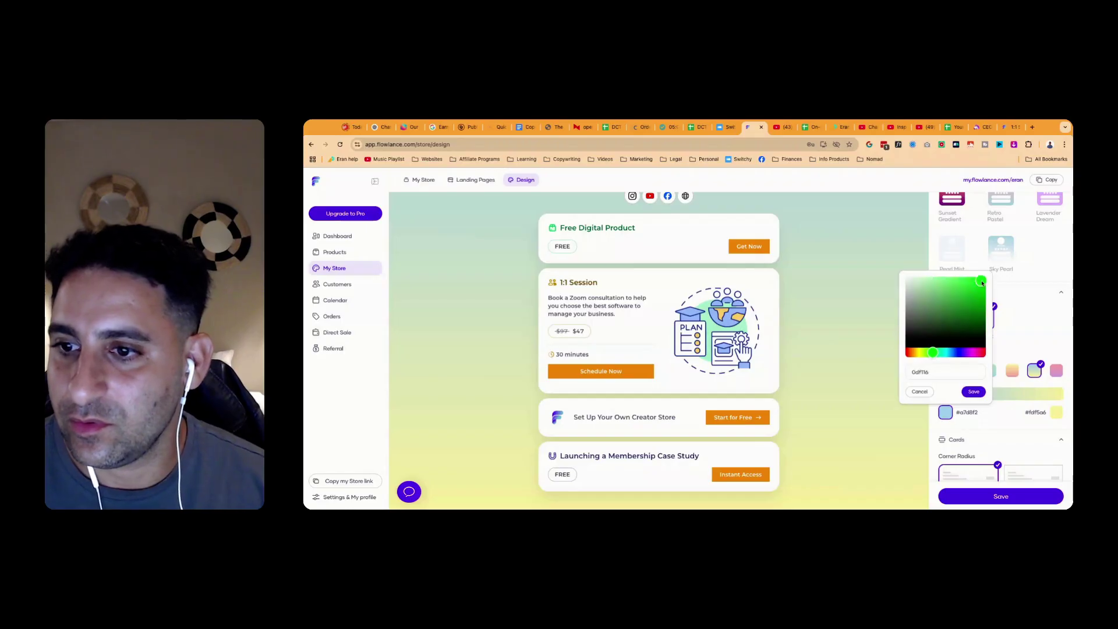
{"action": "left_click", "coordinate": [974, 391]}
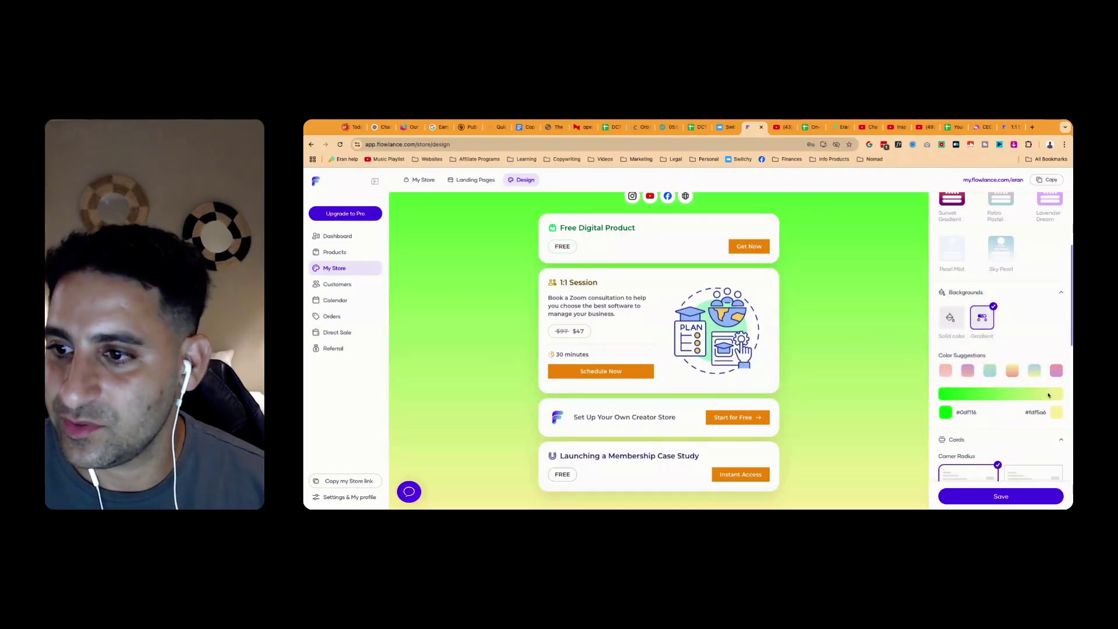
Change the gradient's end colour to a darker vivid red
{"action": "left_click", "coordinate": [1056, 412]}
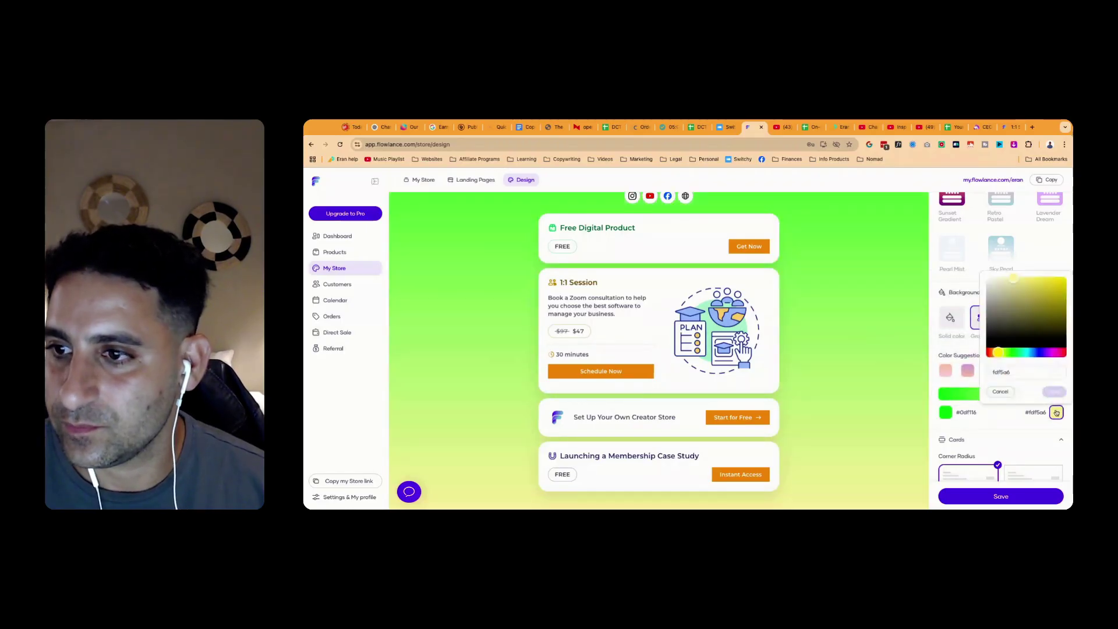
{"action": "left_click", "coordinate": [1064, 353]}
{"action": "left_click", "coordinate": [1061, 280]}
{"action": "left_click", "coordinate": [1063, 286]}
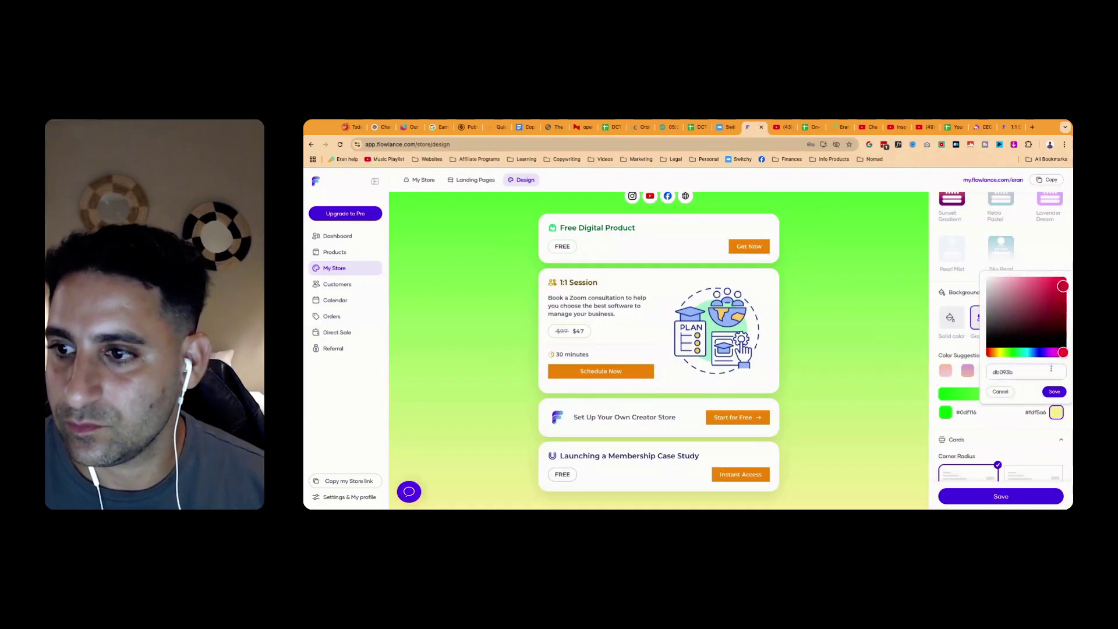
{"action": "left_click", "coordinate": [1054, 391]}
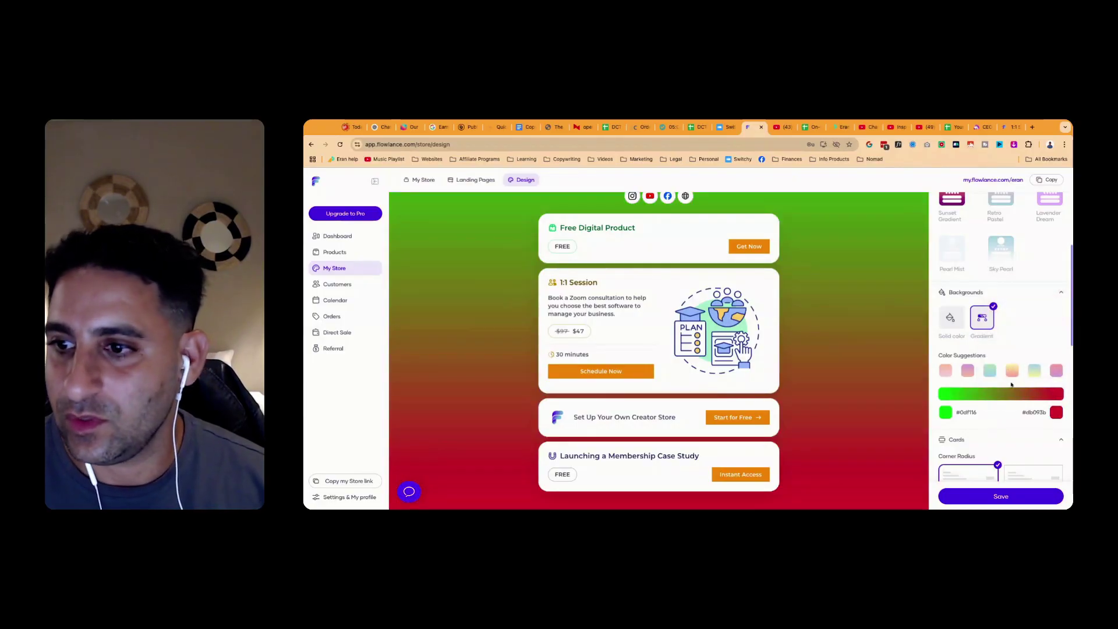
{"action": "left_click", "coordinate": [1056, 411]}
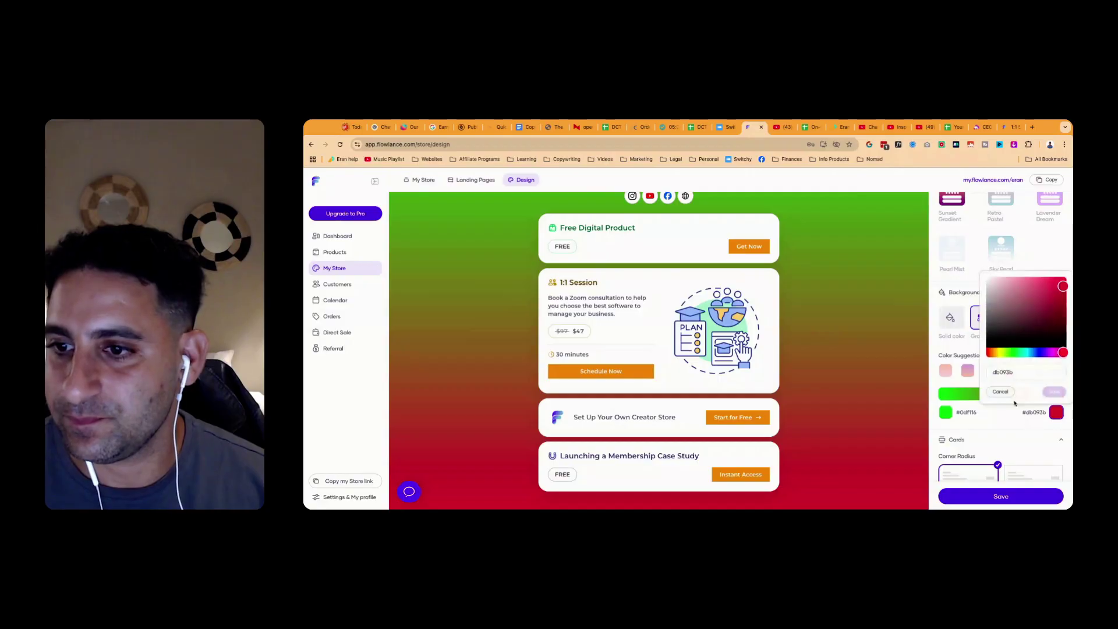
{"action": "left_click", "coordinate": [945, 370]}
Apply the yellow-to-pink suggested gradient, briefly trying solid pink, light blue and peach backgrounds
{"action": "left_click", "coordinate": [1011, 372]}
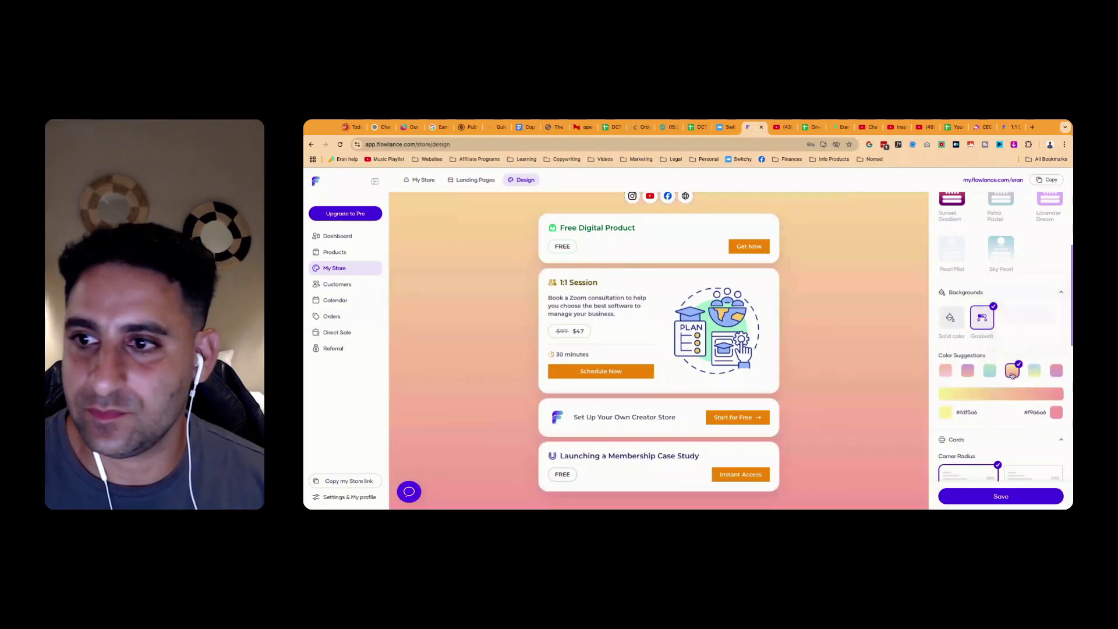
{"action": "scroll", "coordinate": [1003, 373], "scroll_direction": "up", "scroll_amount": 2}
{"action": "left_click", "coordinate": [949, 411]}
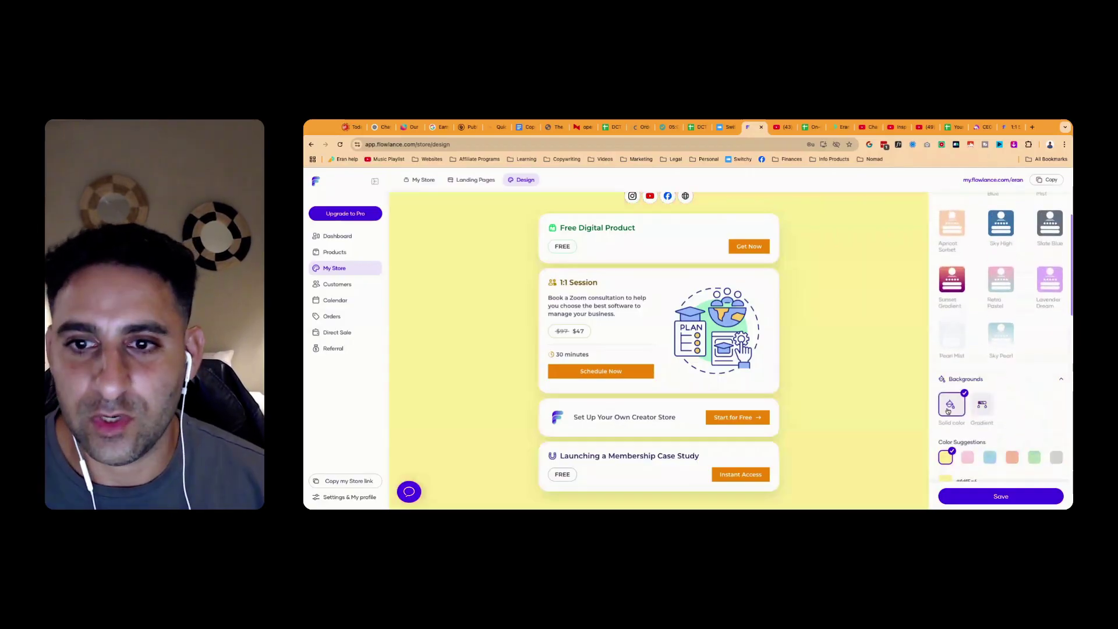
{"action": "left_click", "coordinate": [967, 457]}
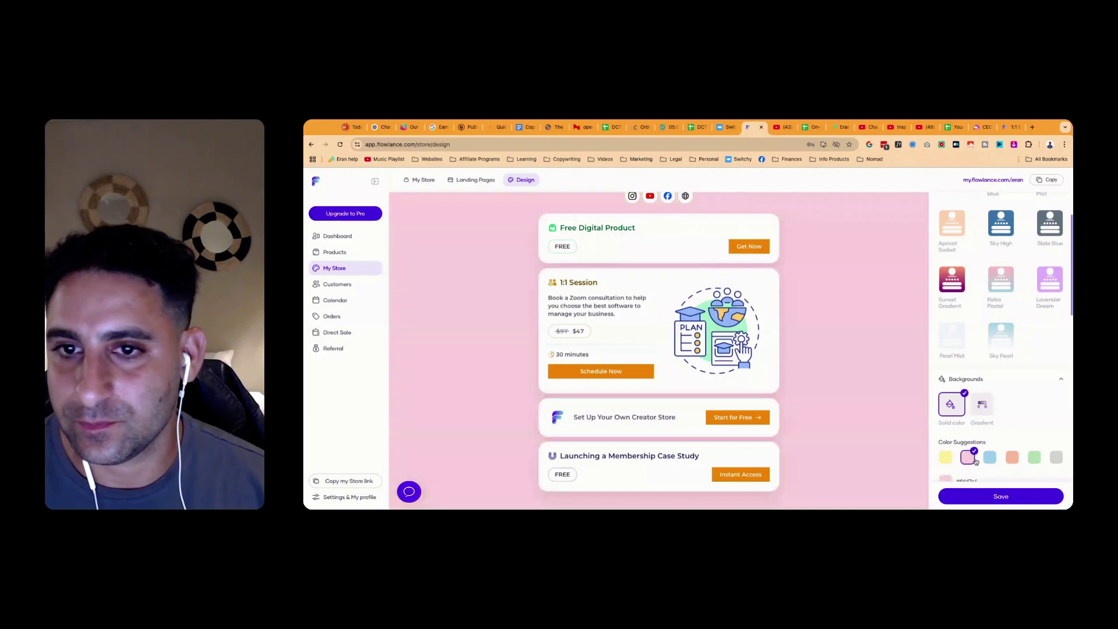
{"action": "left_click", "coordinate": [990, 457]}
{"action": "left_click", "coordinate": [1013, 458]}
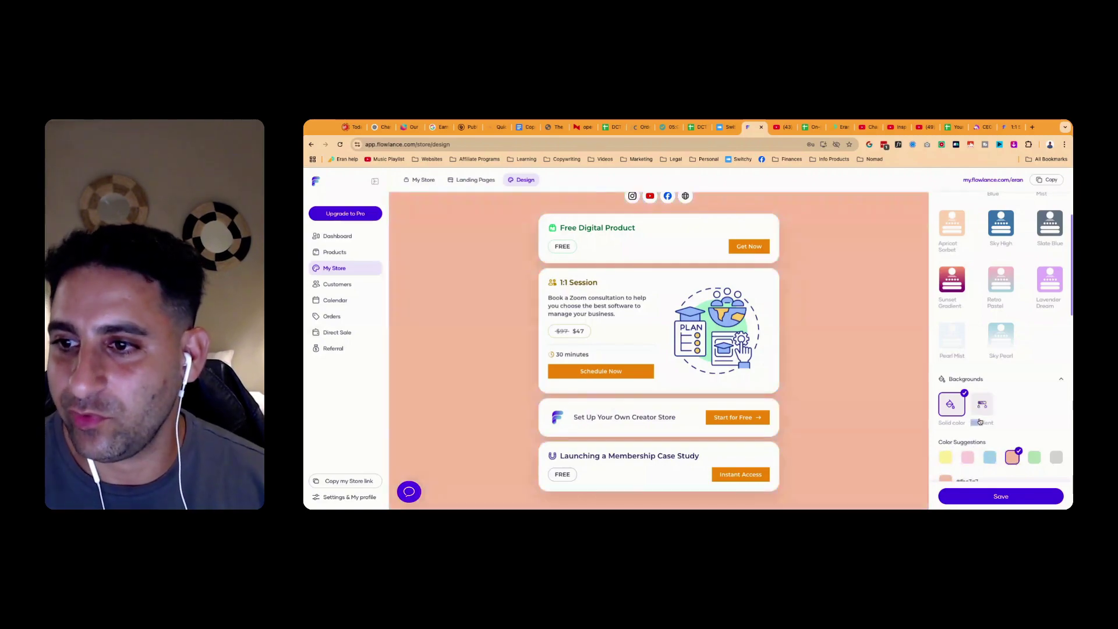
{"action": "left_click", "coordinate": [983, 405]}
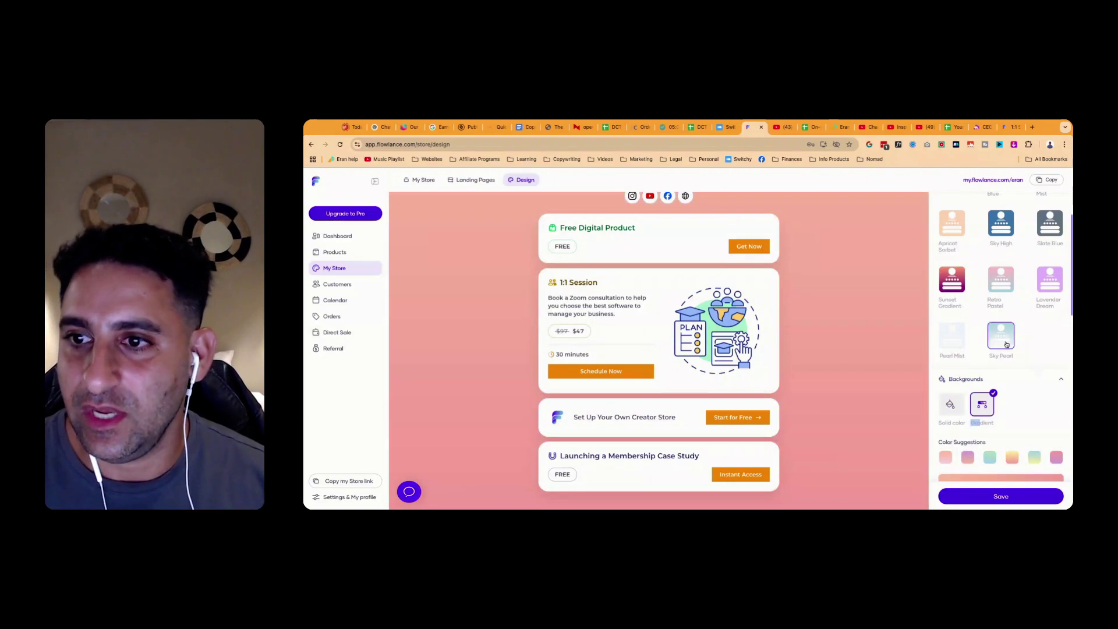
{"action": "scroll", "coordinate": [1031, 351], "scroll_direction": "up", "scroll_amount": 2}
Try several templates and apply Apricot Sorbet to the store
{"action": "scroll", "coordinate": [814, 351], "scroll_direction": "up", "scroll_amount": 3}
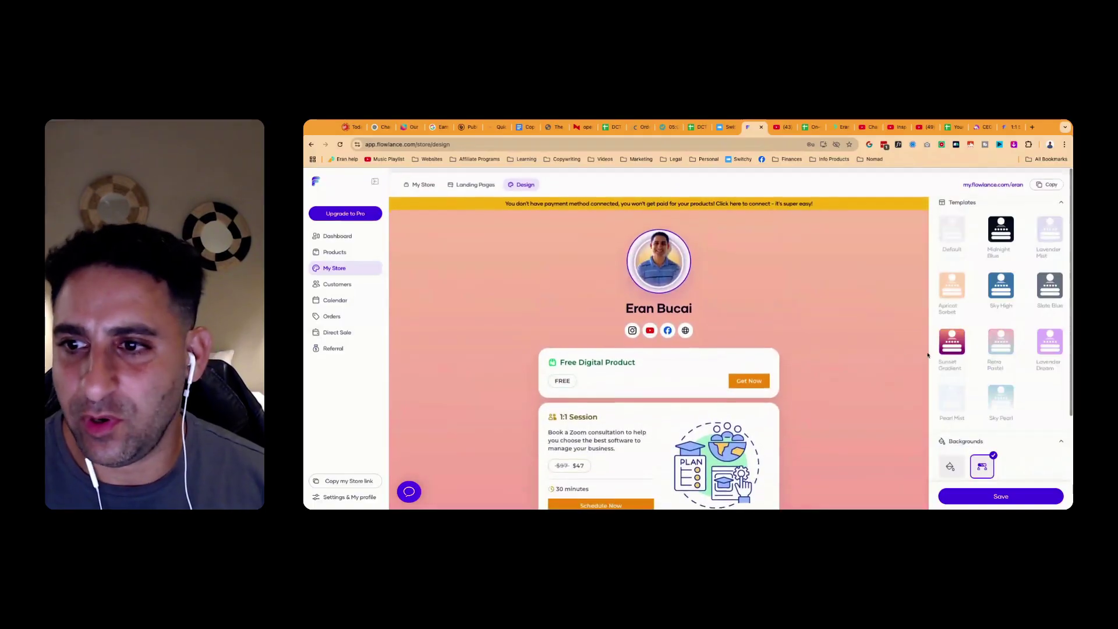
{"action": "left_click", "coordinate": [952, 342]}
{"action": "left_click", "coordinate": [1002, 345]}
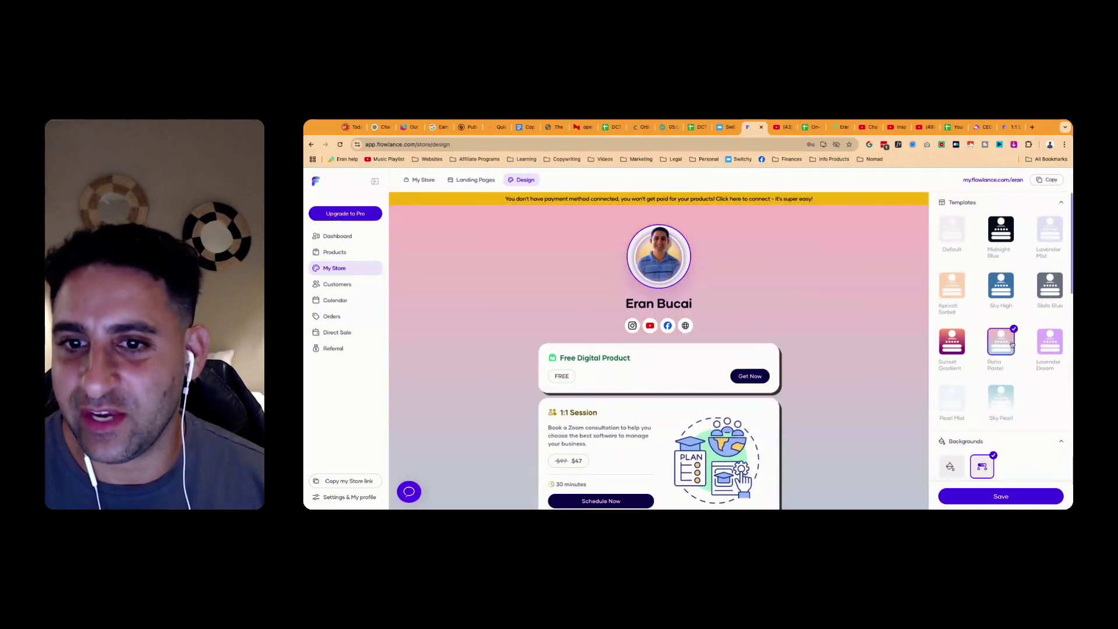
{"action": "left_click", "coordinate": [1050, 342]}
{"action": "left_click", "coordinate": [1050, 285]}
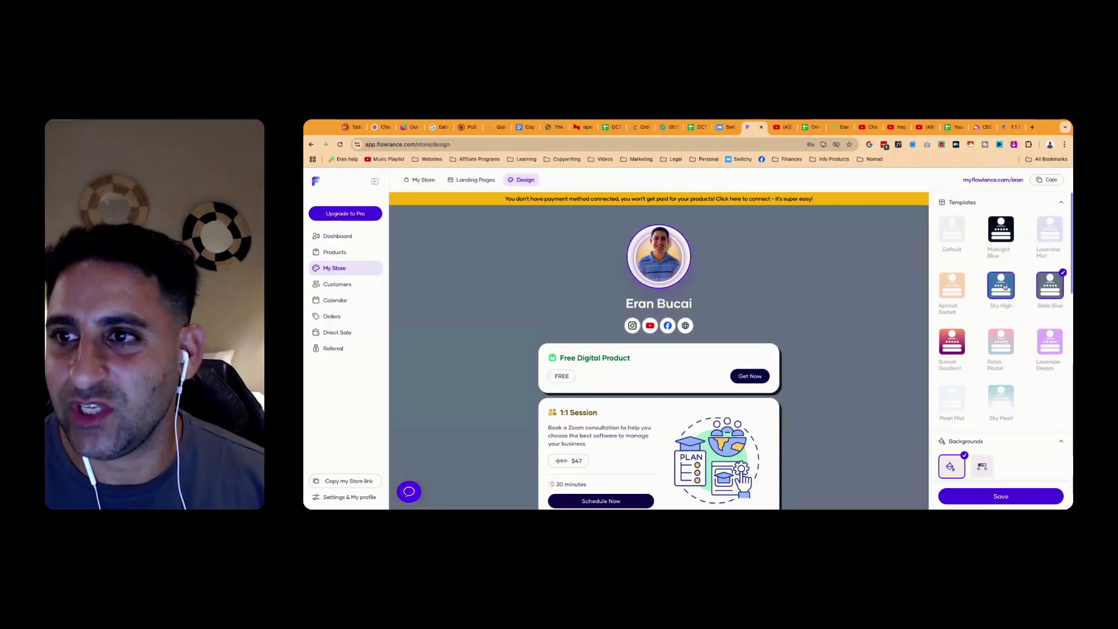
{"action": "left_click", "coordinate": [952, 230]}
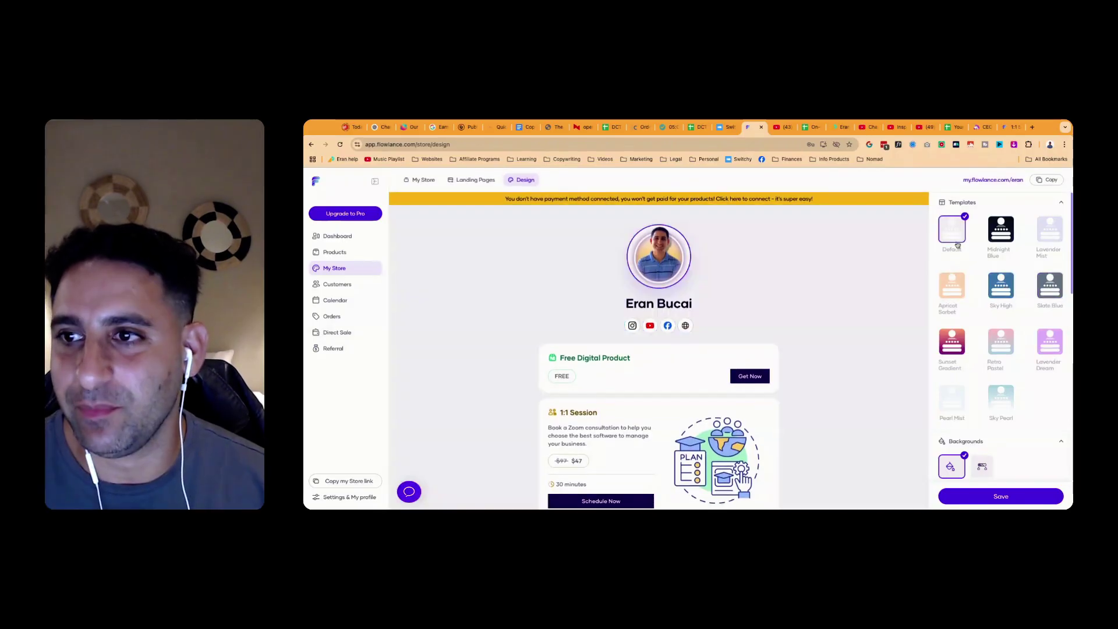
{"action": "left_click", "coordinate": [1001, 229]}
{"action": "left_click", "coordinate": [952, 285]}
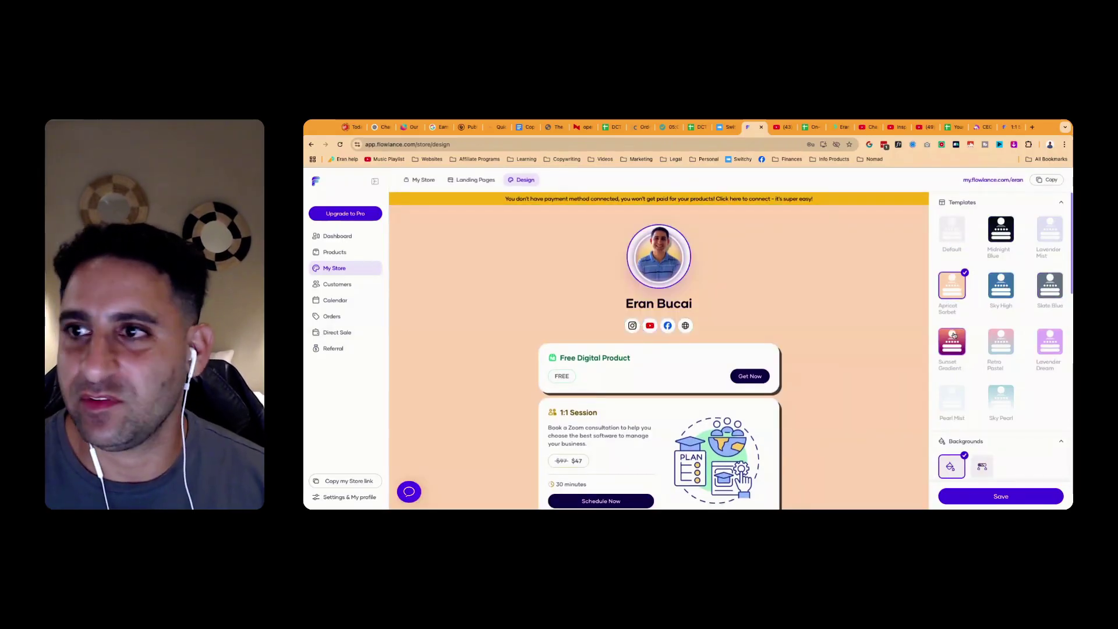
Copy the store's public link and save the design changes
{"action": "scroll", "coordinate": [1002, 326], "scroll_direction": "down", "scroll_amount": 10}
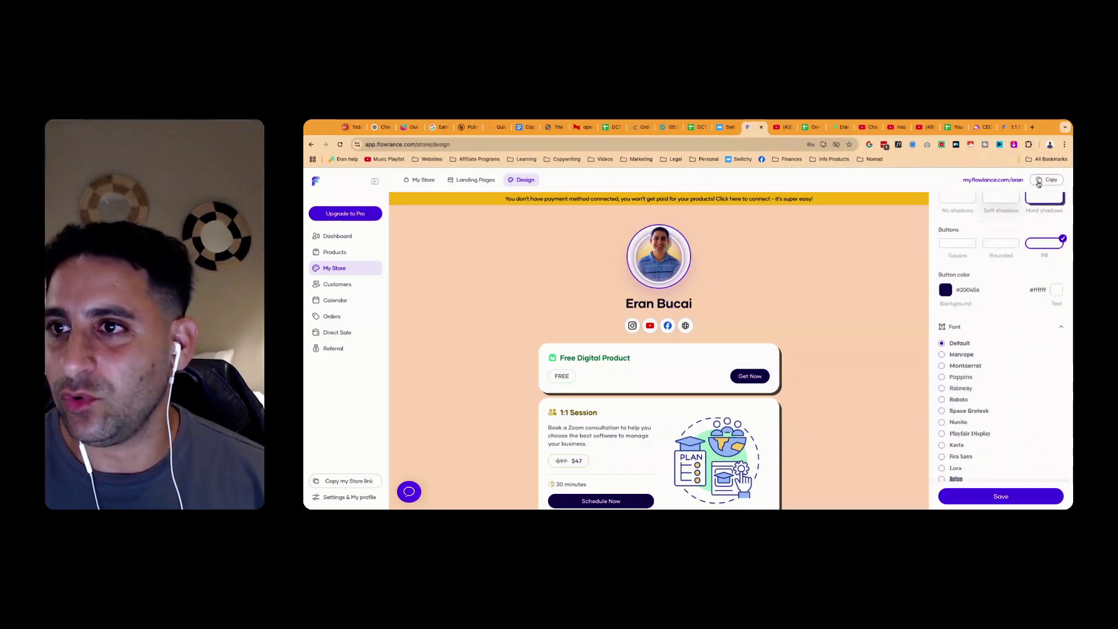
{"action": "left_click", "coordinate": [1039, 181]}
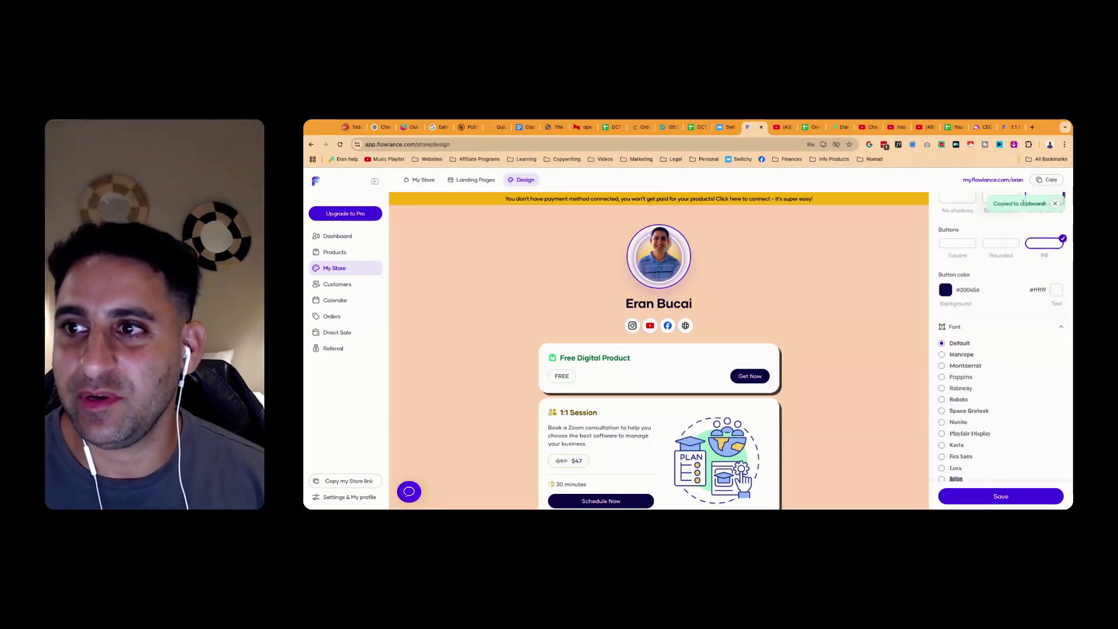
{"action": "scroll", "coordinate": [990, 349], "scroll_direction": "down", "scroll_amount": 2}
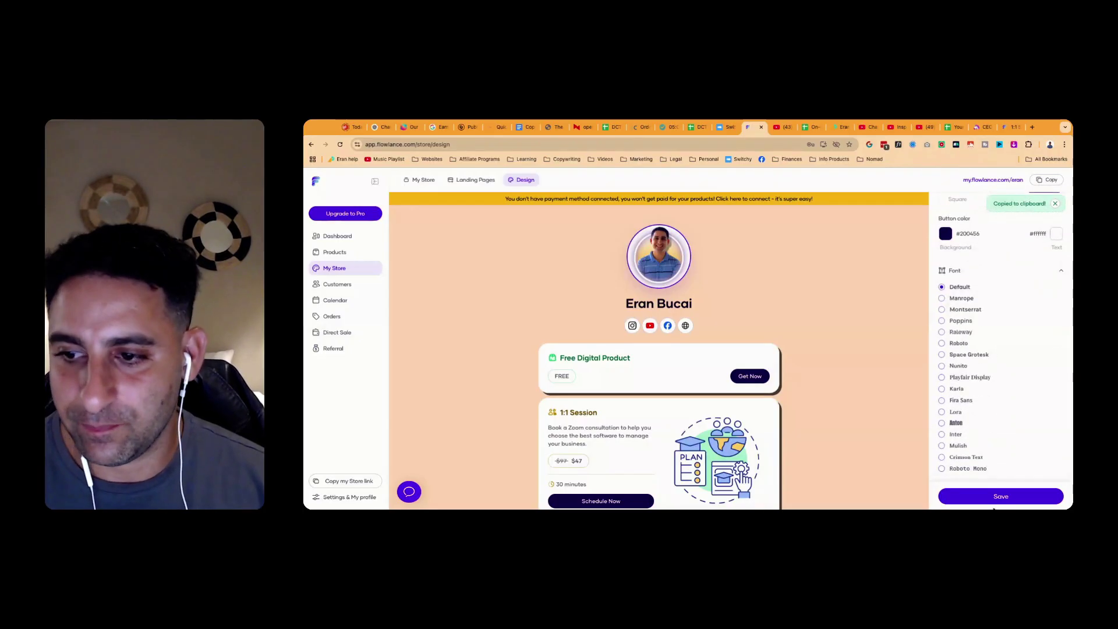
{"action": "left_click", "coordinate": [981, 497]}
{"action": "scroll", "coordinate": [833, 327], "scroll_direction": "down", "scroll_amount": 3}
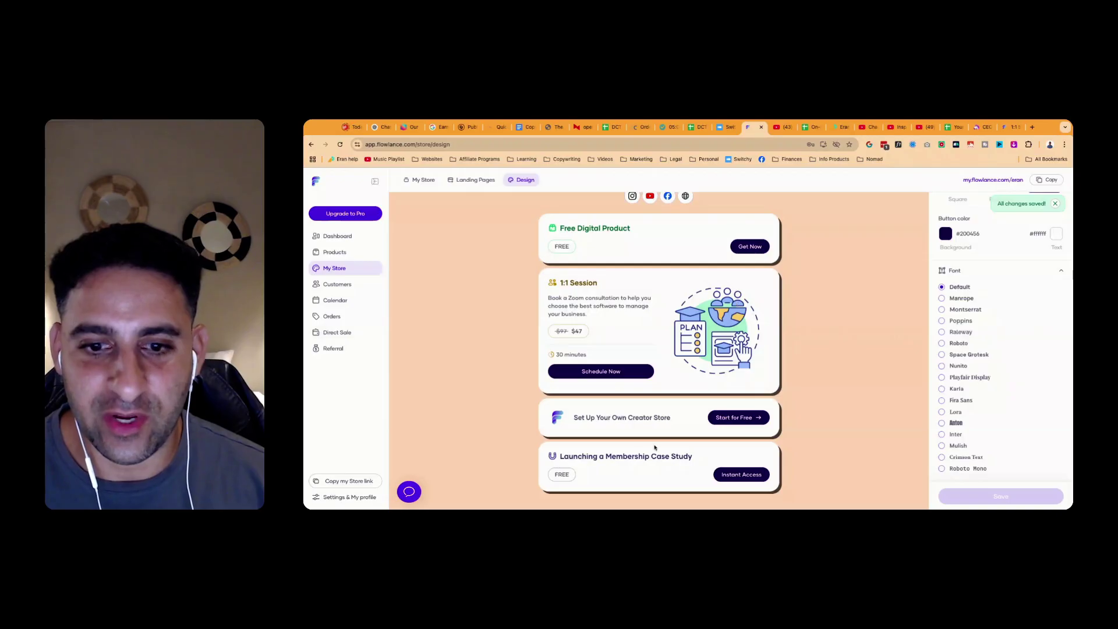
On My Store, drag Set Up Your Own Creator Store below Launching a Membership Case Study
{"action": "left_click", "coordinate": [473, 179]}
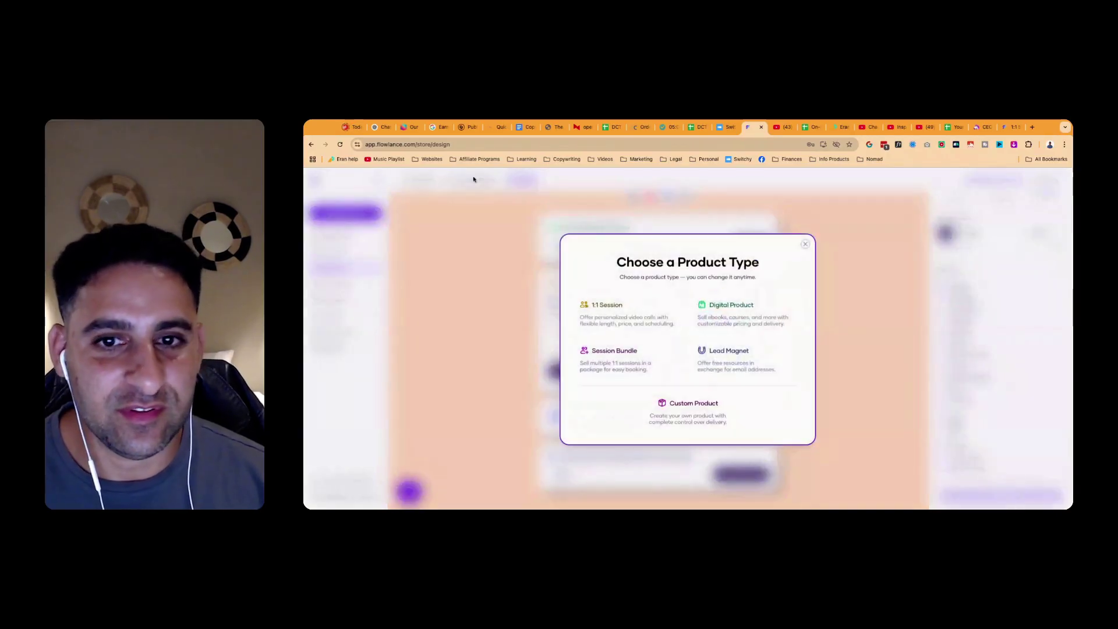
{"action": "left_click", "coordinate": [804, 245]}
{"action": "scroll", "coordinate": [561, 364], "scroll_direction": "down", "scroll_amount": 10}
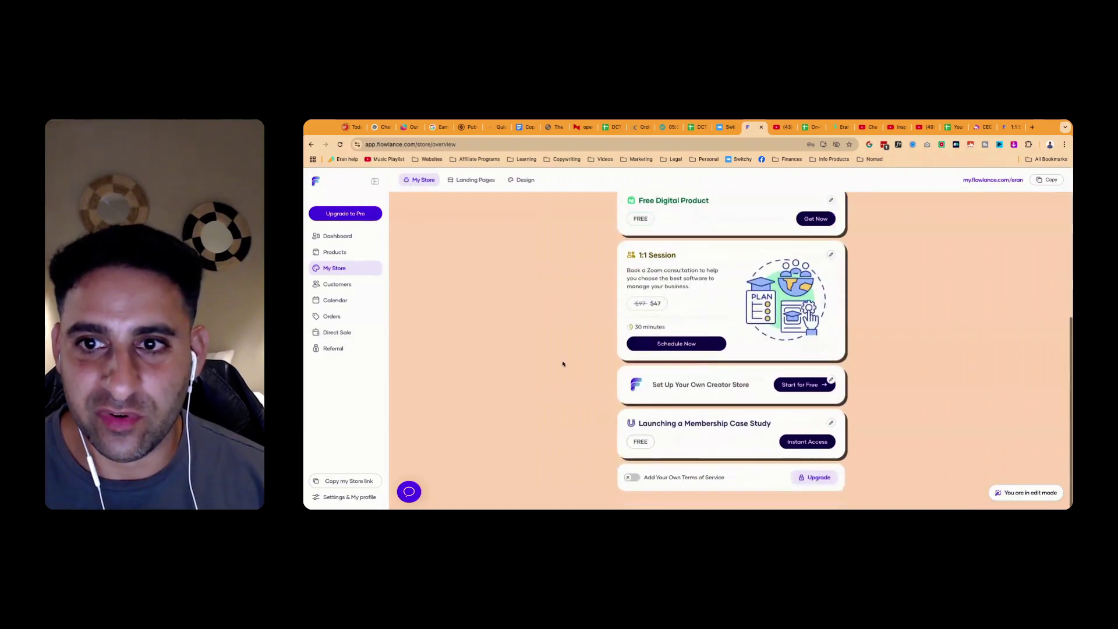
{"action": "scroll", "coordinate": [637, 346], "scroll_direction": "up", "scroll_amount": 2}
{"action": "scroll", "coordinate": [559, 304], "scroll_direction": "down", "scroll_amount": 2}
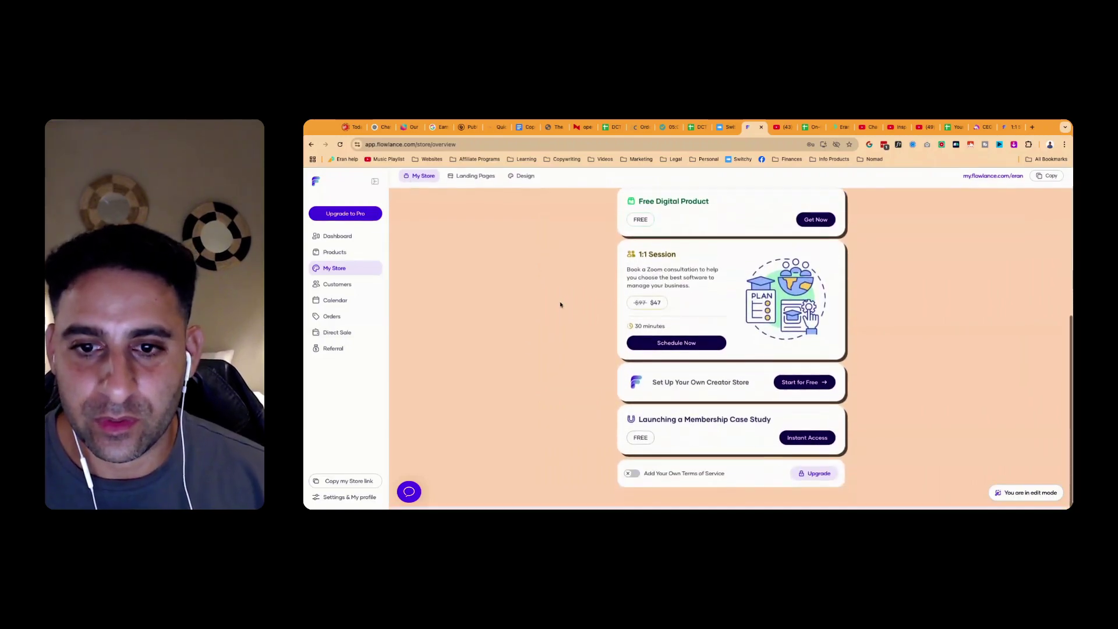
{"action": "left_click_drag", "start_coordinate": [709, 390], "coordinate": [716, 274]}
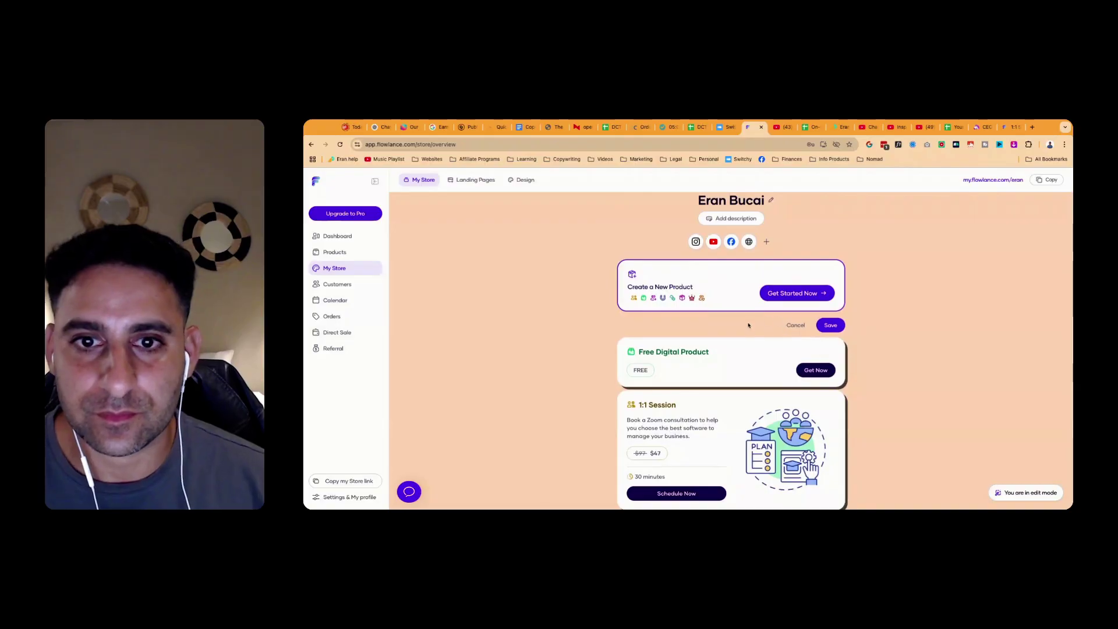
{"action": "left_click", "coordinate": [790, 294]}
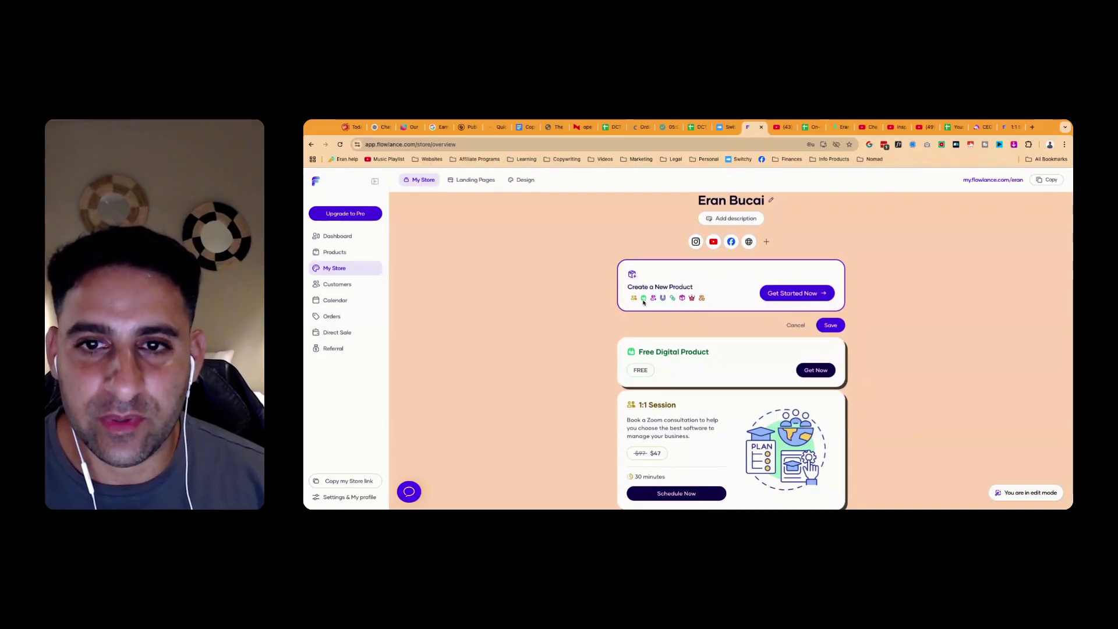
Set the profile headline to 'Entrepreneur', paste the prepared bio into Description, and save
{"action": "left_click", "coordinate": [726, 220]}
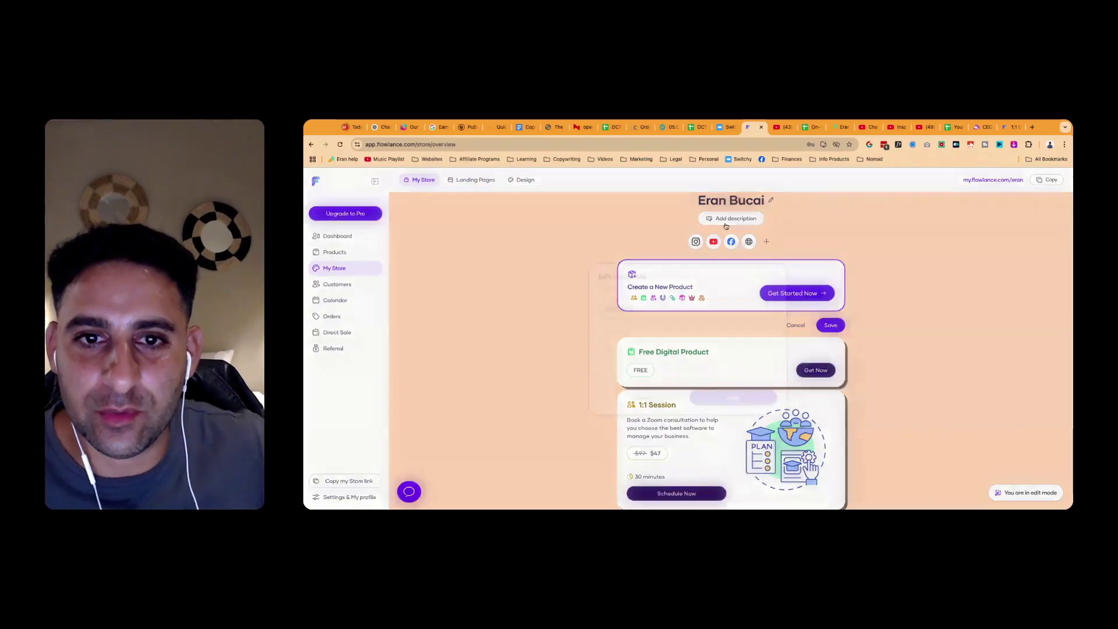
{"action": "left_click", "coordinate": [619, 337]}
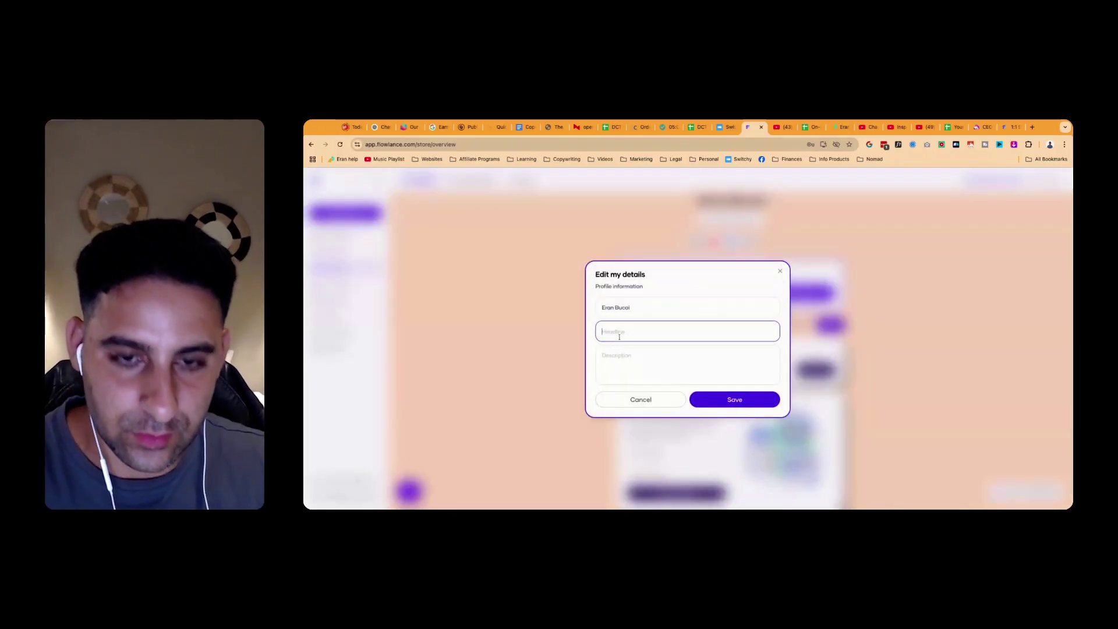
{"action": "type", "text": "Co"}
{"action": "key", "text": "BackSpace"}
{"action": "type", "text": "Ent"}
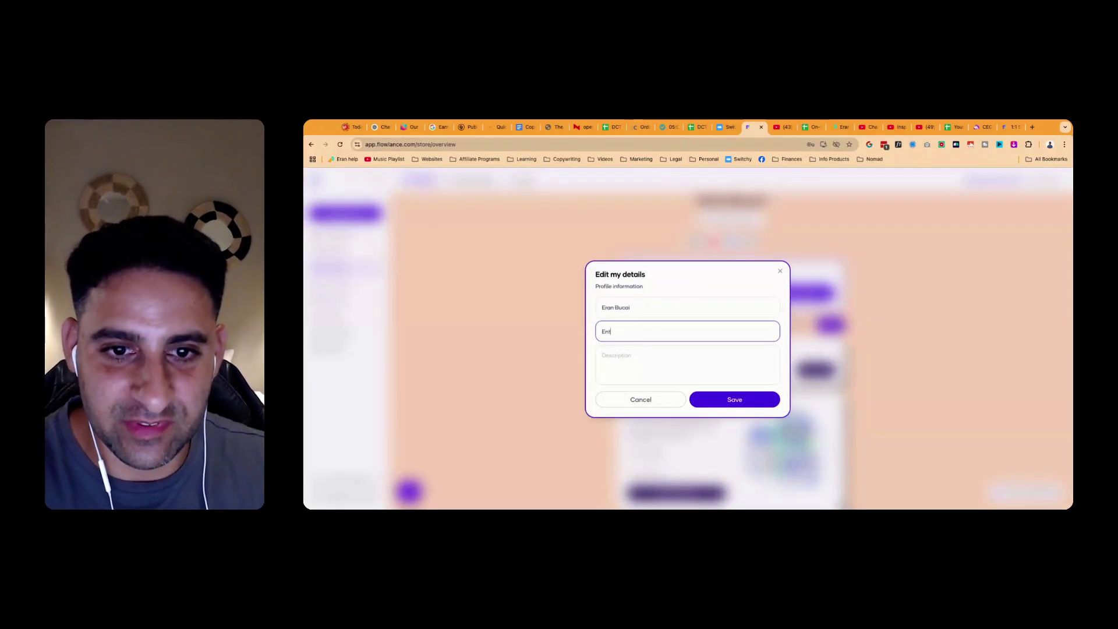
{"action": "type", "text": "repreneur"}
{"action": "left_click", "coordinate": [617, 356]}
{"action": "type", "text": "I'm an onlin"}
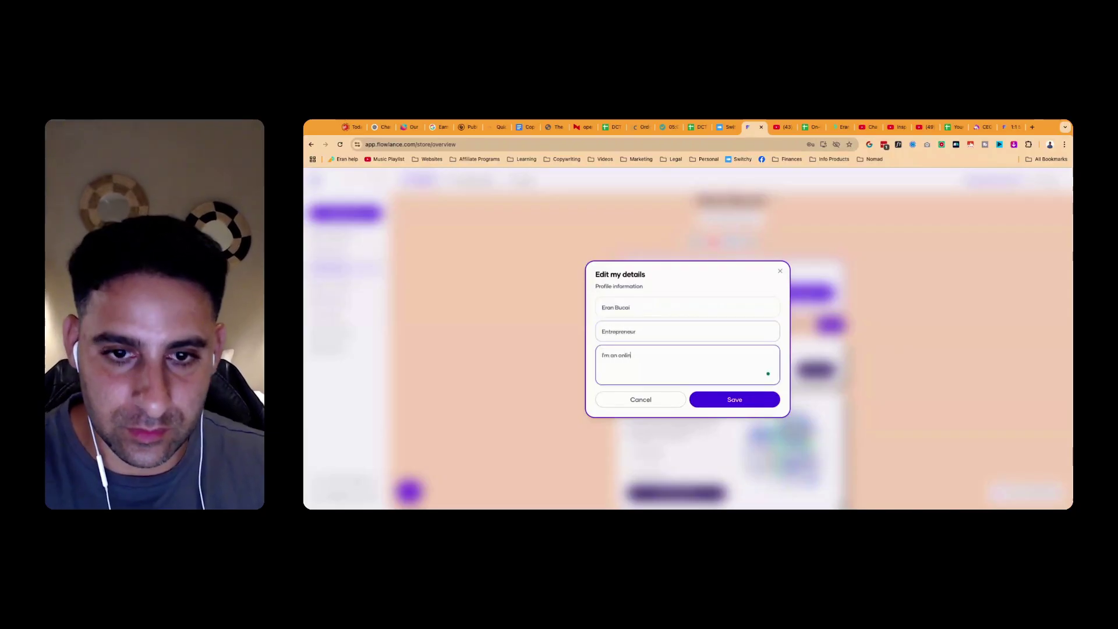
{"action": "key", "text": "super+BackSpace"}
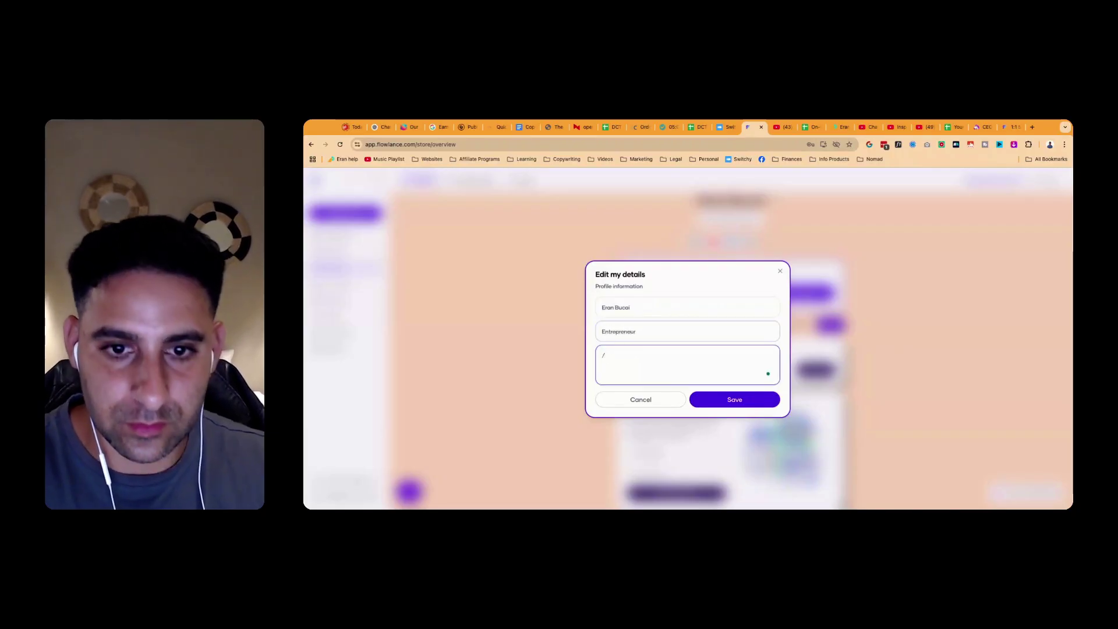
{"action": "key", "text": "super+v"}
{"action": "left_click", "coordinate": [734, 414]}
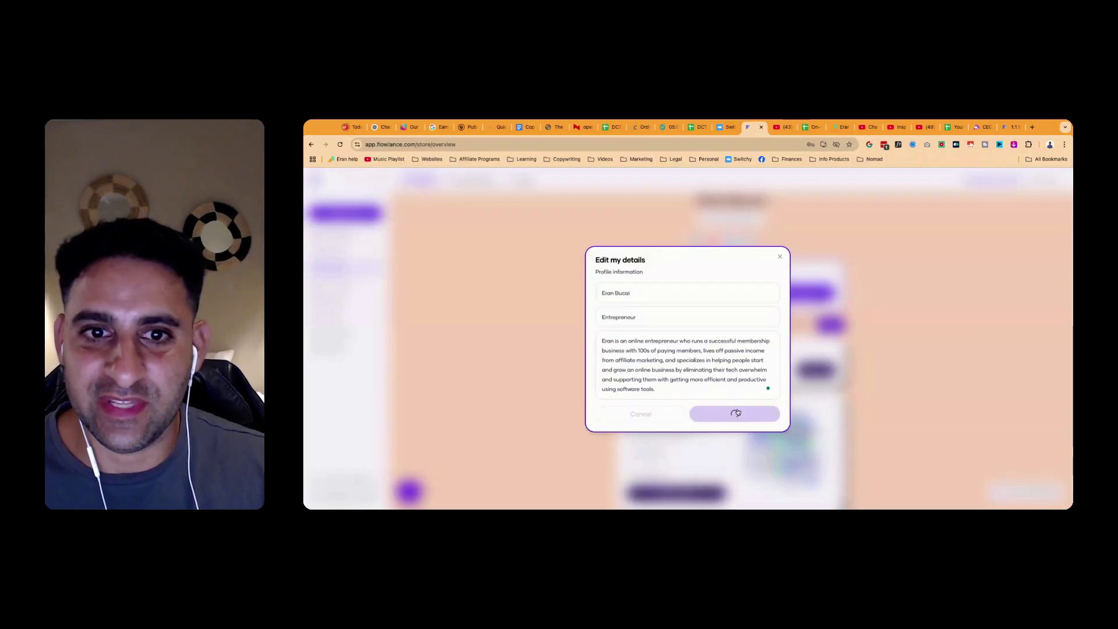
Check the intro video settings and its vertical-video advice, then close without adding a video
{"action": "scroll", "coordinate": [559, 318], "scroll_direction": "up", "scroll_amount": 3}
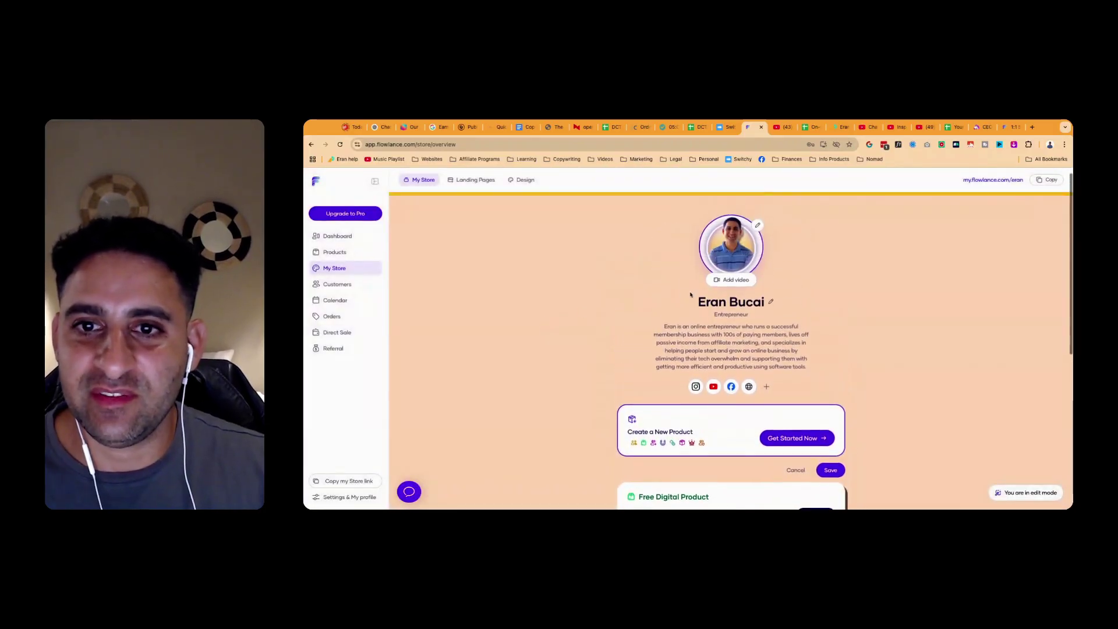
{"action": "left_click", "coordinate": [731, 283]}
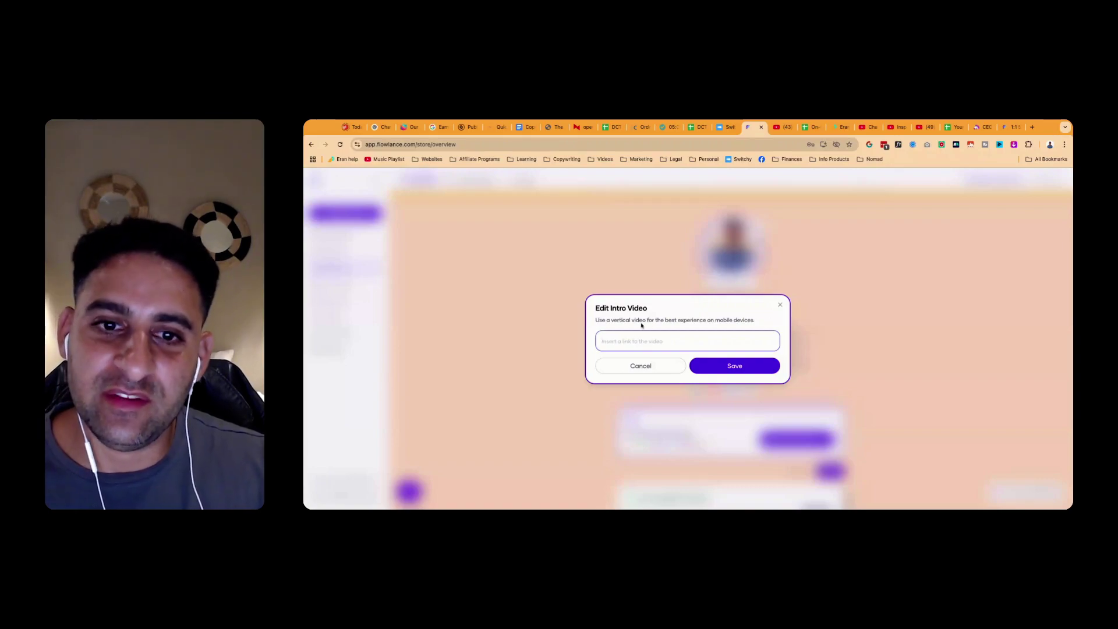
{"action": "left_click_drag", "start_coordinate": [610, 319], "coordinate": [721, 320]}
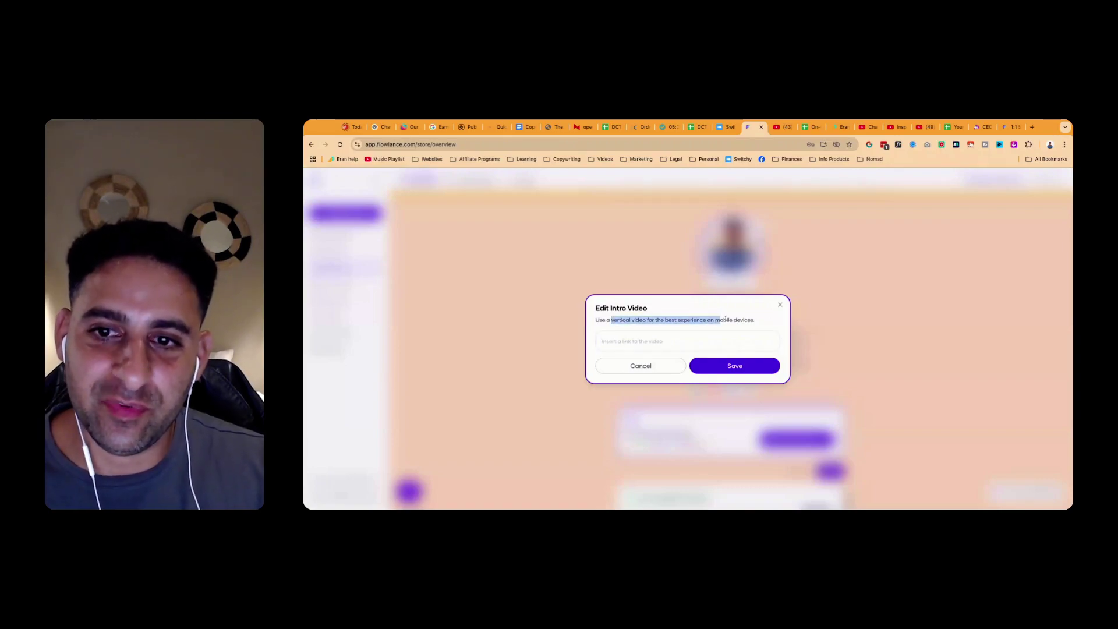
{"action": "left_click", "coordinate": [779, 304]}
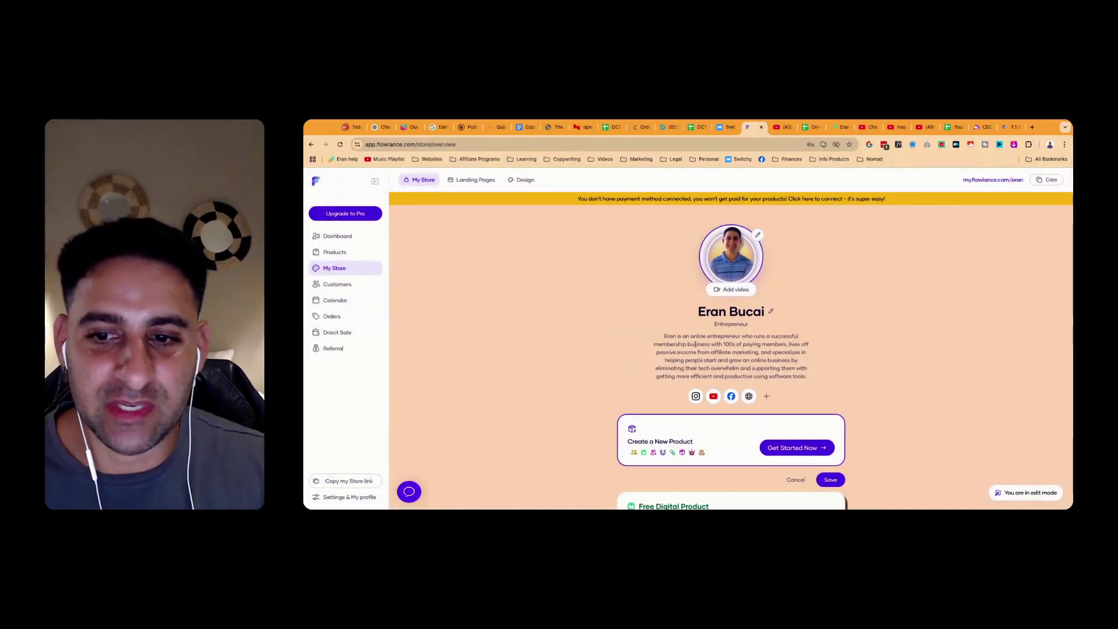
Save the new product order and copy the store's public link
{"action": "scroll", "coordinate": [693, 343], "scroll_direction": "down", "scroll_amount": 4}
{"action": "scroll", "coordinate": [695, 347], "scroll_direction": "down", "scroll_amount": 3}
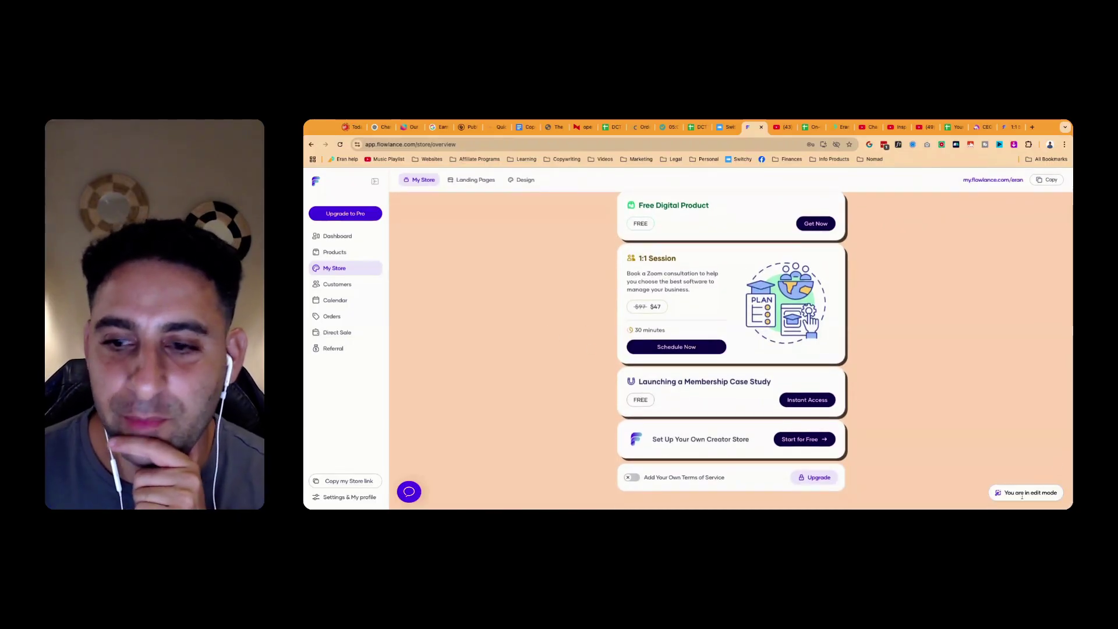
{"action": "scroll", "coordinate": [878, 451], "scroll_direction": "up", "scroll_amount": 5}
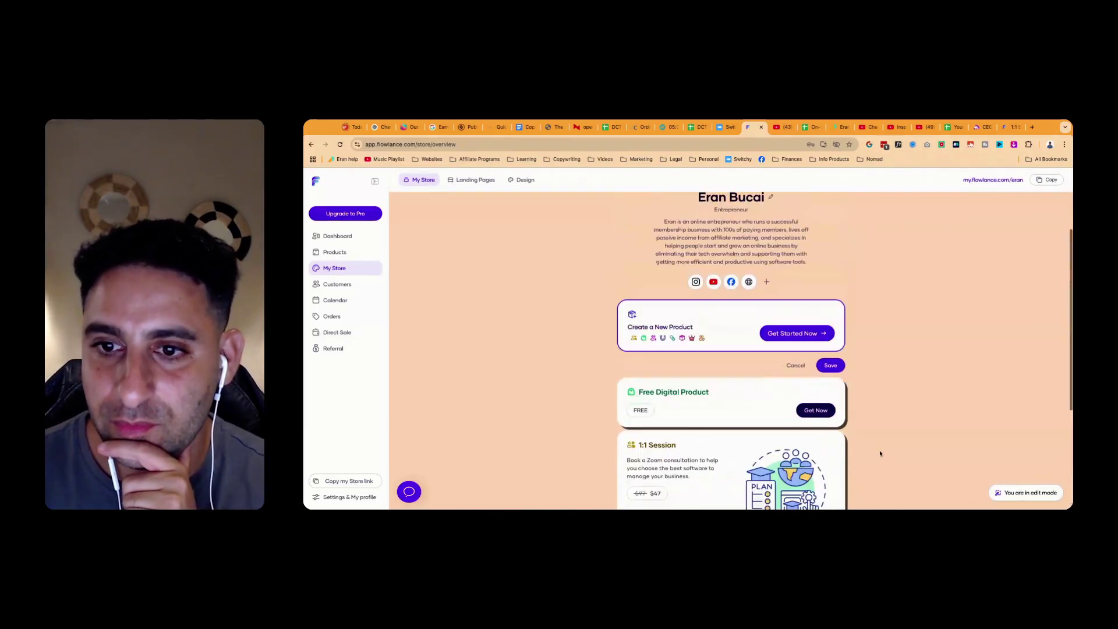
{"action": "left_click", "coordinate": [831, 365]}
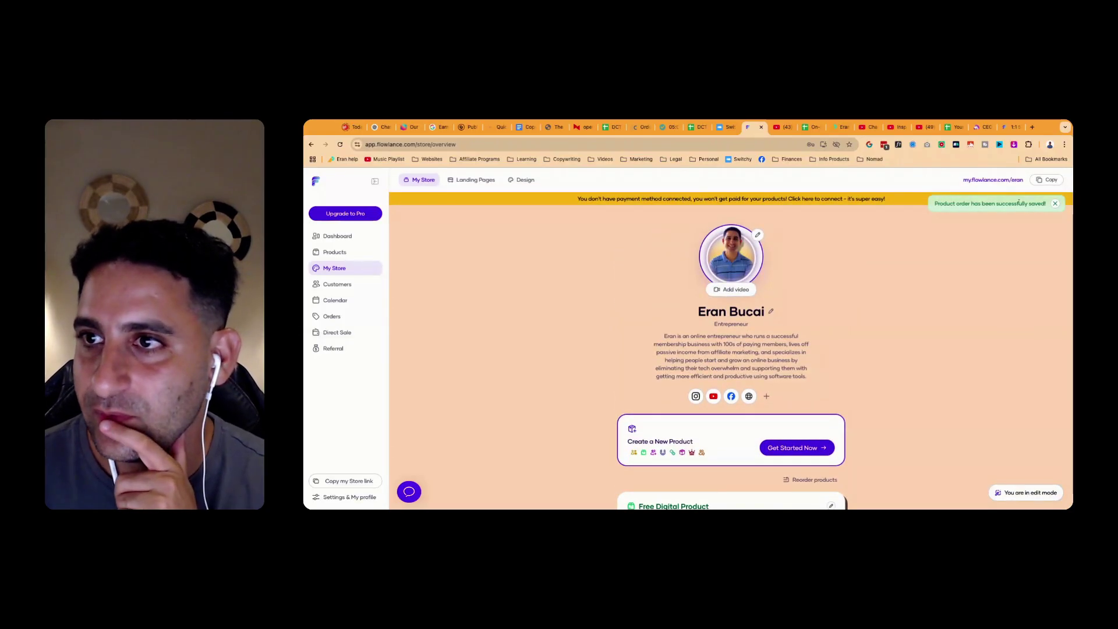
{"action": "left_click", "coordinate": [1043, 182]}
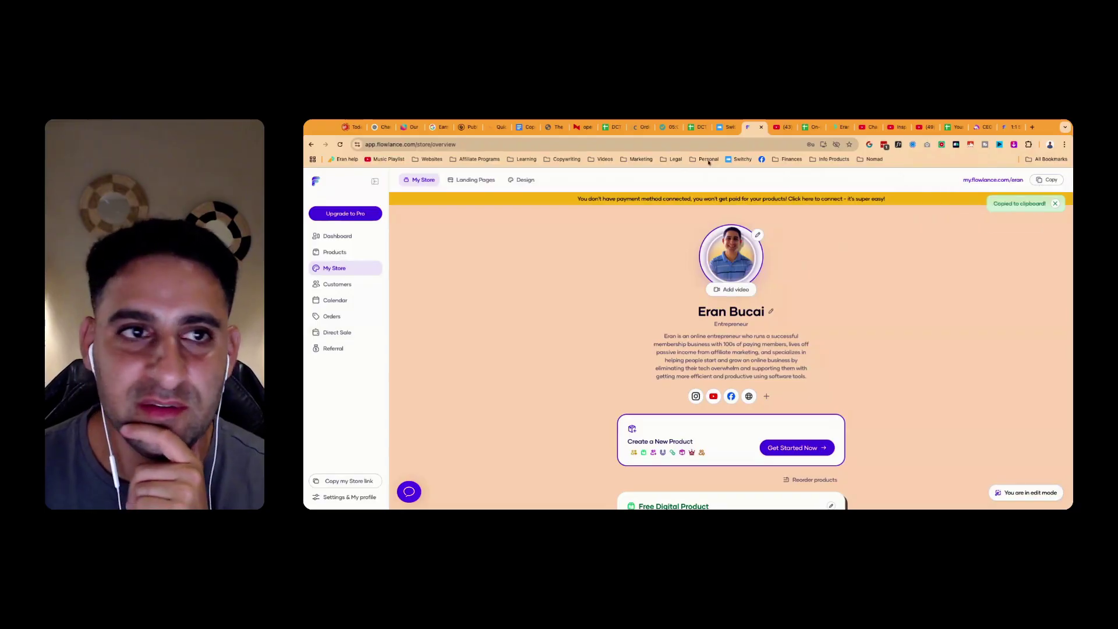
Browse the Customers, Orders, Calendar, Direct Sale and Referral pages, then return to My Store
{"action": "left_click", "coordinate": [337, 284]}
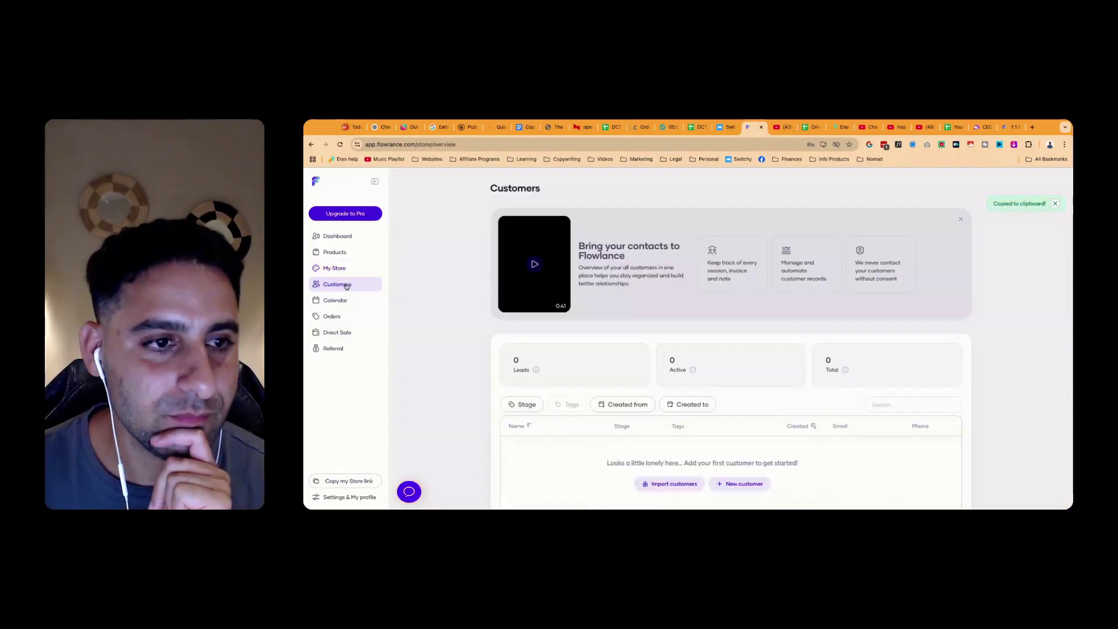
{"action": "left_click", "coordinate": [332, 316]}
{"action": "left_click", "coordinate": [335, 300]}
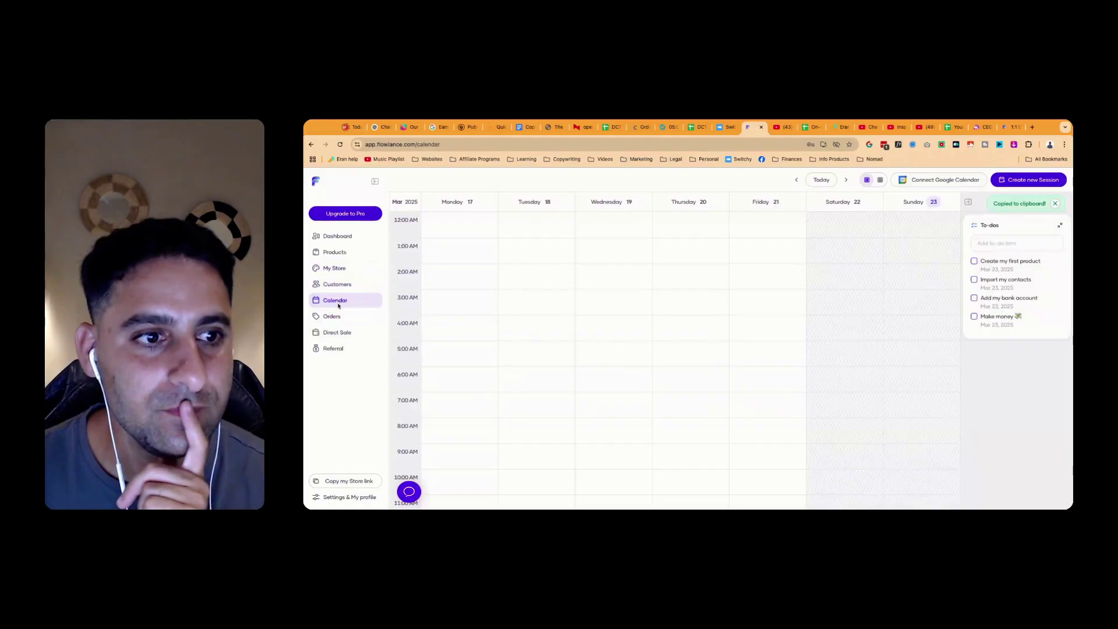
{"action": "left_click", "coordinate": [337, 332]}
{"action": "left_click", "coordinate": [334, 349]}
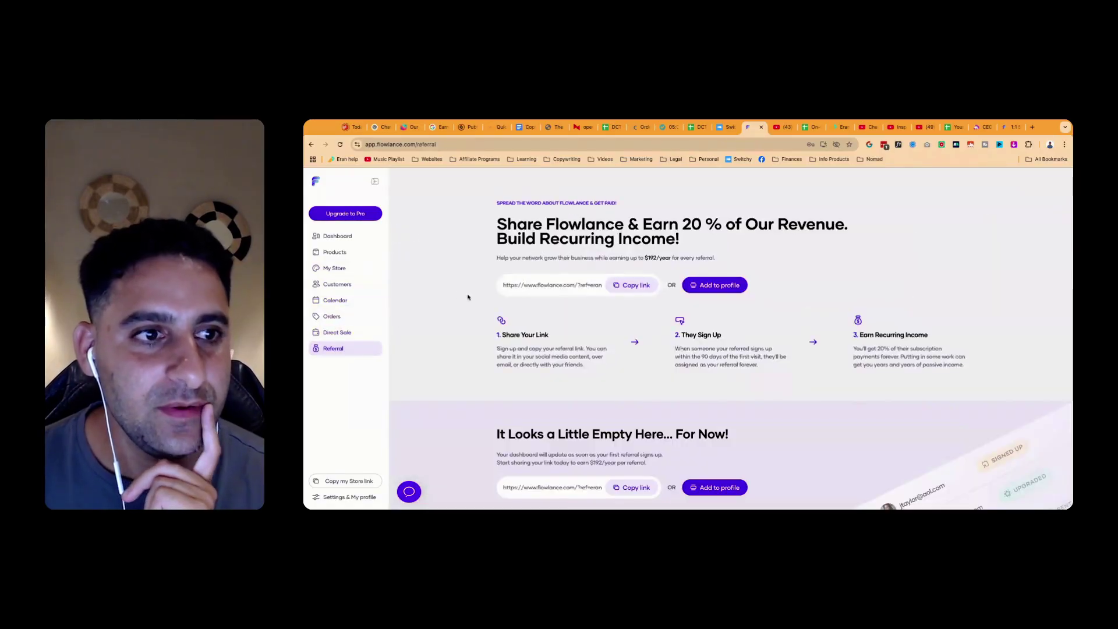
{"action": "left_click", "coordinate": [335, 269]}
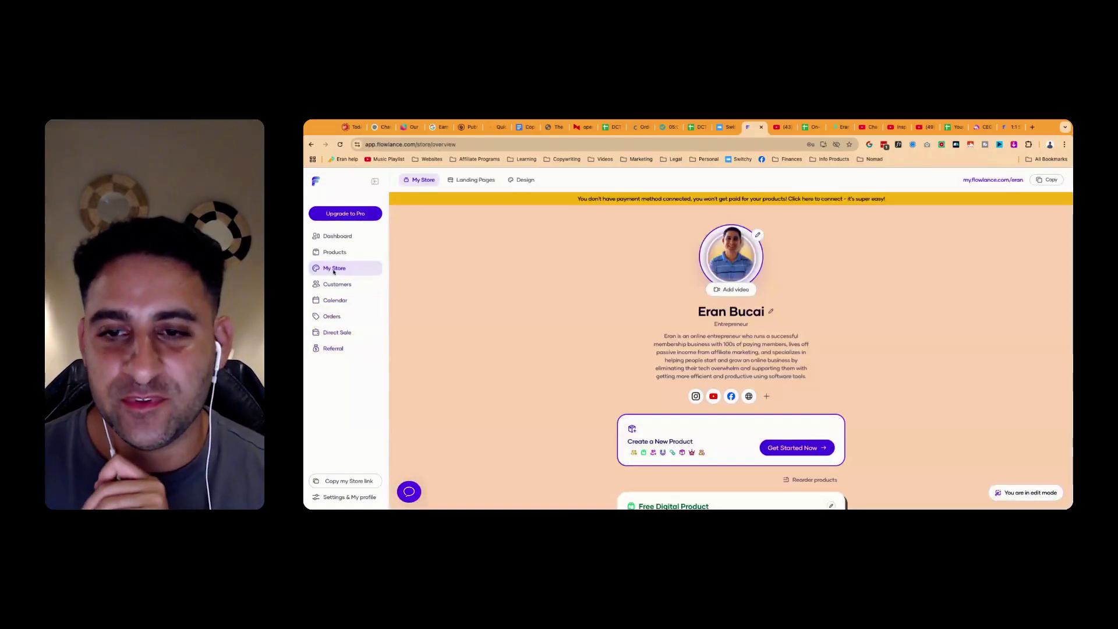